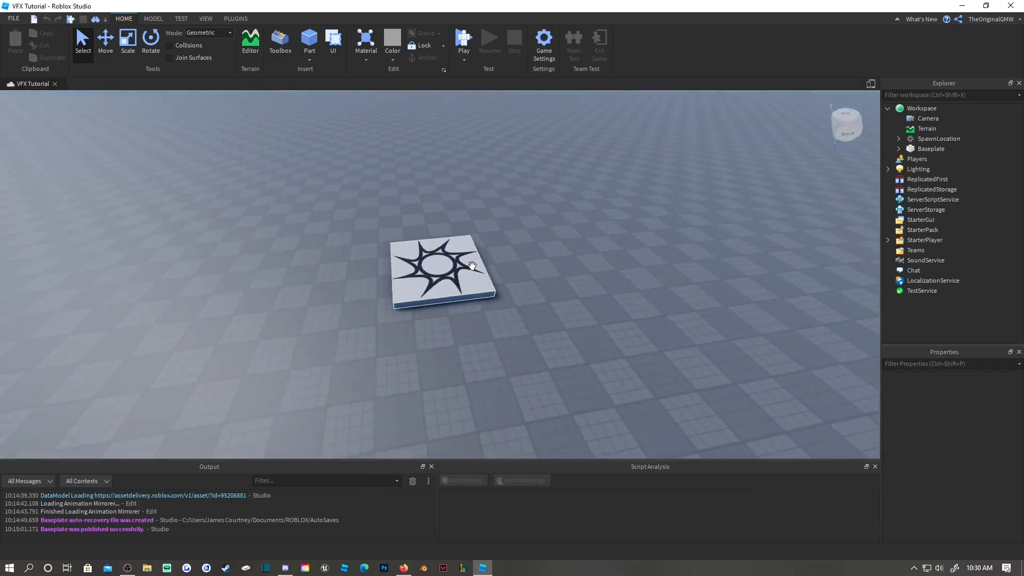
drag(283, 271, 546, 396)
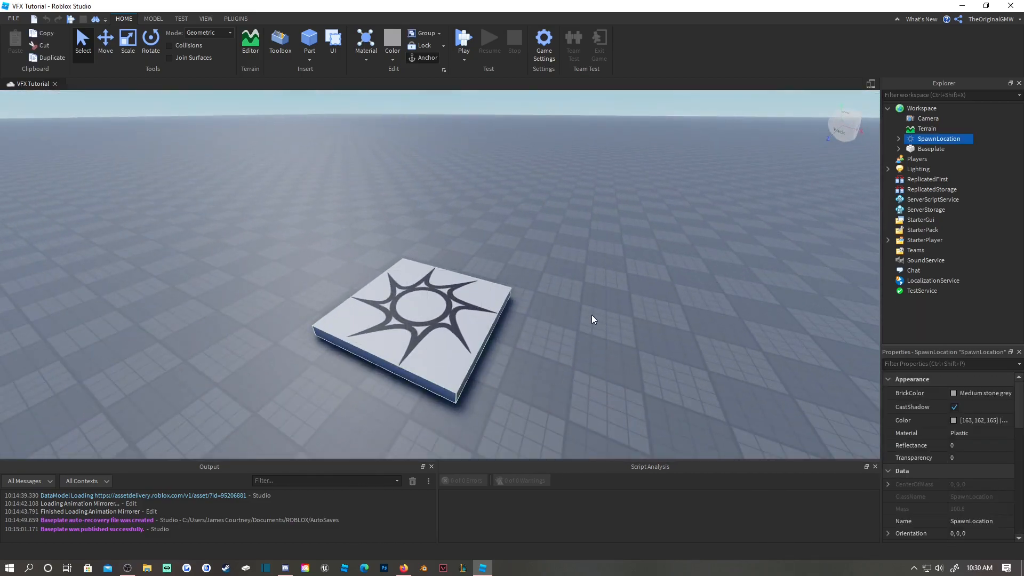
scroll(597, 327, up, 5)
right_drag(599, 328, 607, 319)
key(s)
key(d)
right_drag(543, 278, 543, 279)
Launch Blender, and visit the blender.org home page in a new Firefox tab to view the download offer before closing it.
click(423, 568)
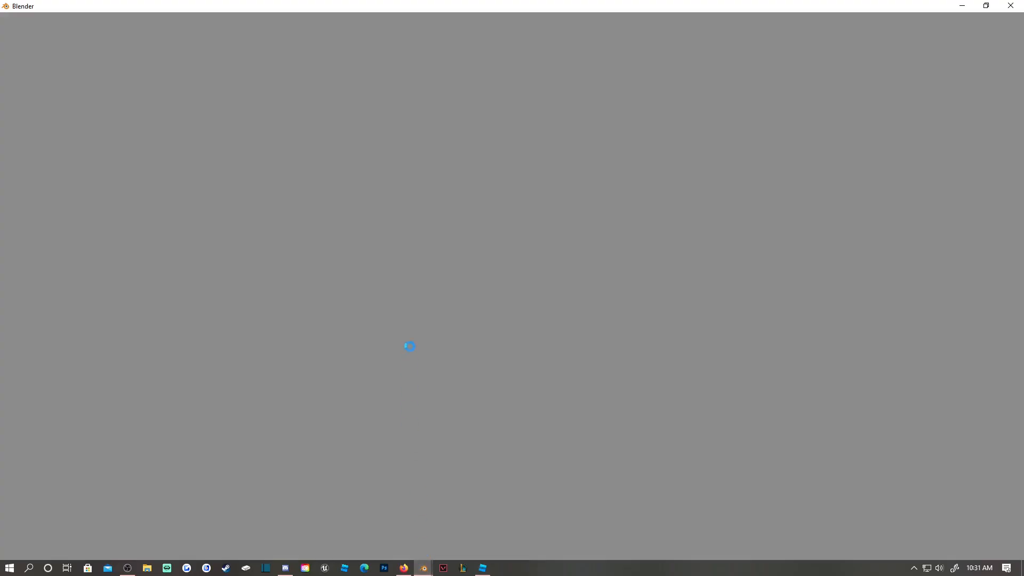
click(407, 570)
click(128, 8)
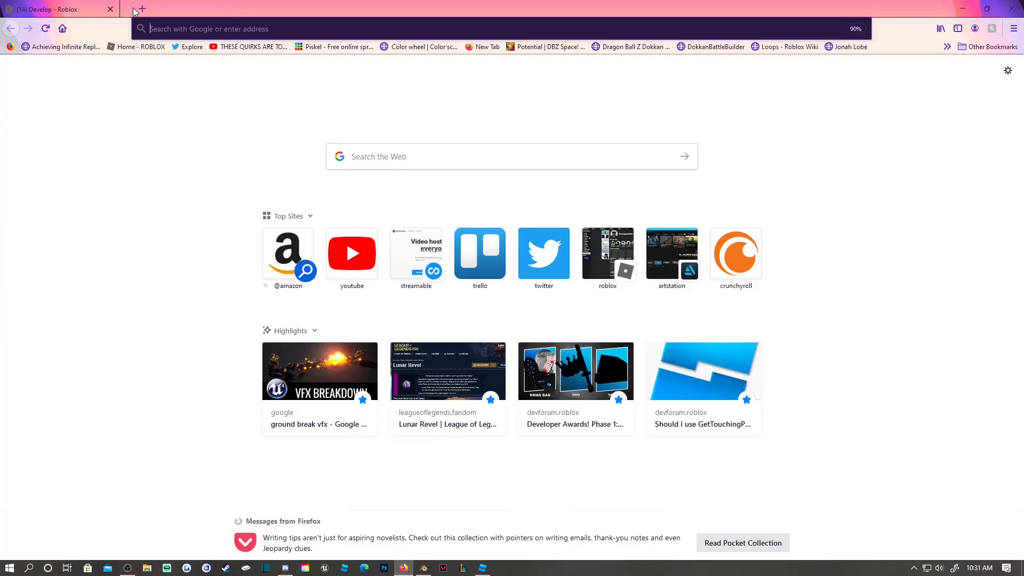
text(blenderartists.org/)
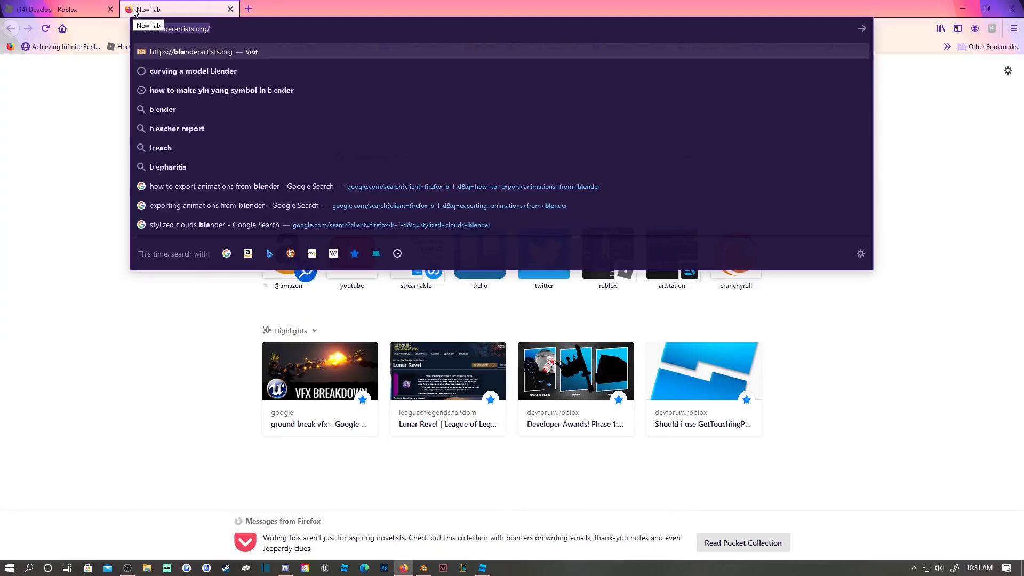
key(Return)
click(137, 173)
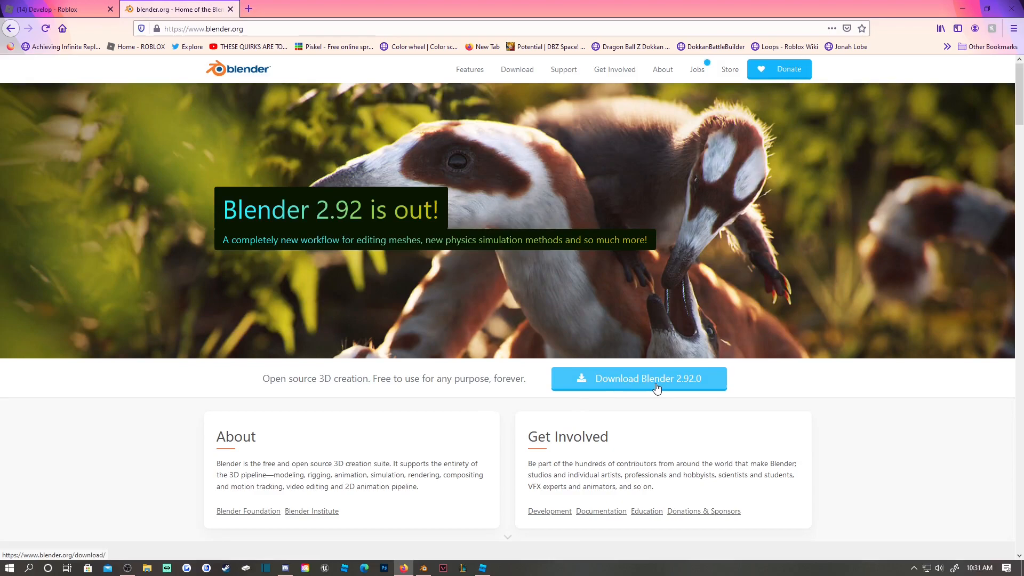
click(230, 9)
Switch to Blender, dismiss the splash screen, and delete the default light and camera.
click(483, 568)
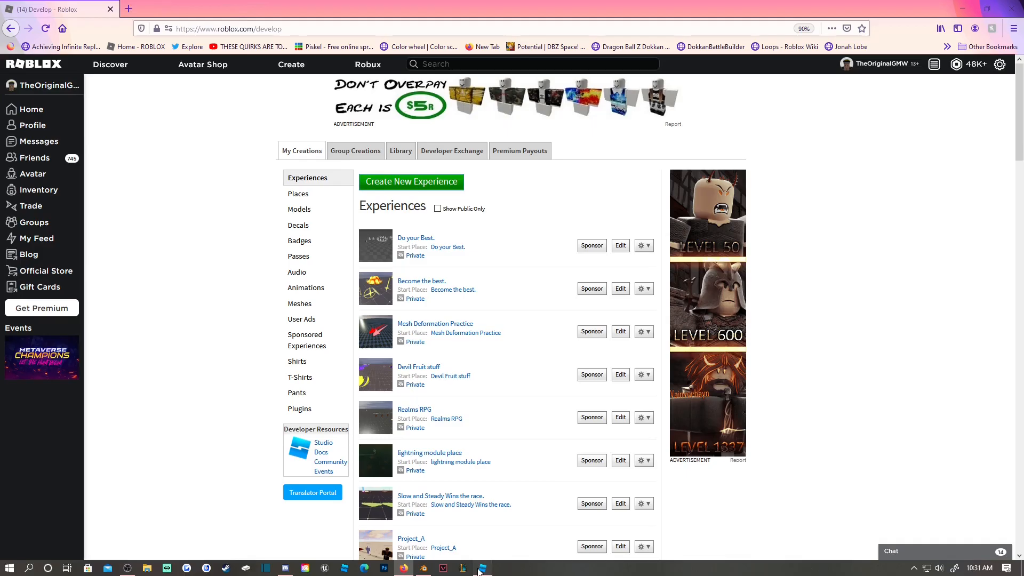
click(424, 568)
click(659, 200)
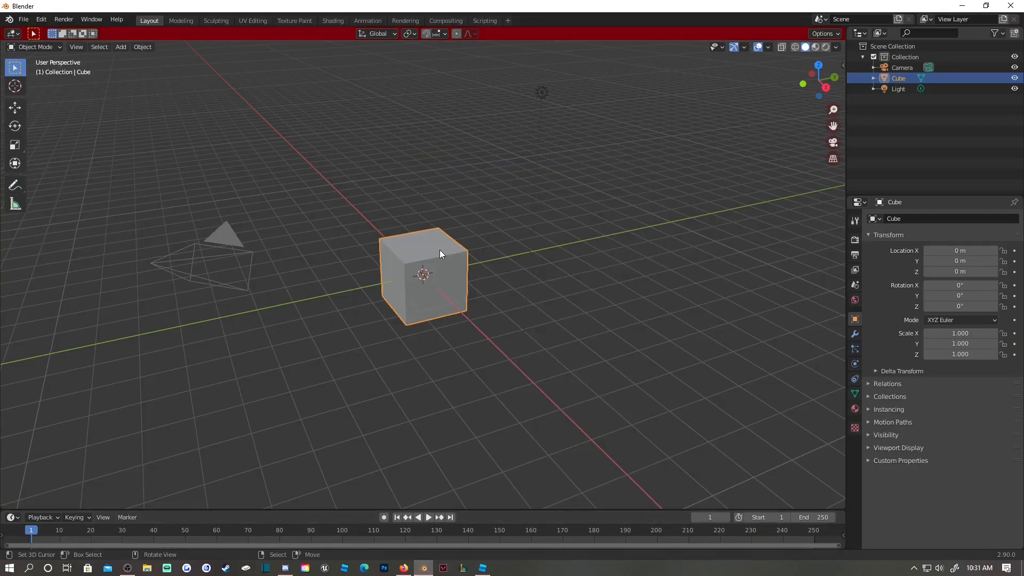
click(550, 90)
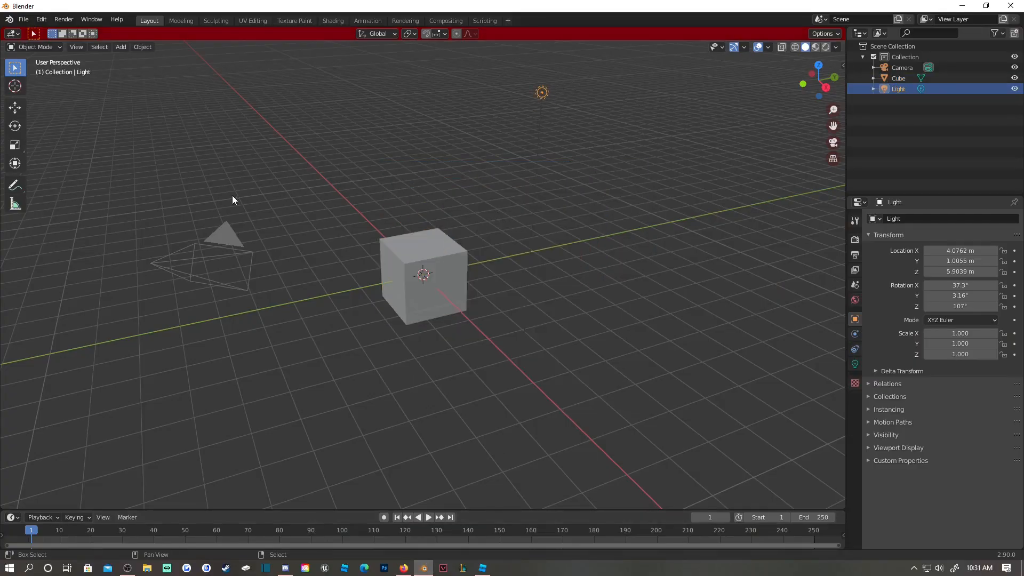
shift+click(235, 225)
key(x)
click(235, 226)
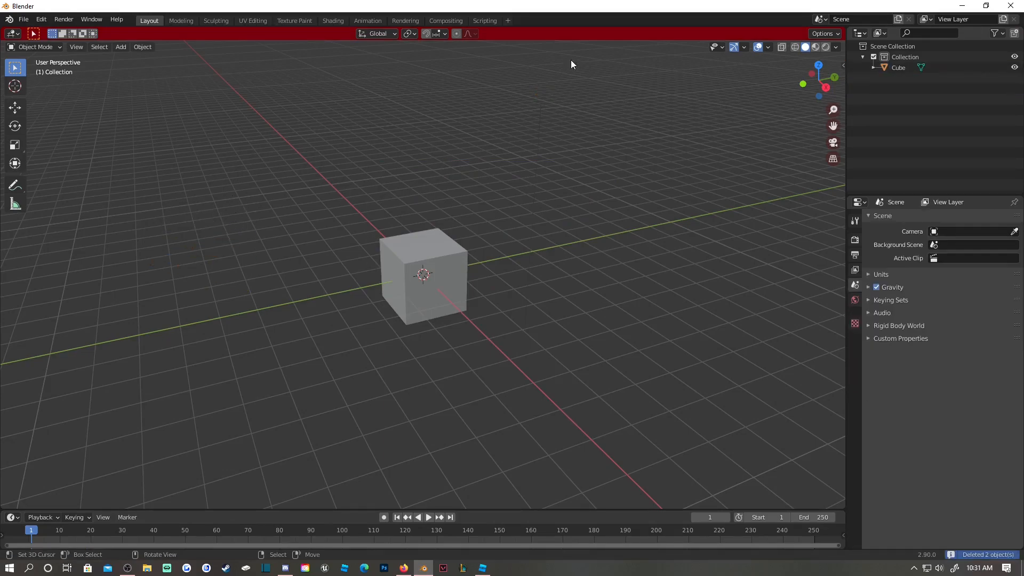
Delete the default cube from the scene.
click(411, 254)
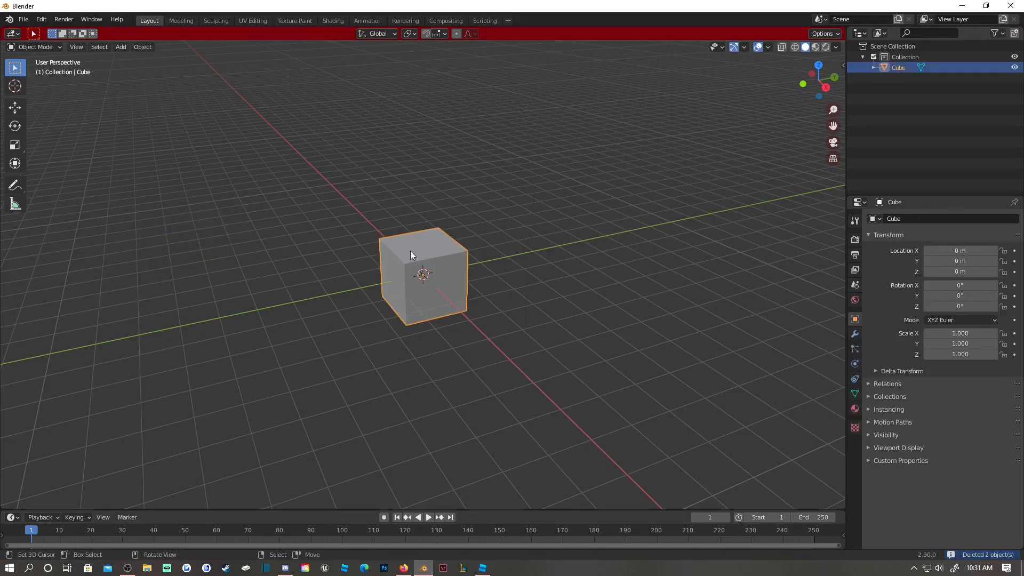
key(x)
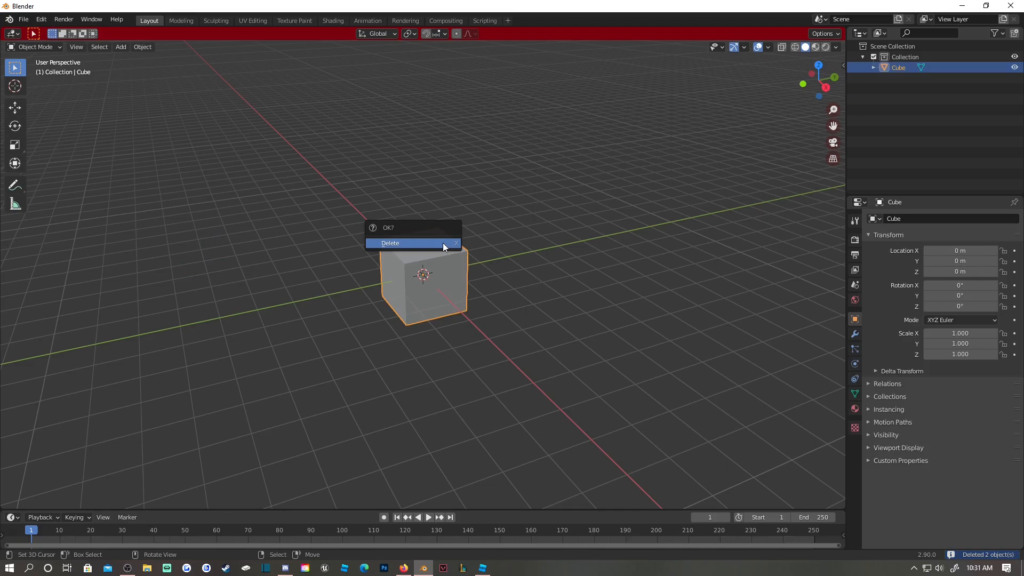
click(442, 243)
Add a cube mesh at the origin and delete it again.
middle_drag(418, 238, 588, 254)
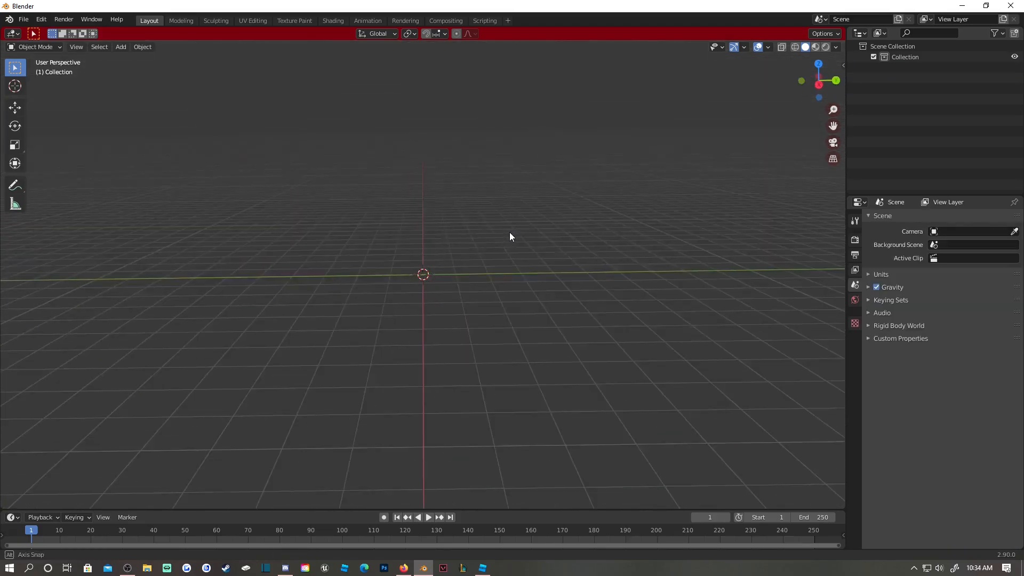
middle_drag(510, 237, 458, 283)
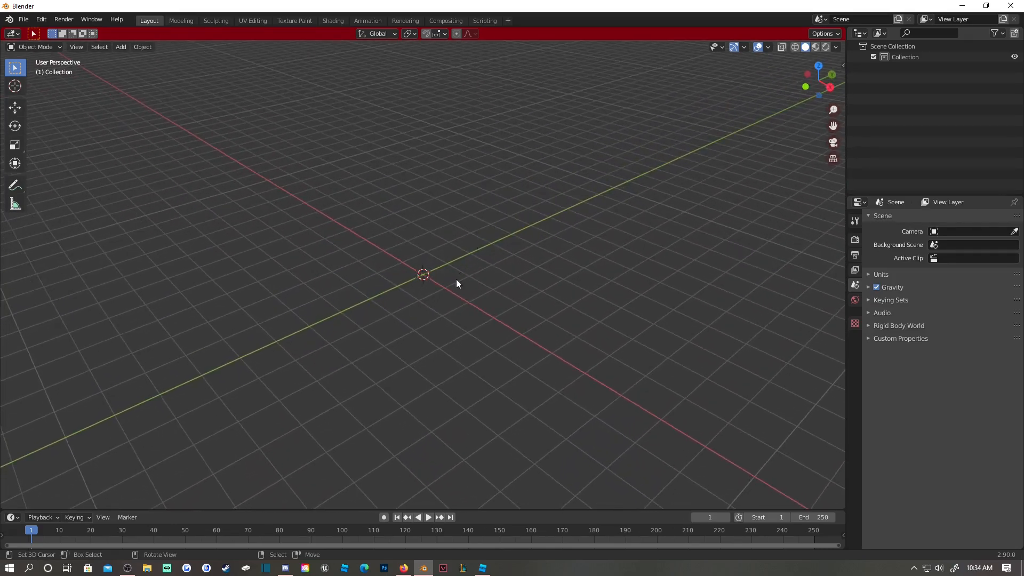
key(shift+a)
mouse_move(448, 278)
click(498, 290)
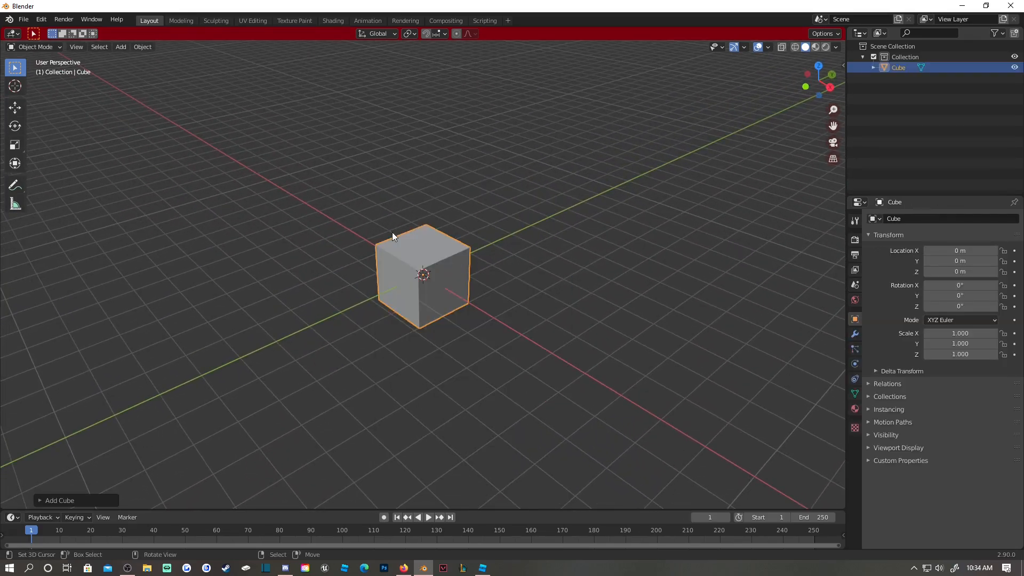
key(x)
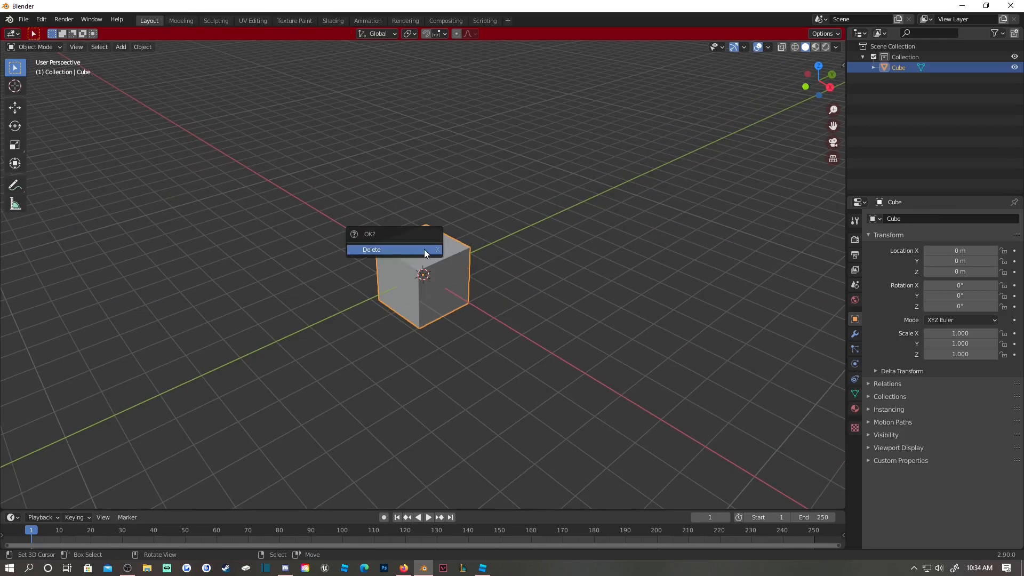
click(392, 250)
middle_drag(492, 264, 455, 272)
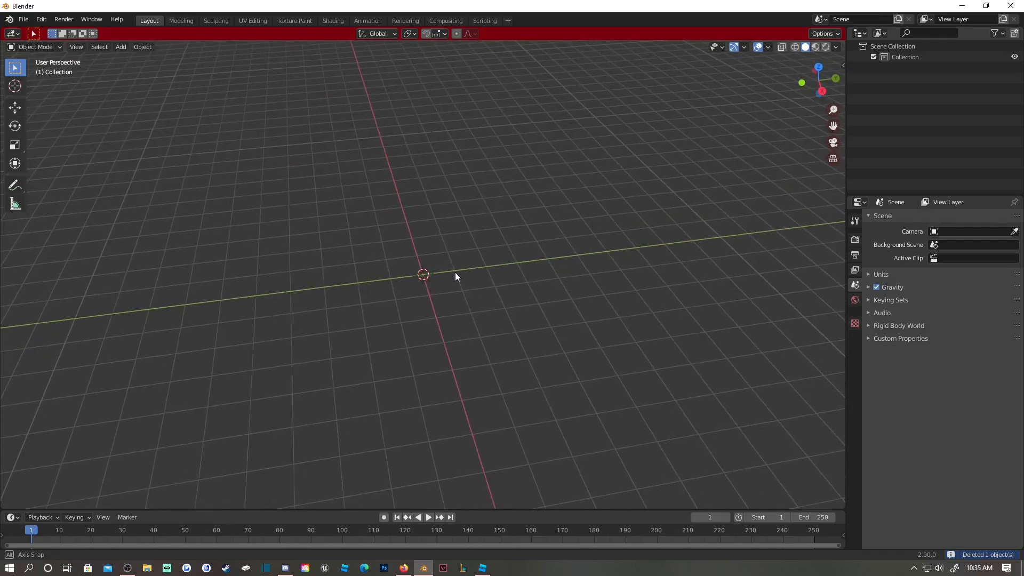
click(485, 569)
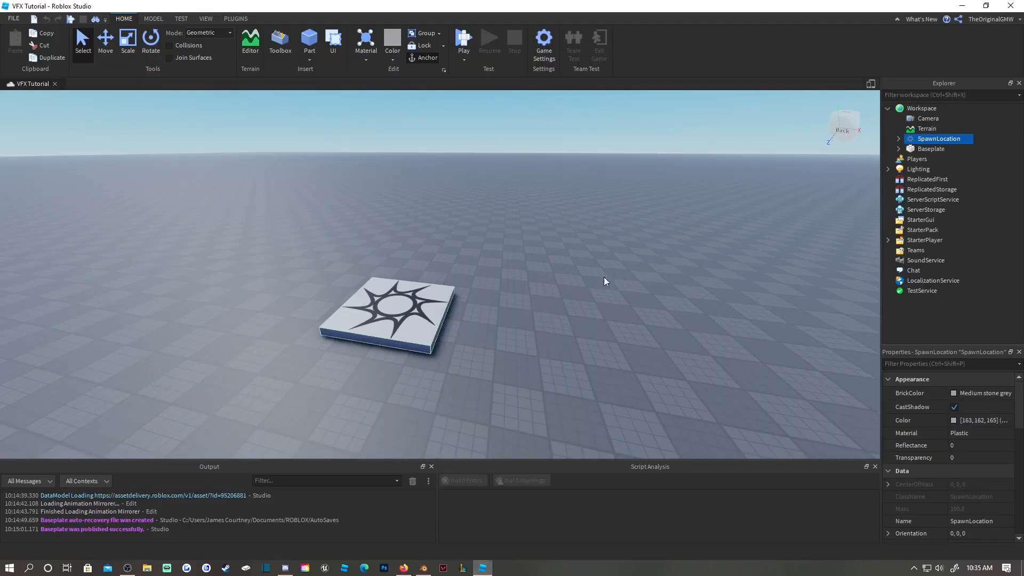
right_drag(526, 266, 526, 266)
key(s)
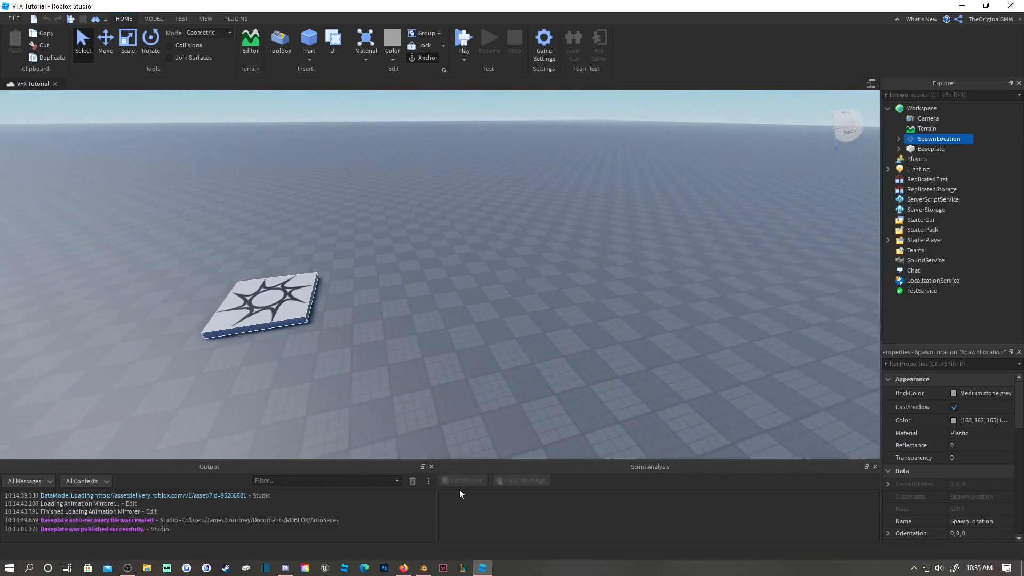
Switch to Blender and add a UV sphere mesh at the origin.
click(423, 568)
middle_drag(446, 250, 497, 262)
key(shift+a)
mouse_move(491, 260)
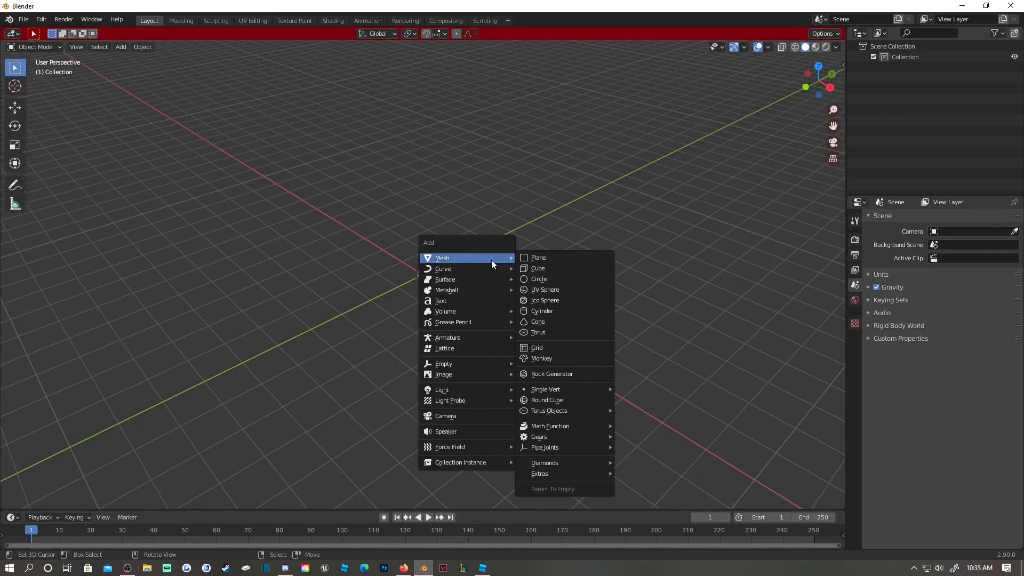
click(550, 289)
scroll(475, 260, up, 3)
middle_drag(475, 260, 517, 215)
scroll(414, 242, up, 2)
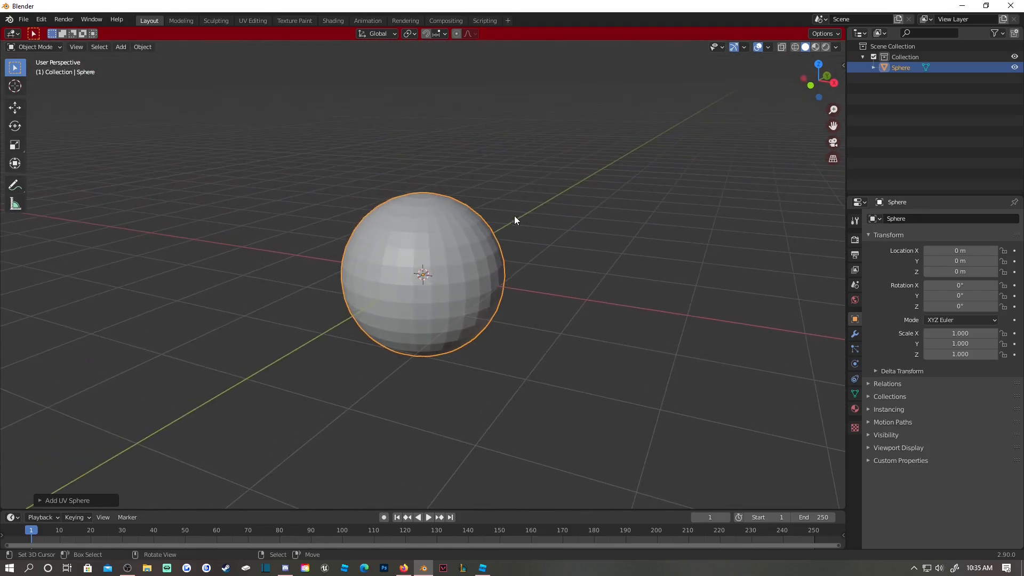
middle_drag(467, 239, 437, 270)
key(x)
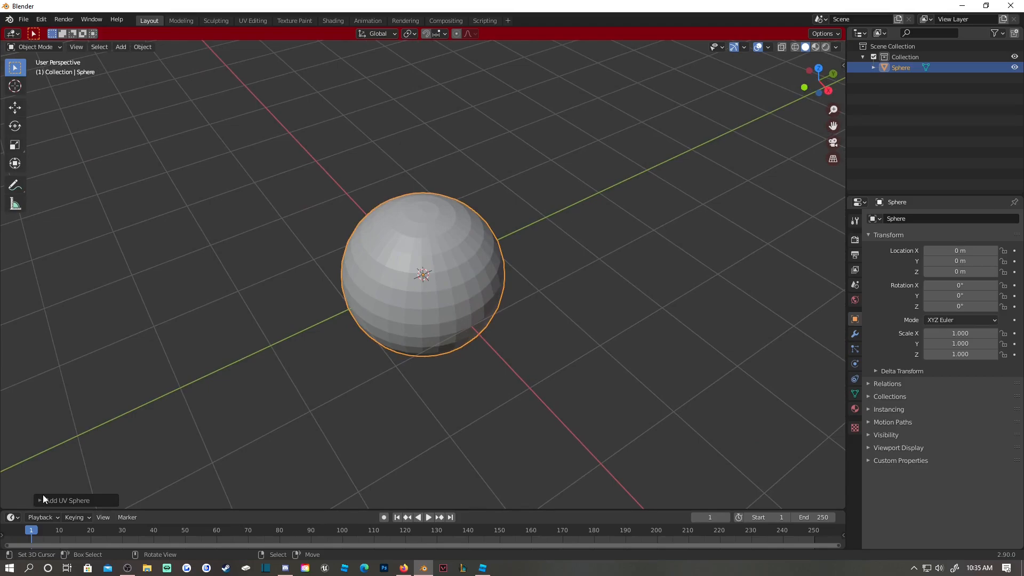
middle_drag(499, 335, 508, 263)
key(Tab)
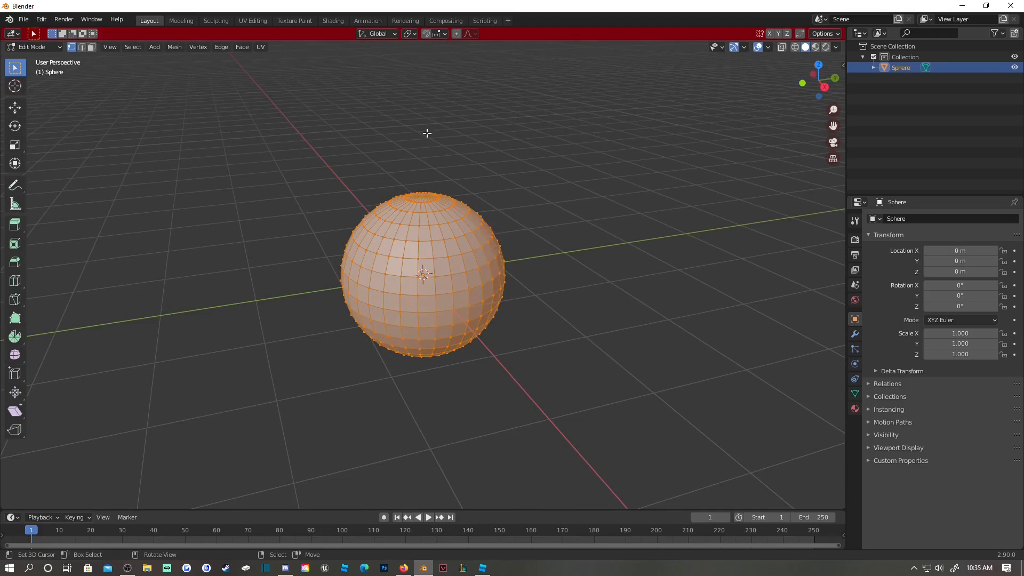
click(226, 46)
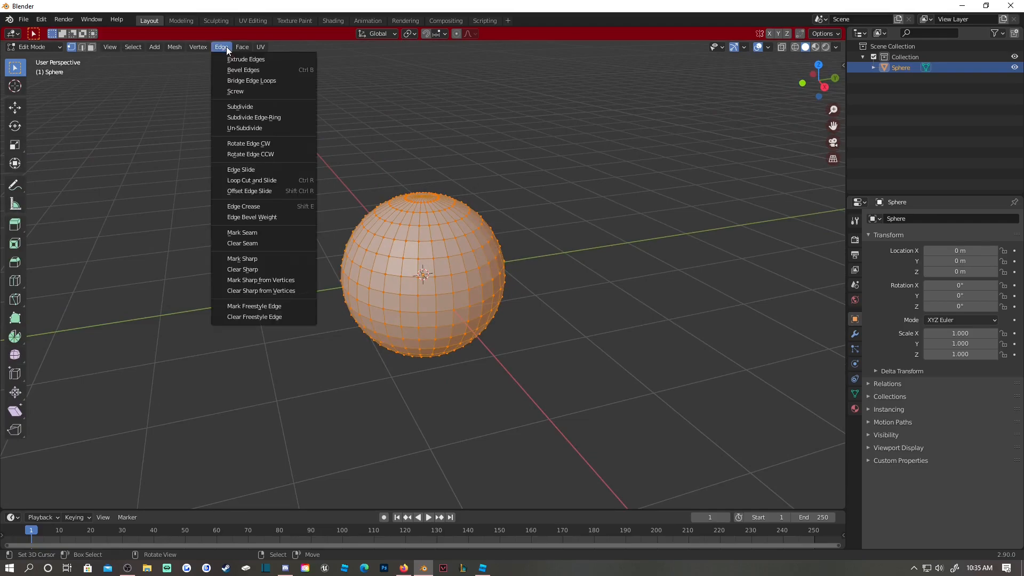
key(Tab)
Add a Subdivision Surface modifier to the sphere and set its viewport levels to 2.
click(855, 333)
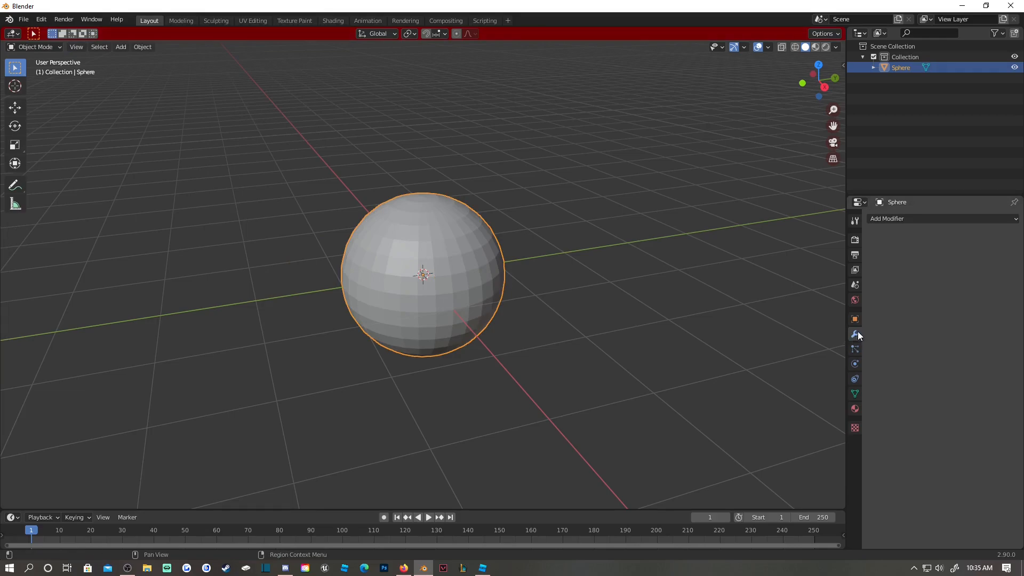
click(895, 218)
click(836, 394)
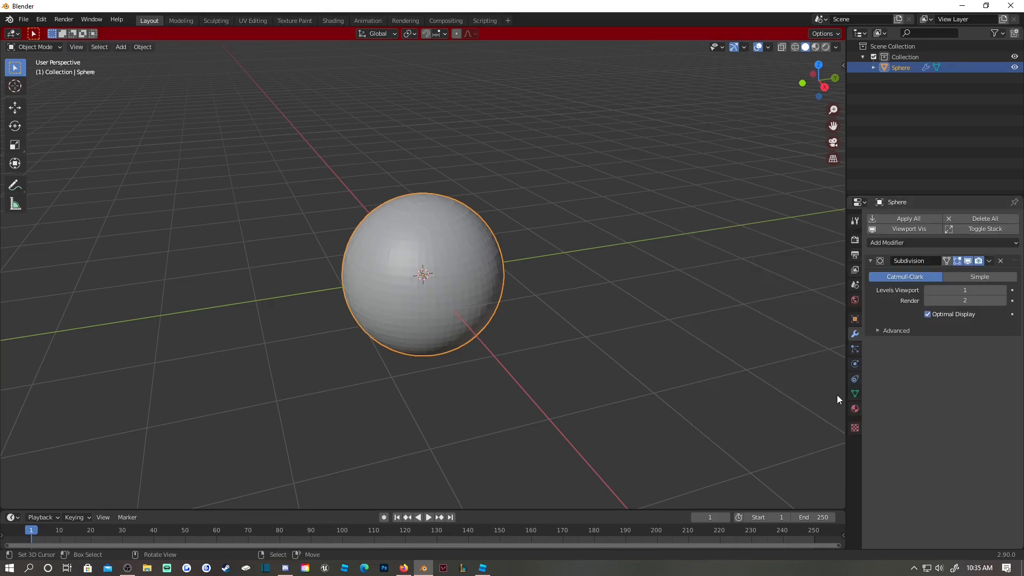
click(1003, 291)
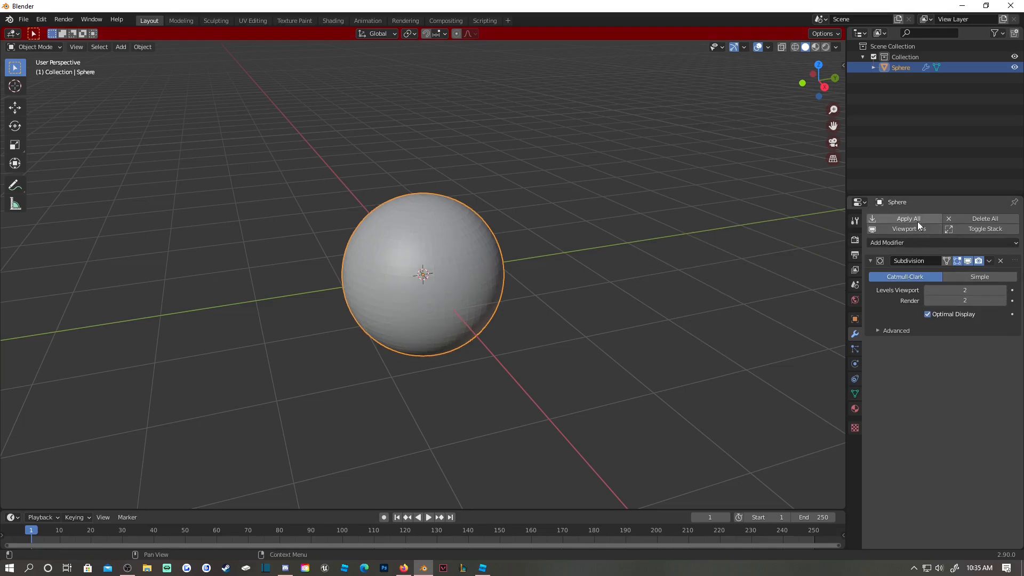
Apply the sphere's Subdivision modifier and inspect the resulting mesh in Edit Mode before returning to Object Mode.
click(990, 261)
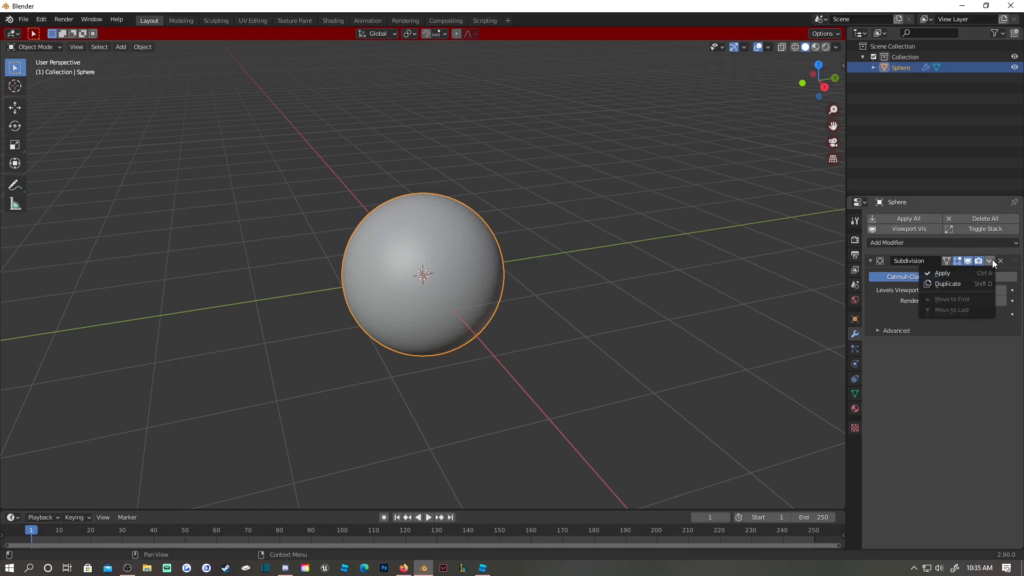
click(958, 275)
middle_drag(641, 235, 509, 197)
key(Tab)
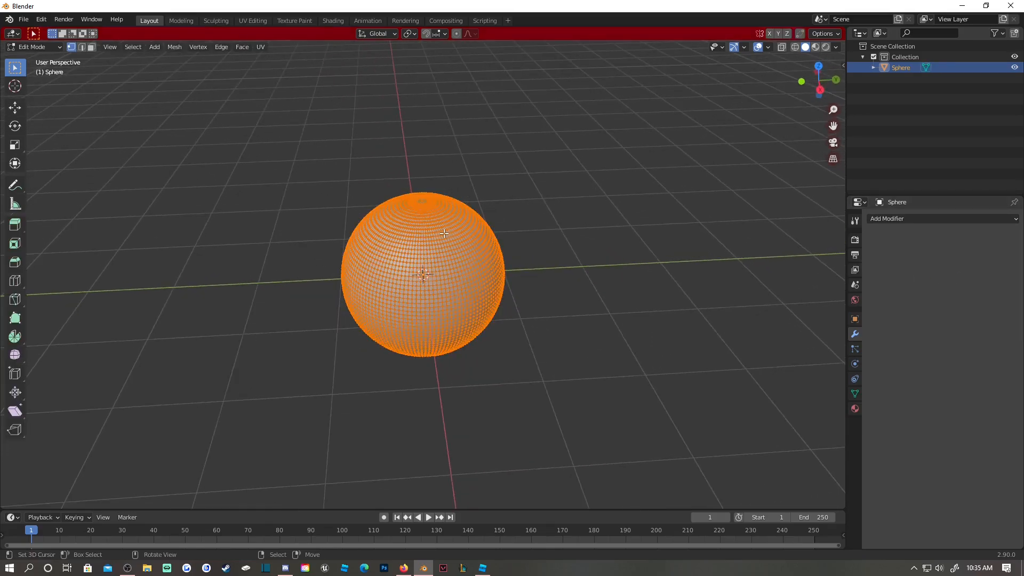
middle_drag(470, 273, 498, 258)
scroll(469, 222, down, 4)
key(Tab)
Scale the sphere up uniformly to about twice its size.
key(s)
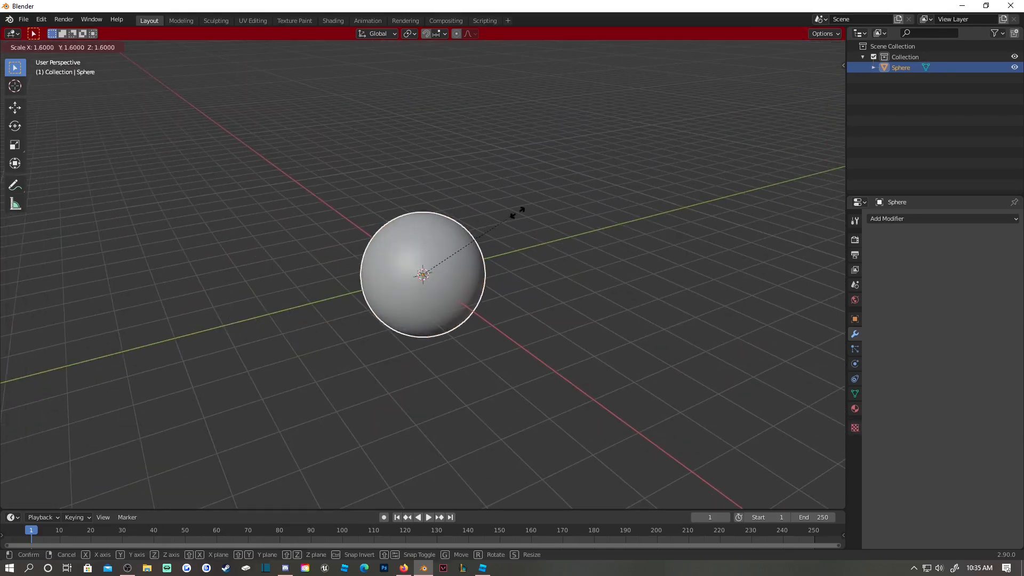
key(Escape)
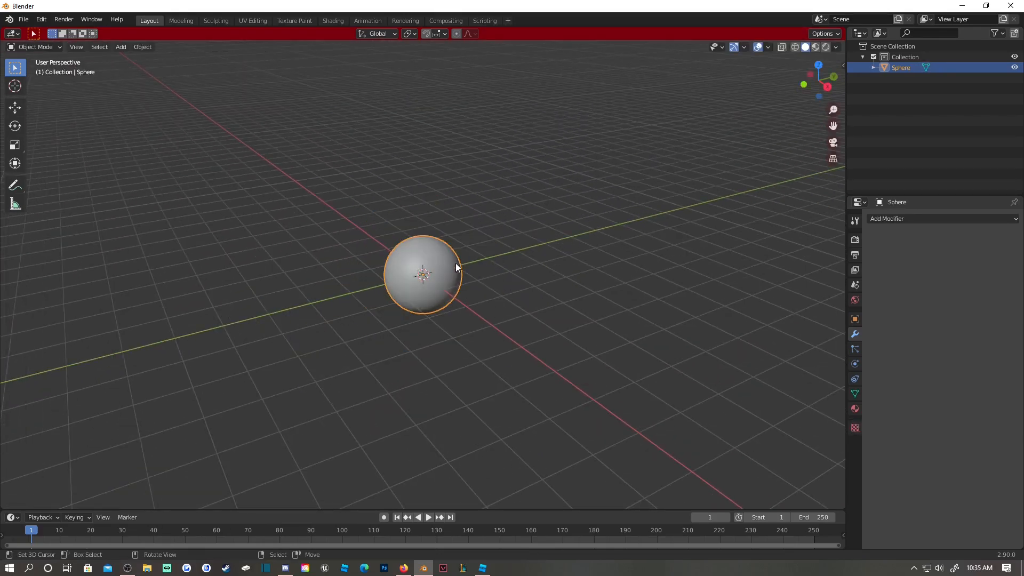
key(s)
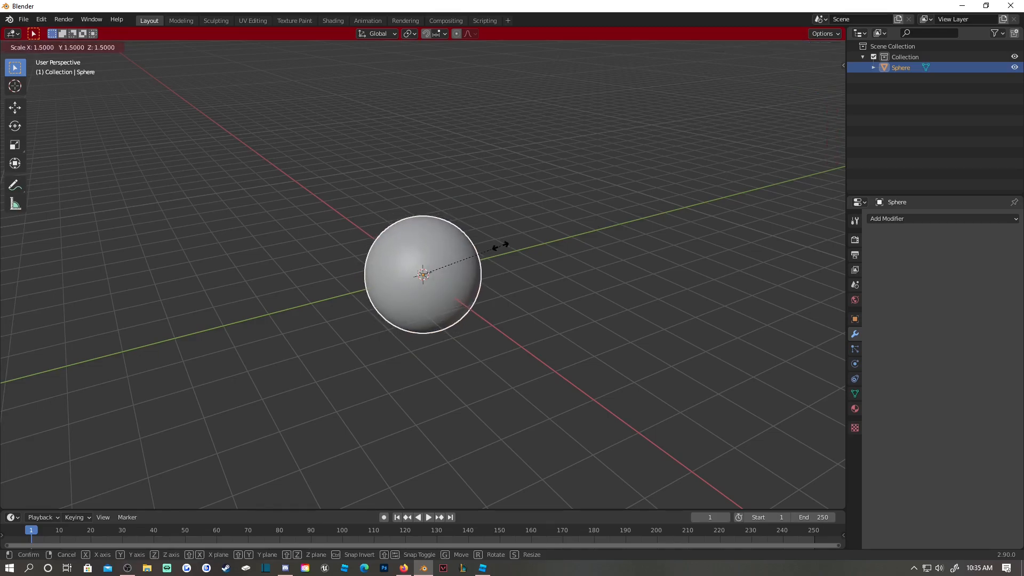
click(530, 242)
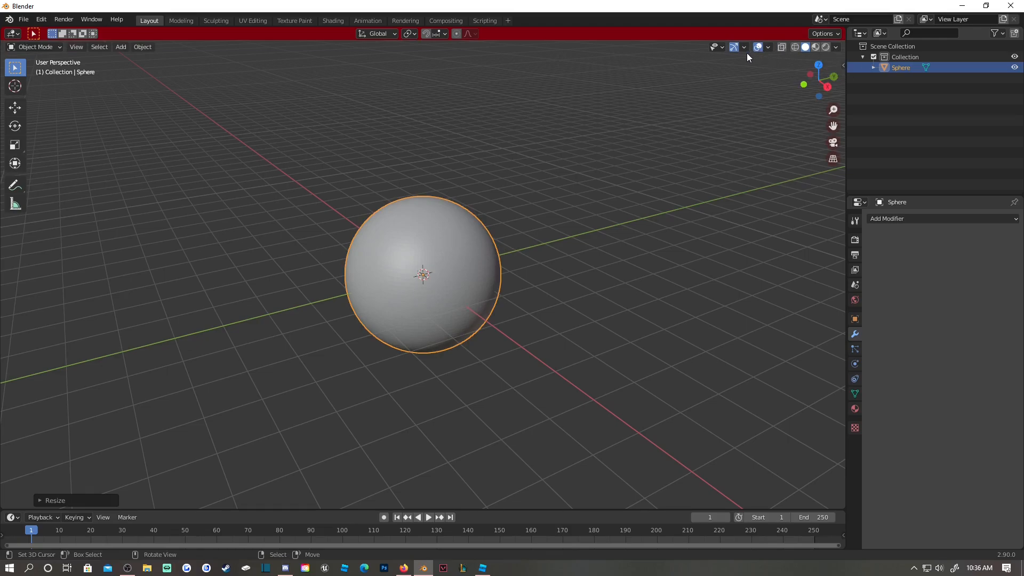
Turn on the Statistics overlay in the viewport and check the sphere's triangle count.
click(768, 46)
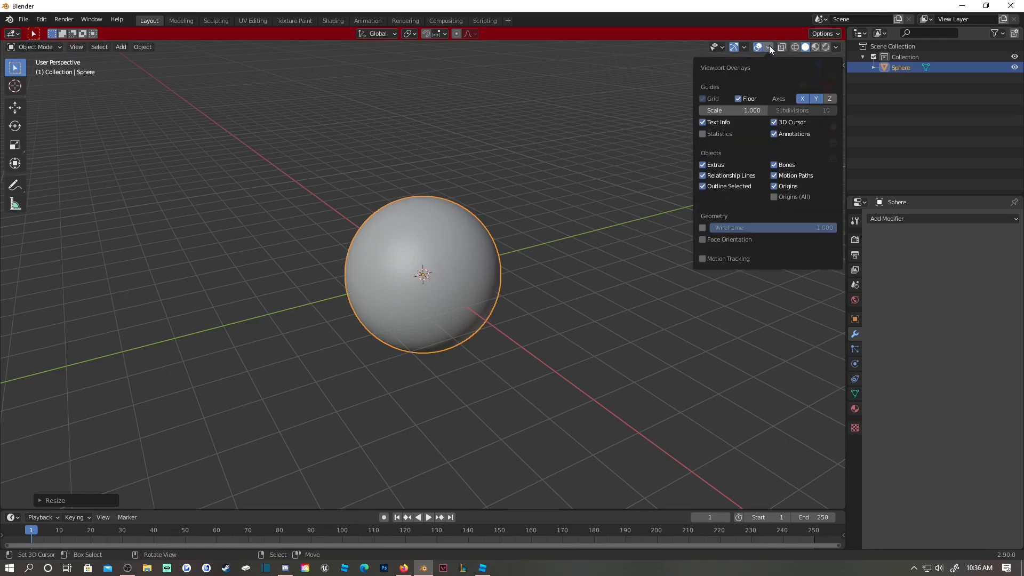
click(704, 133)
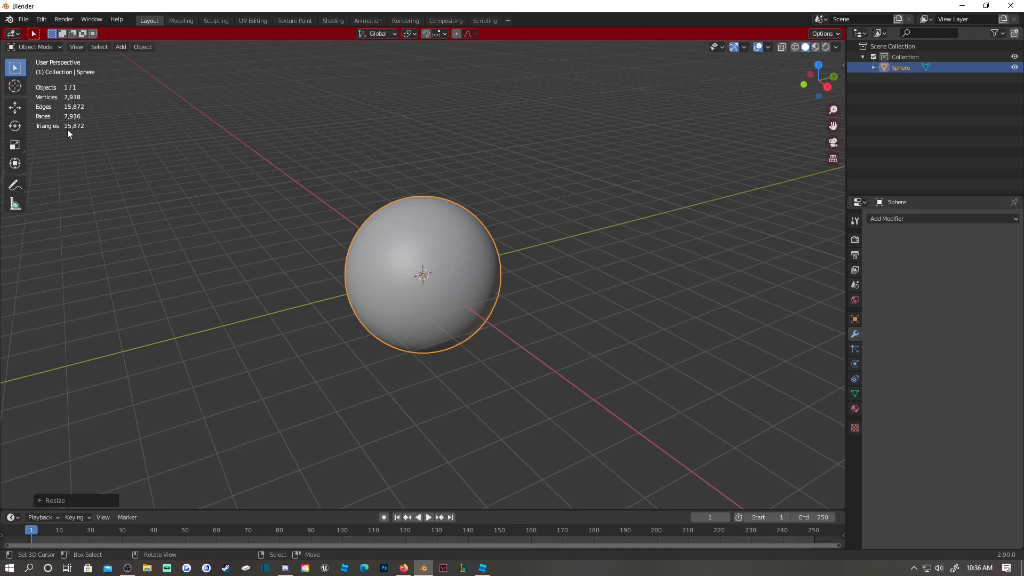
middle_drag(287, 172, 61, 163)
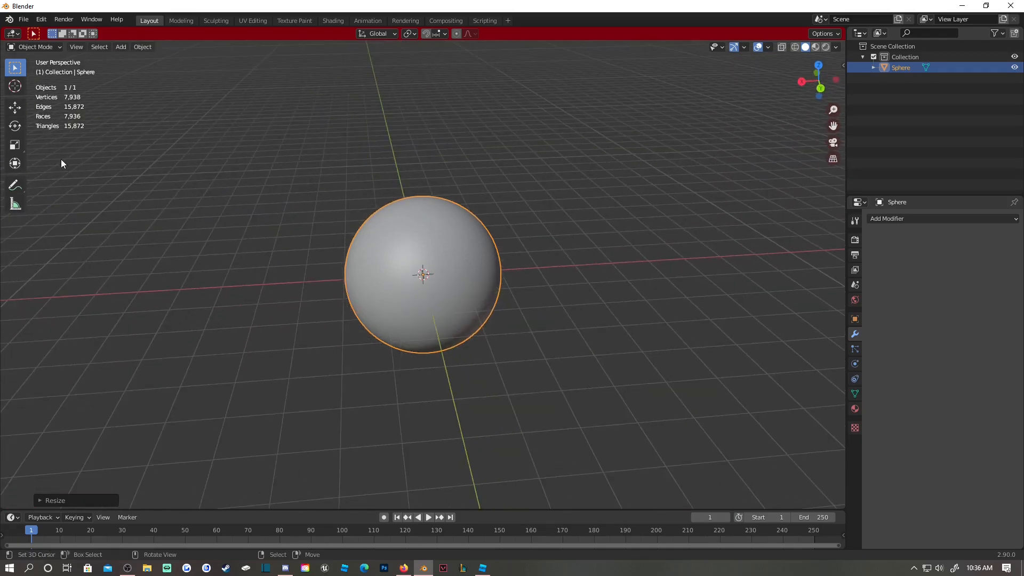
Apply smooth shading to the sphere and view the result.
middle_drag(348, 132, 23, 126)
middle_drag(128, 139, 578, 242)
scroll(480, 209, up, 1)
click(142, 47)
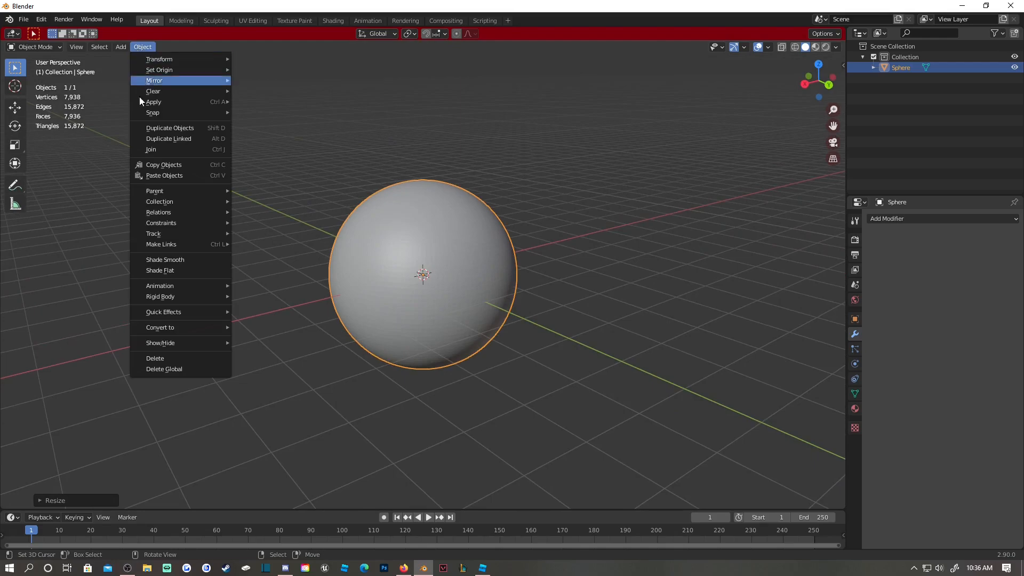
click(182, 259)
middle_drag(213, 257, 441, 224)
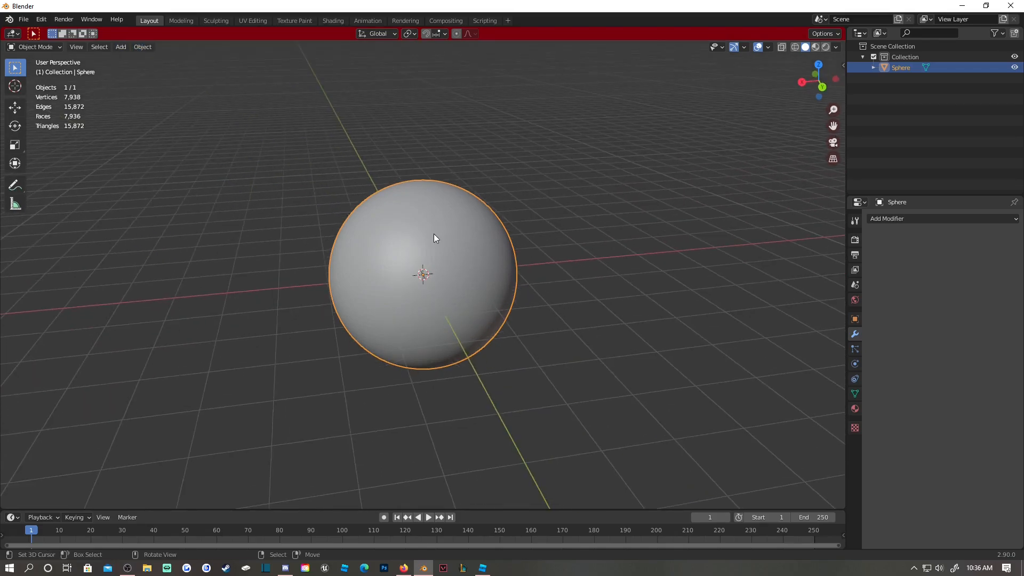
Add a Triangulate modifier to the sphere and apply it in Object Mode.
key(Tab)
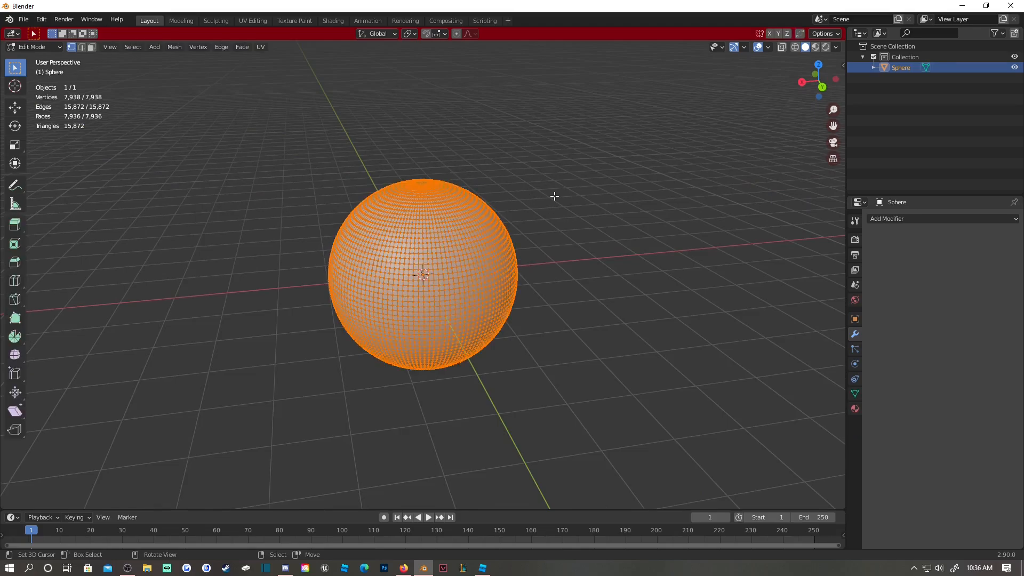
click(920, 219)
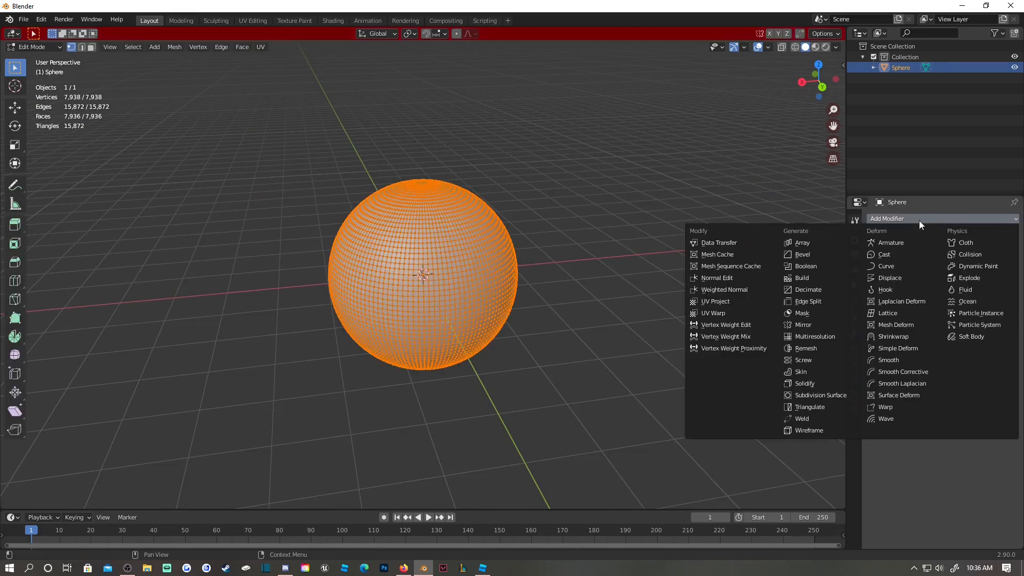
click(818, 406)
key(Tab)
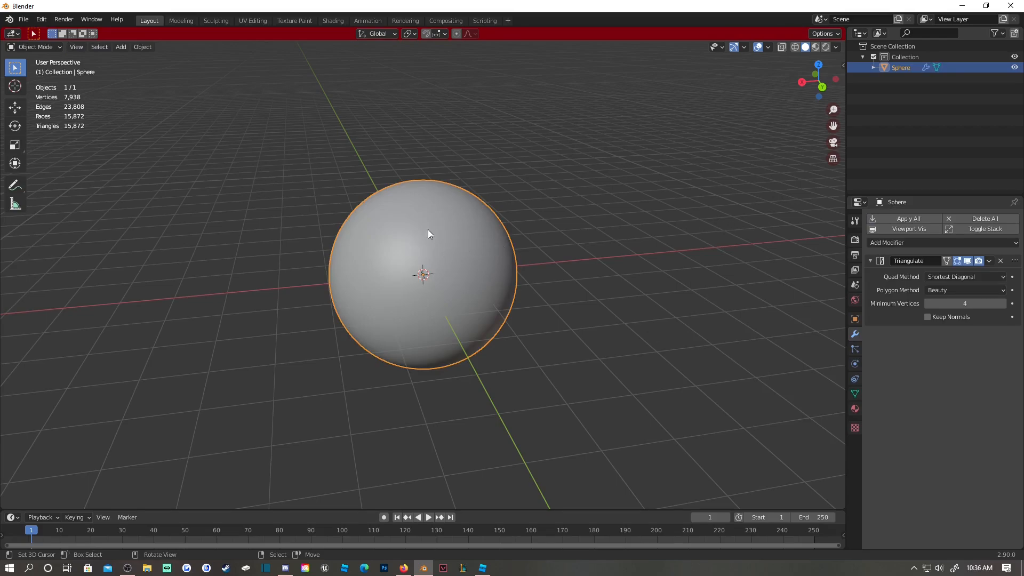
click(990, 260)
click(938, 272)
Inspect the triangulated sphere by switching between Edit Mode and Object Mode and viewing it up close.
key(Tab)
key(Tab)
key(Tab)
key(Tab)
scroll(494, 192, up, 2)
middle_drag(494, 194, 567, 208)
scroll(494, 203, up, 2)
scroll(606, 201, down, 1)
scroll(562, 206, down, 2)
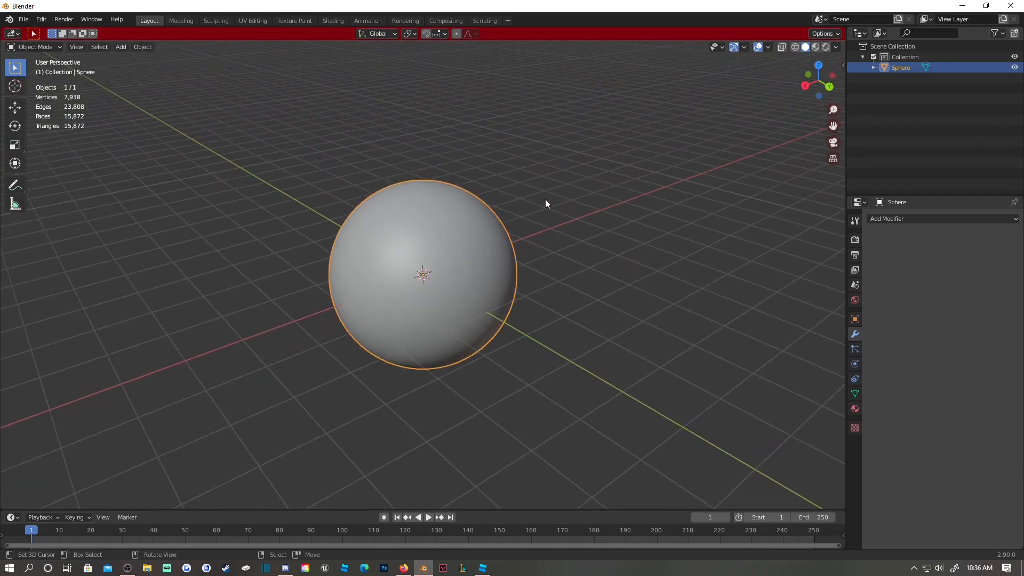
Assign all of the sphere's vertices to a new vertex group at weight 1.000, then return to Object Mode.
key(Tab)
mouse_move(528, 192)
middle_down()
mouse_move(570, 205)
mouse_move(478, 108)
mouse_move(663, 171)
mouse_move(442, 279)
mouse_move(469, 202)
mouse_move(530, 110)
mouse_move(638, 171)
mouse_move(540, 207)
mouse_move(631, 192)
mouse_move(592, 231)
mouse_move(642, 196)
mouse_move(530, 206)
middle_up()
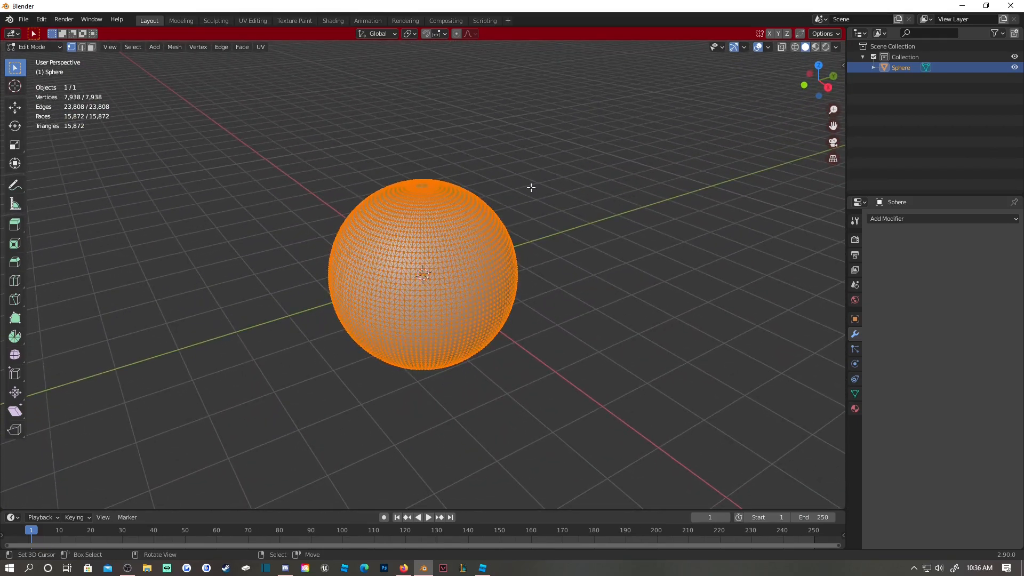
key(alt+a)
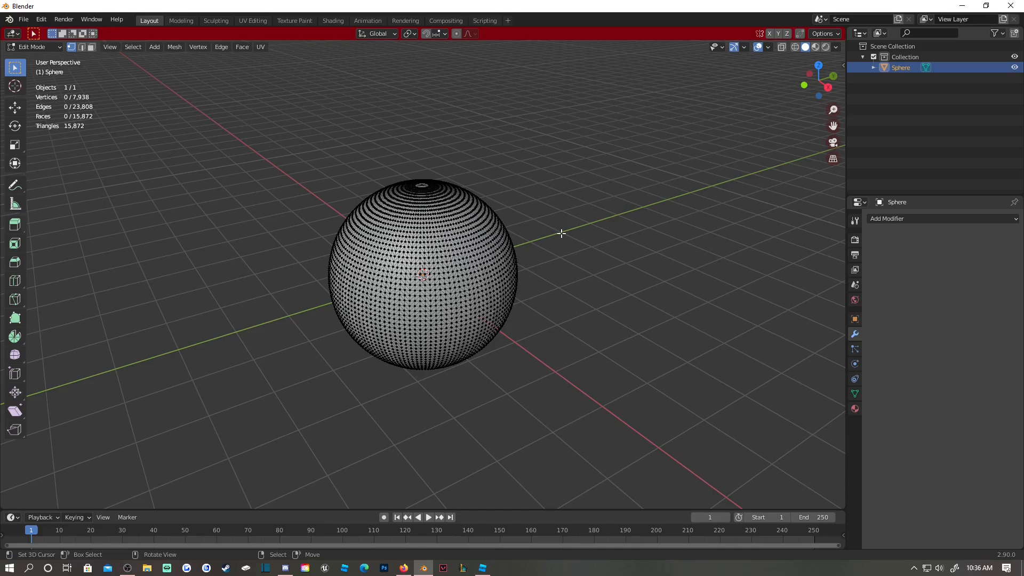
key(a)
mouse_move(560, 234)
middle_down()
mouse_move(555, 213)
mouse_move(594, 195)
mouse_move(564, 214)
middle_up()
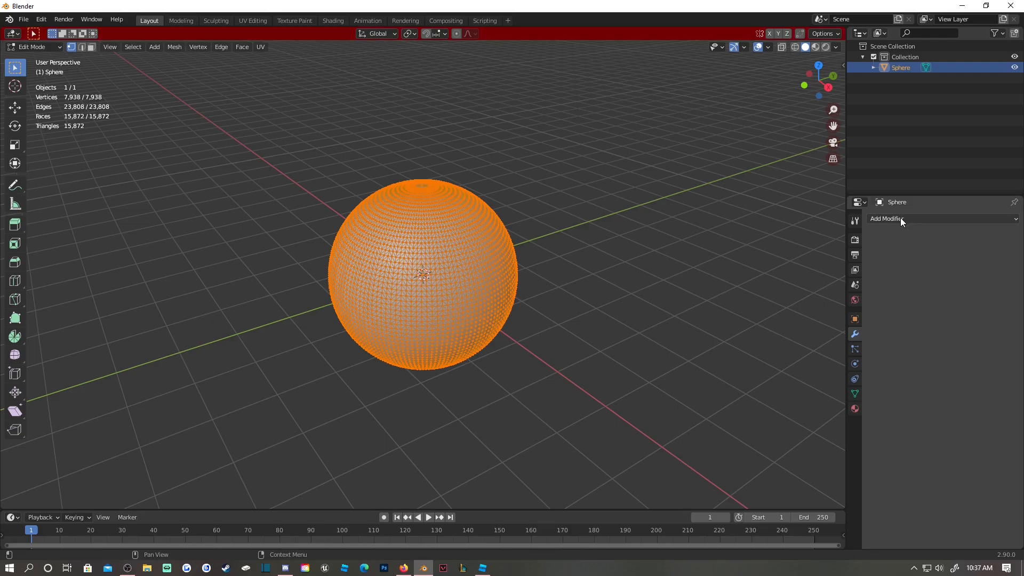
click(855, 395)
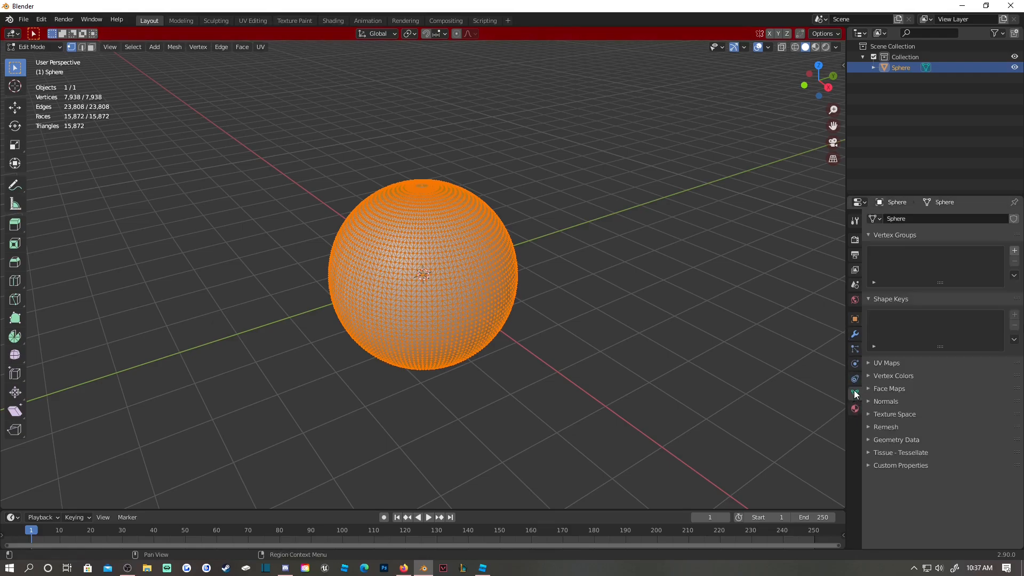
click(1015, 250)
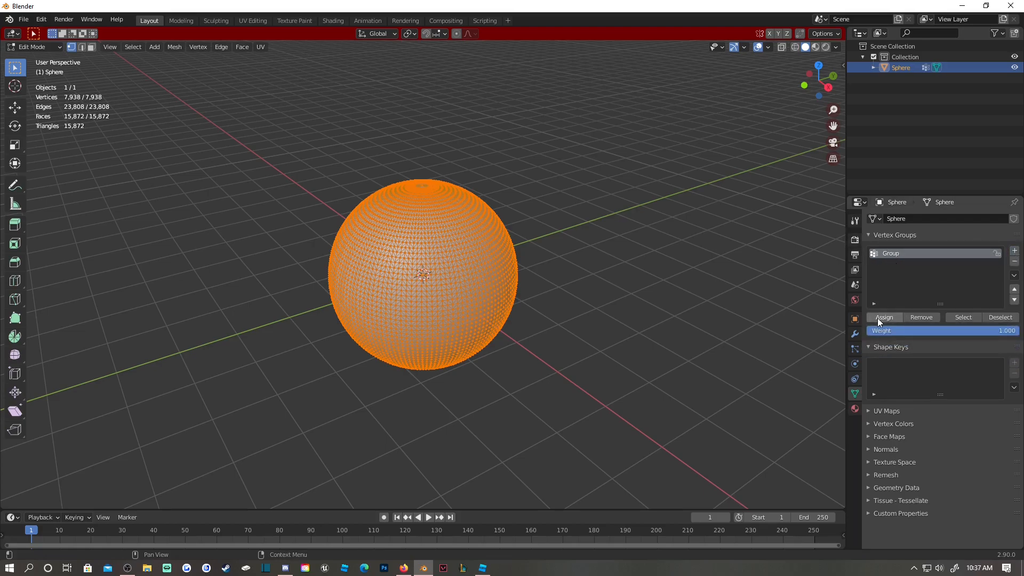
middle_drag(579, 201, 560, 183)
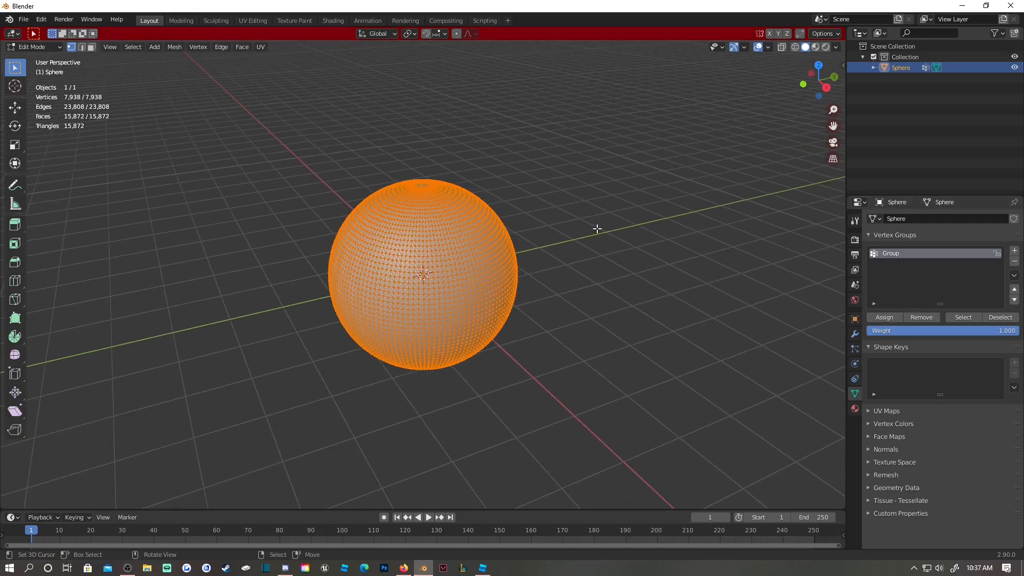
key(Tab)
middle_drag(597, 224, 609, 251)
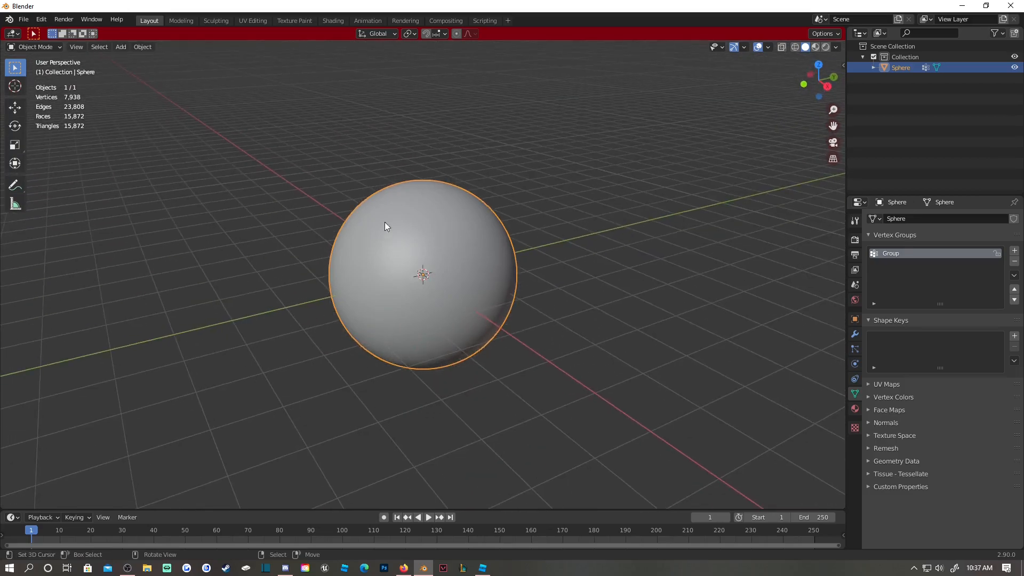
Add a Vertex Weight Edit modifier and a Mask modifier to the sphere.
click(855, 335)
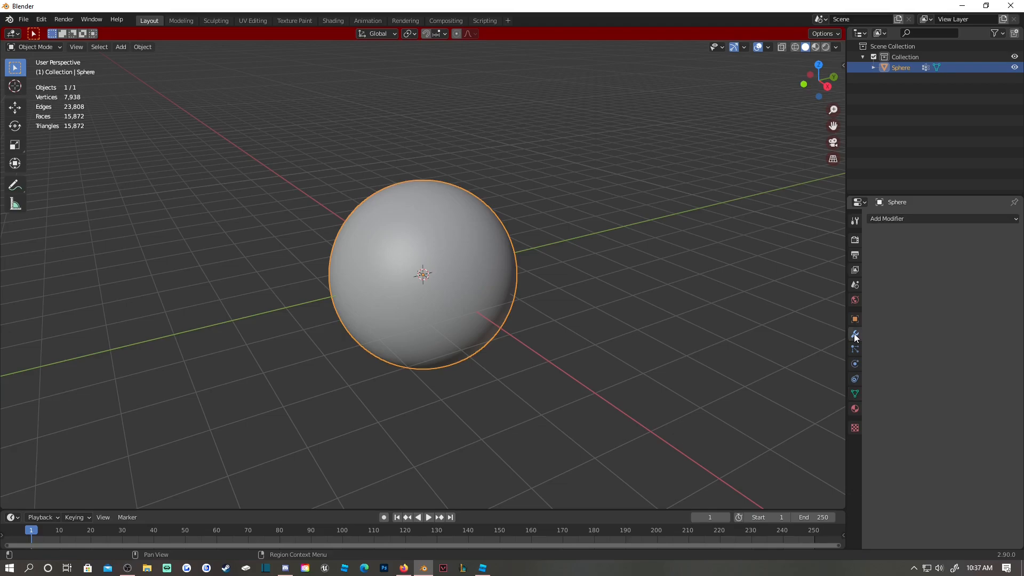
click(904, 218)
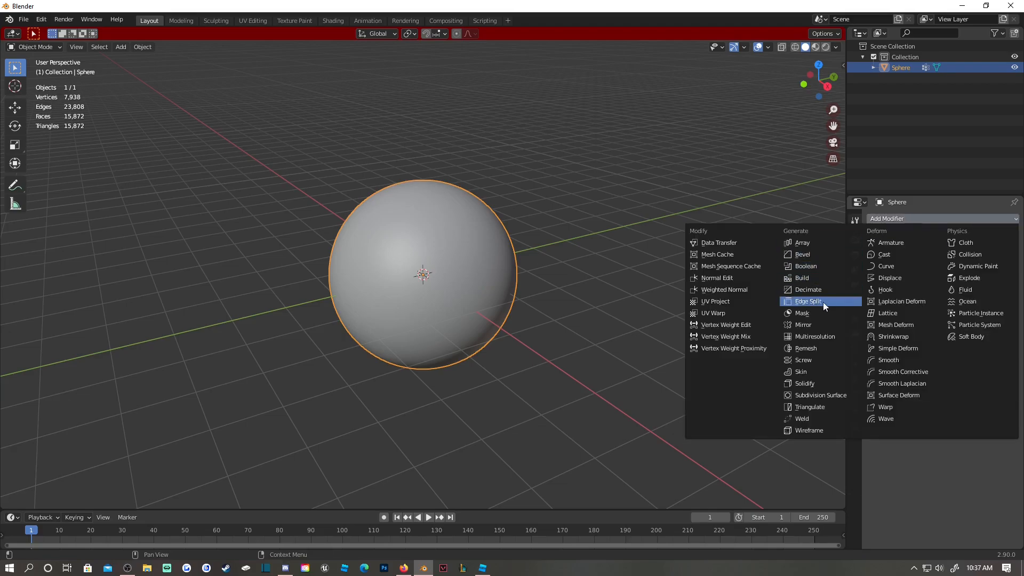
click(724, 324)
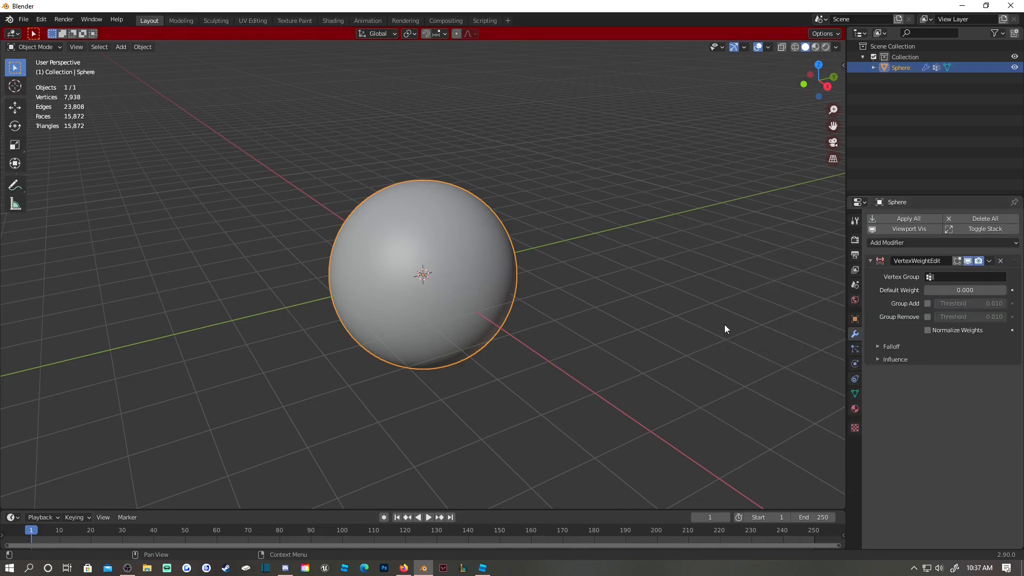
click(910, 243)
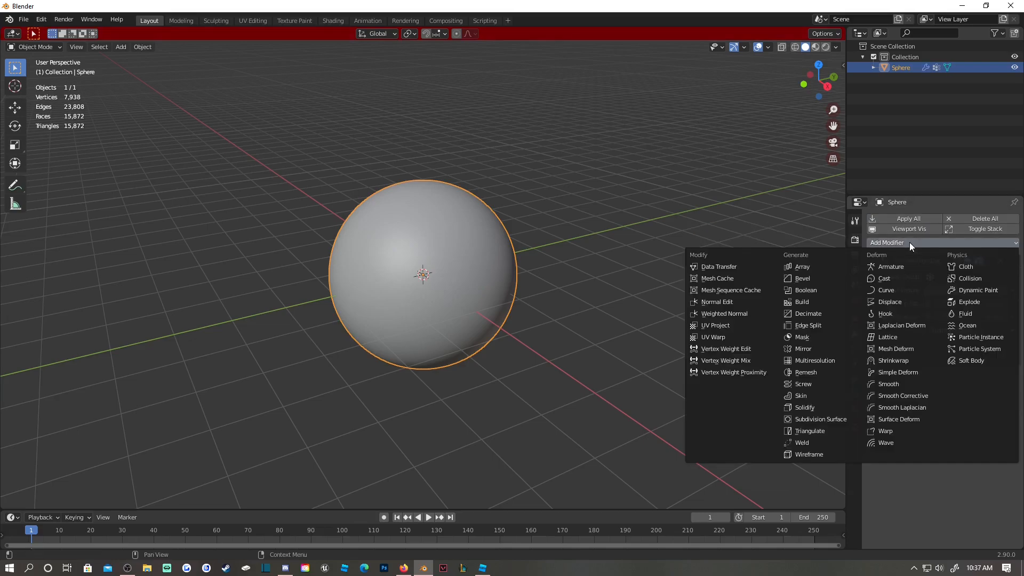
click(821, 338)
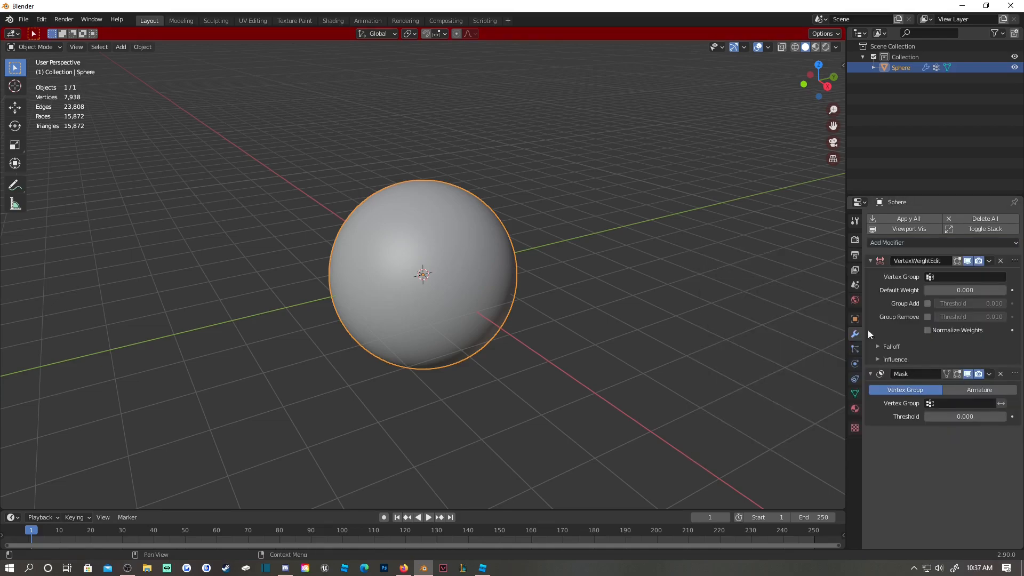
Assign the vertex group Group to the Vertex Weight Edit modifier and check the sphere's vertex group list.
click(931, 278)
click(910, 295)
click(854, 394)
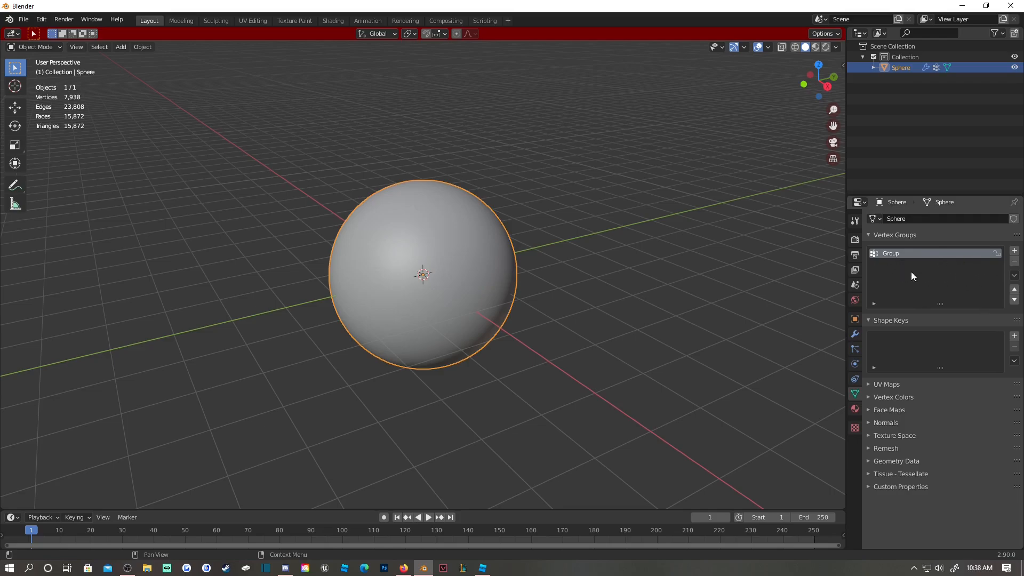
click(854, 334)
Assign the vertex group Group to the Mask modifier, invert its influence and set the threshold to about 0.833.
click(939, 408)
click(913, 416)
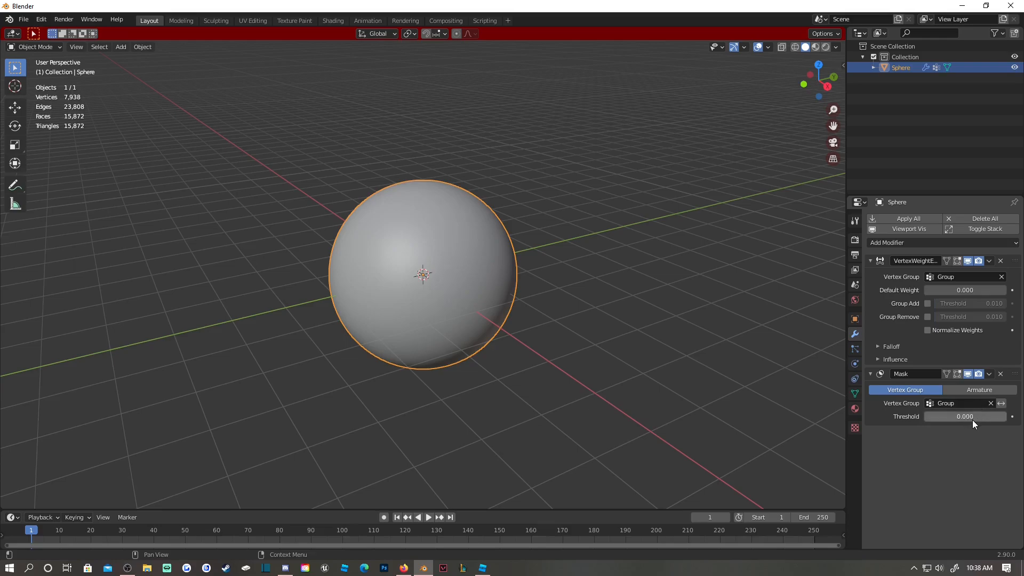
click(1001, 403)
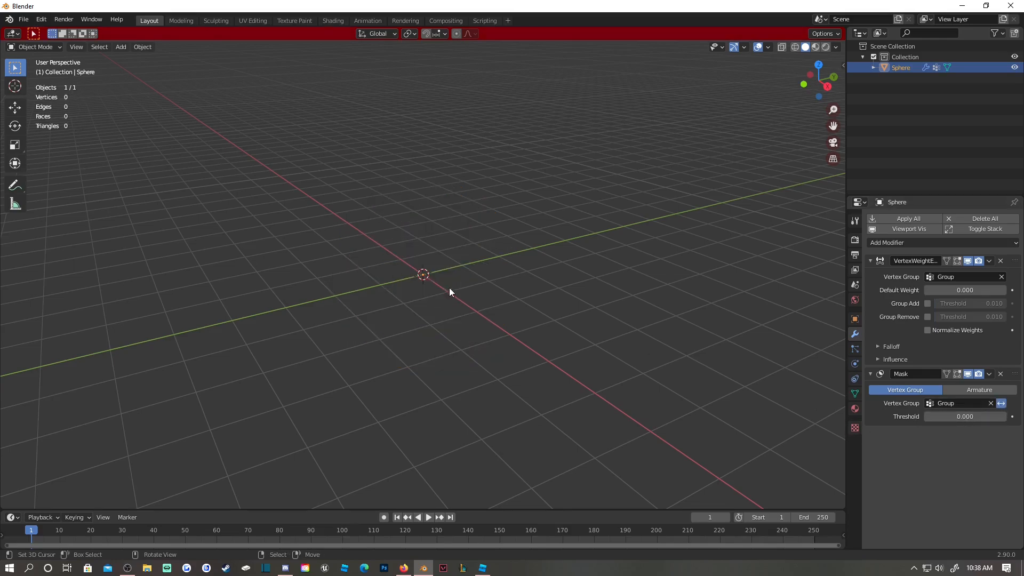
drag(946, 417, 978, 417)
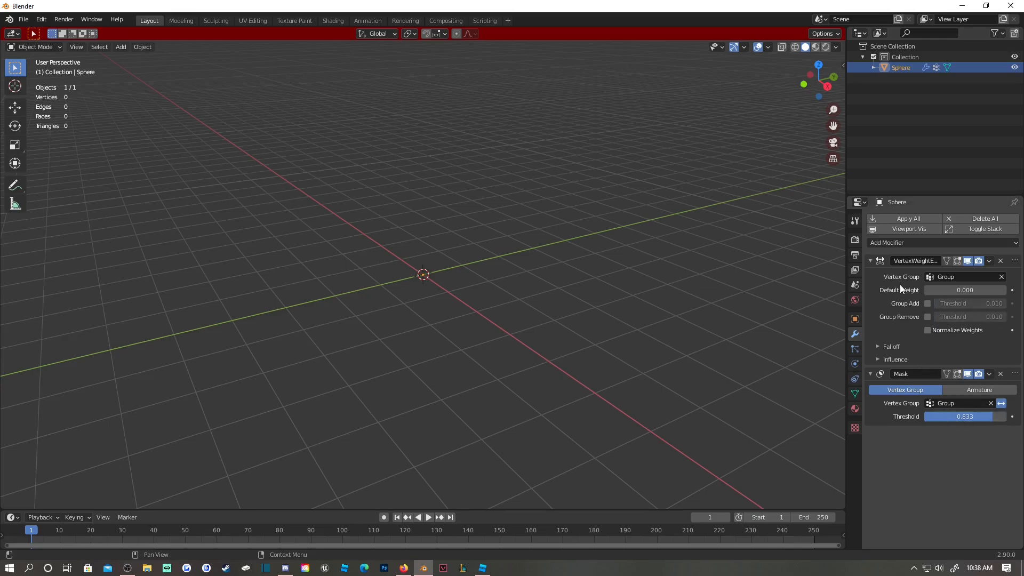
Set the Vertex Weight Edit falloff to Custom Curve and reverse the curve so it descends from 1 to 0.
click(877, 347)
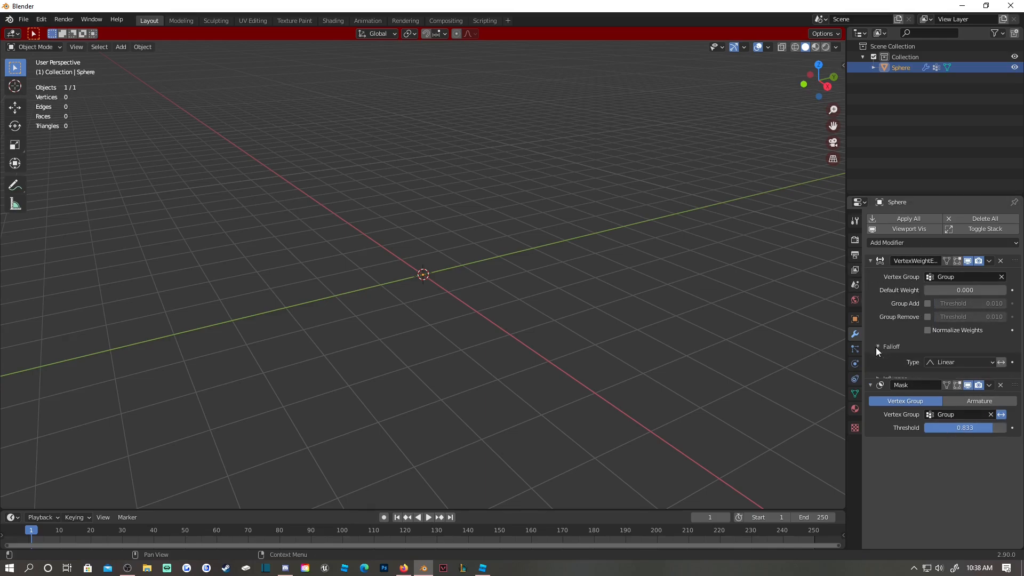
click(955, 363)
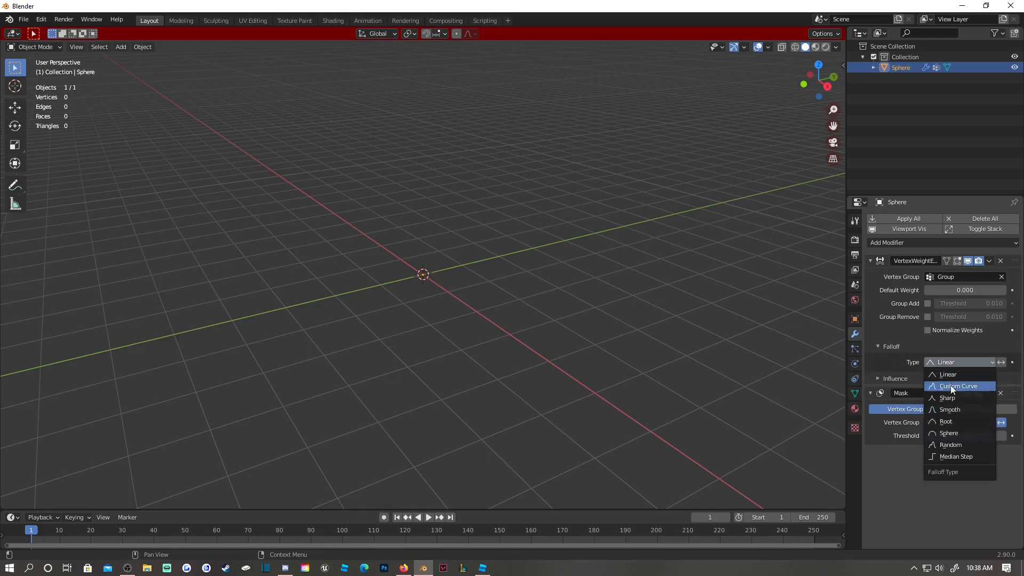
click(951, 388)
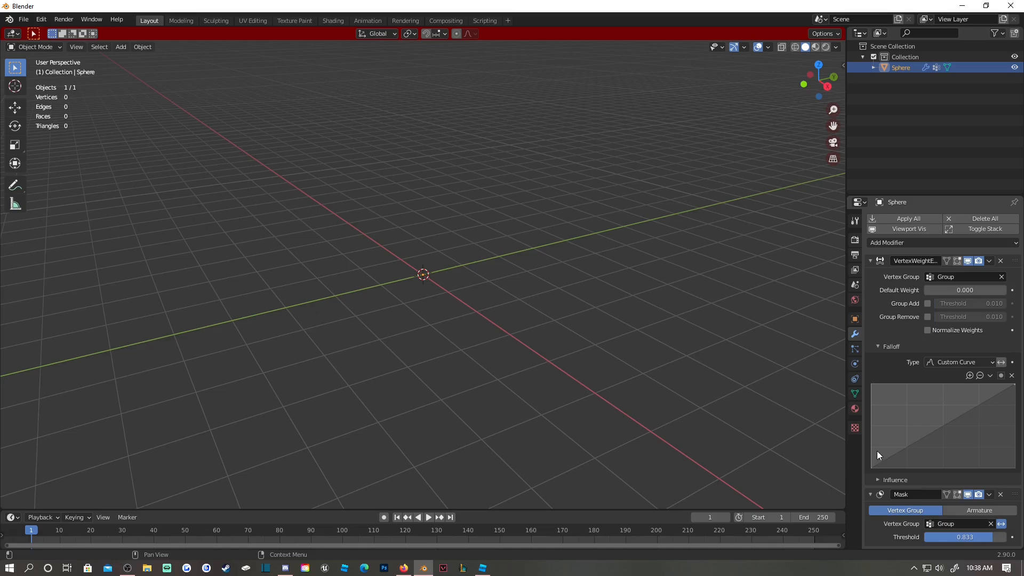
drag(871, 469, 872, 384)
drag(1017, 387, 1015, 468)
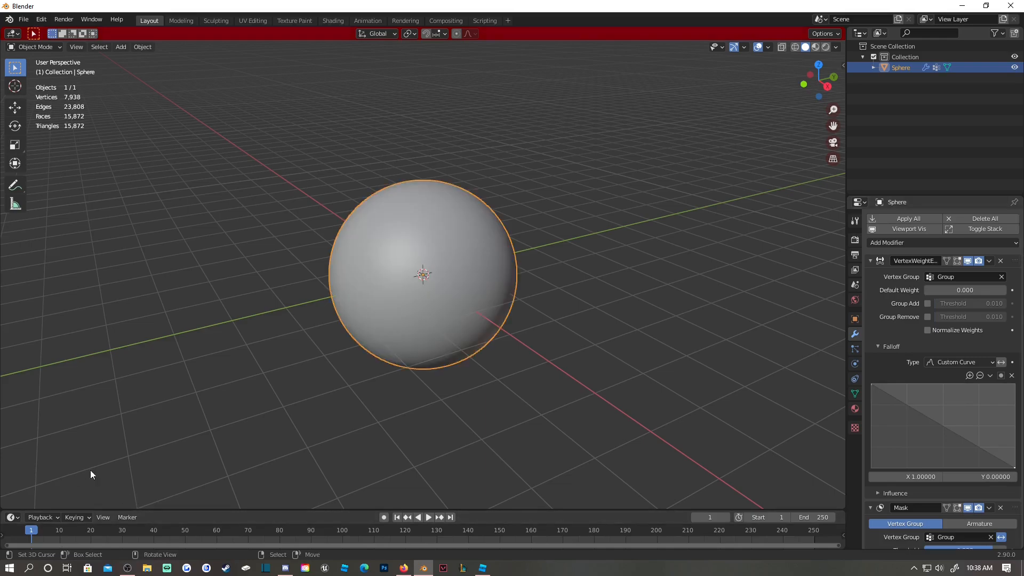
Create a new mask texture for the Vertex Weight Edit influence and set its type to Marble.
scroll(932, 369, down, 1)
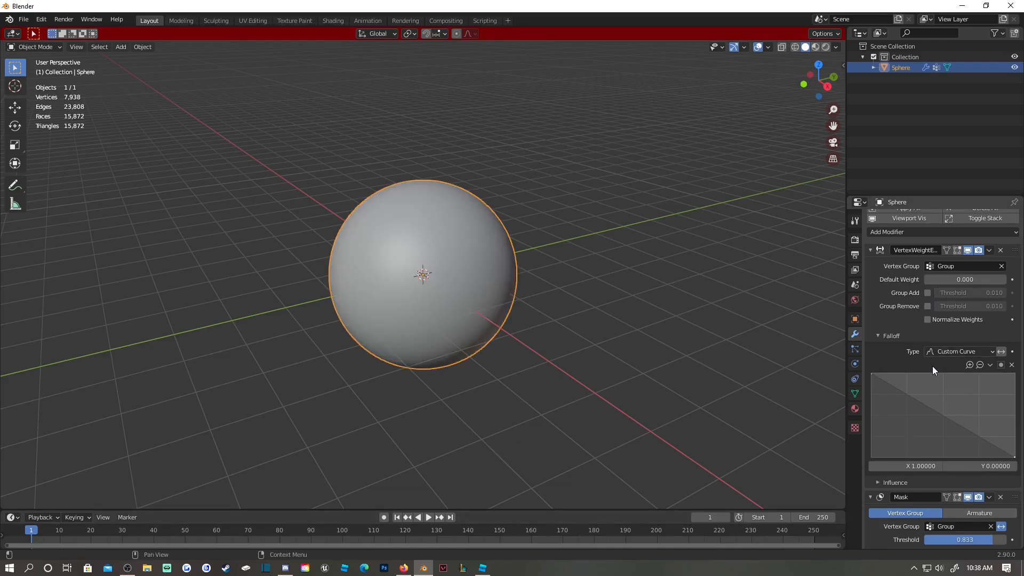
click(876, 479)
scroll(899, 414, down, 2)
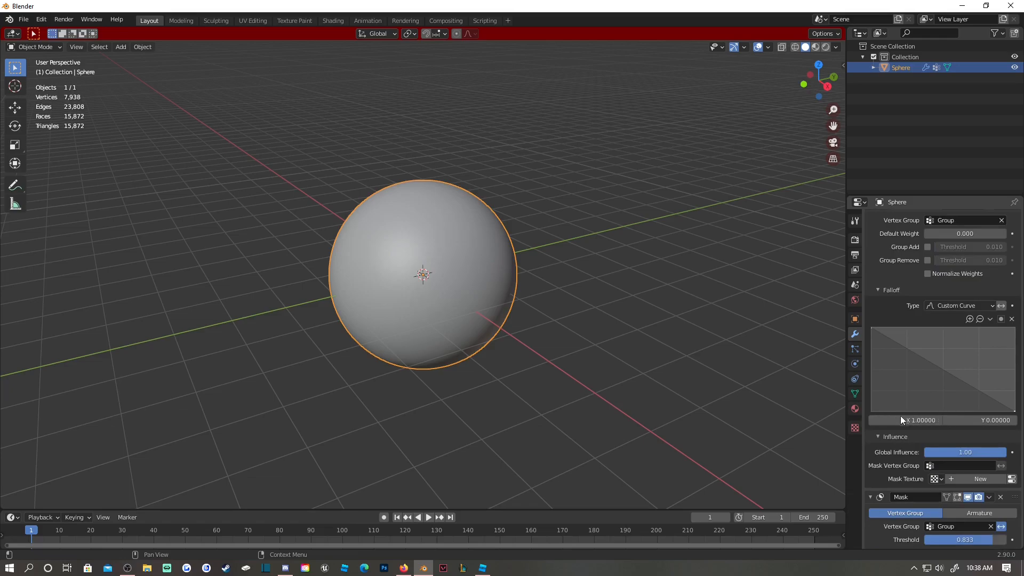
click(969, 478)
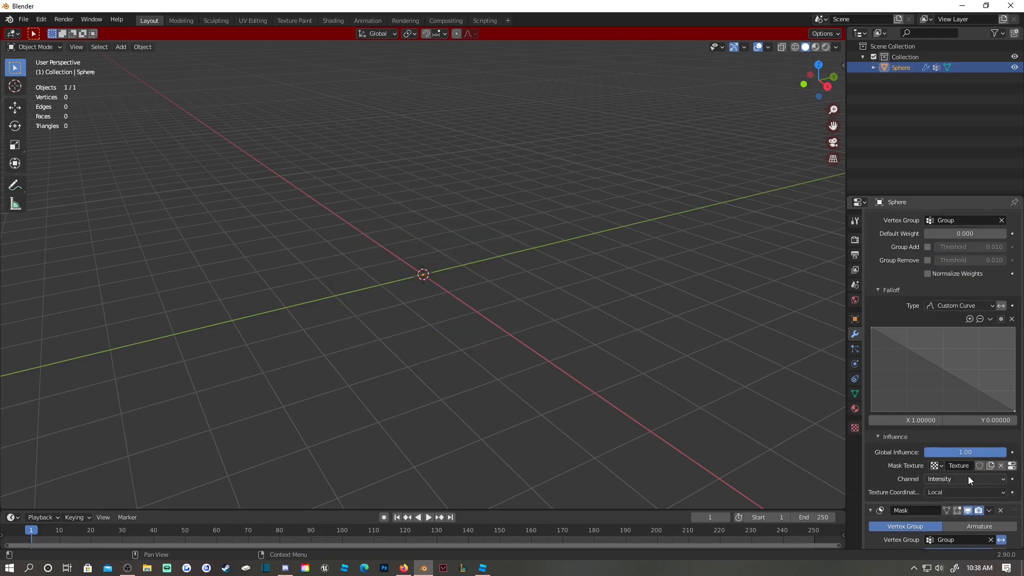
click(1011, 466)
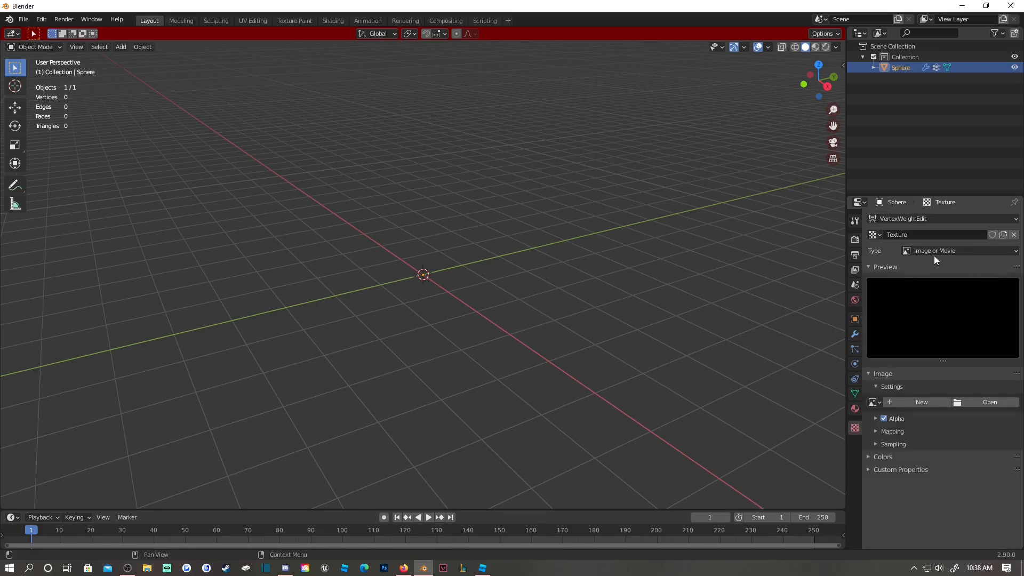
click(952, 252)
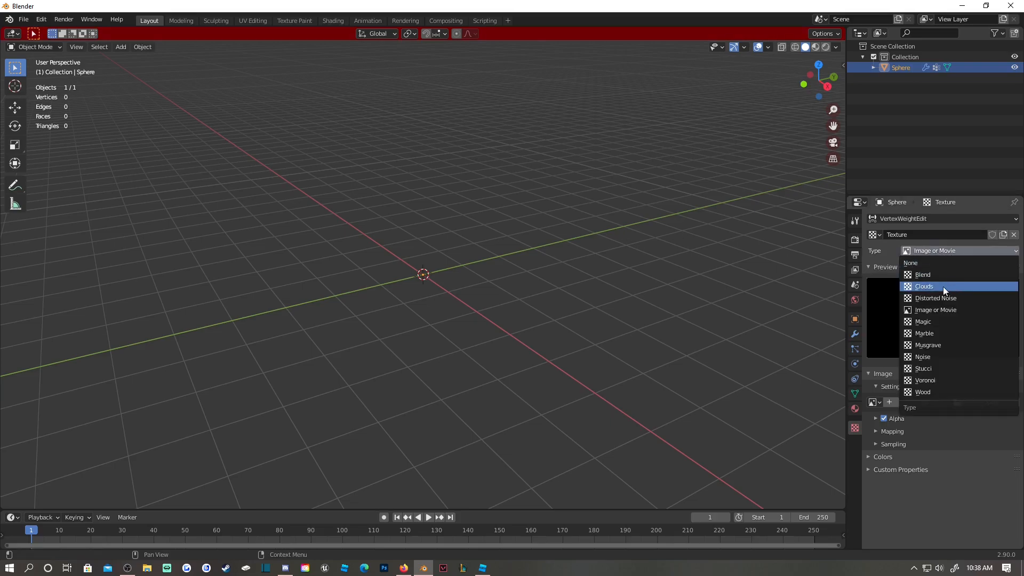
click(939, 333)
middle_drag(651, 256, 594, 198)
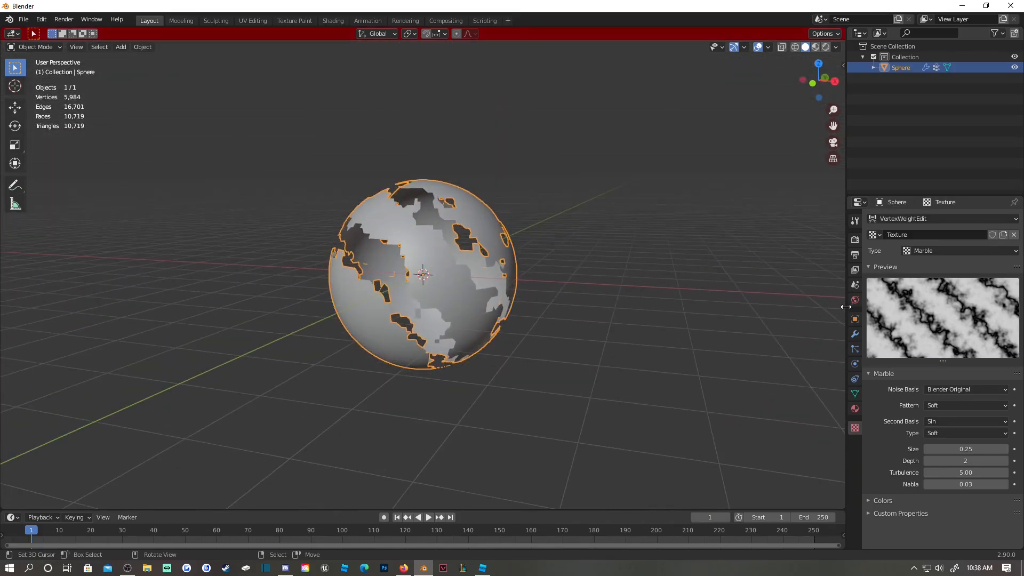
Collapse the Vertex Weight Edit modifier and leave only the Mask modifier's settings expanded.
click(855, 336)
scroll(938, 299, up, 3)
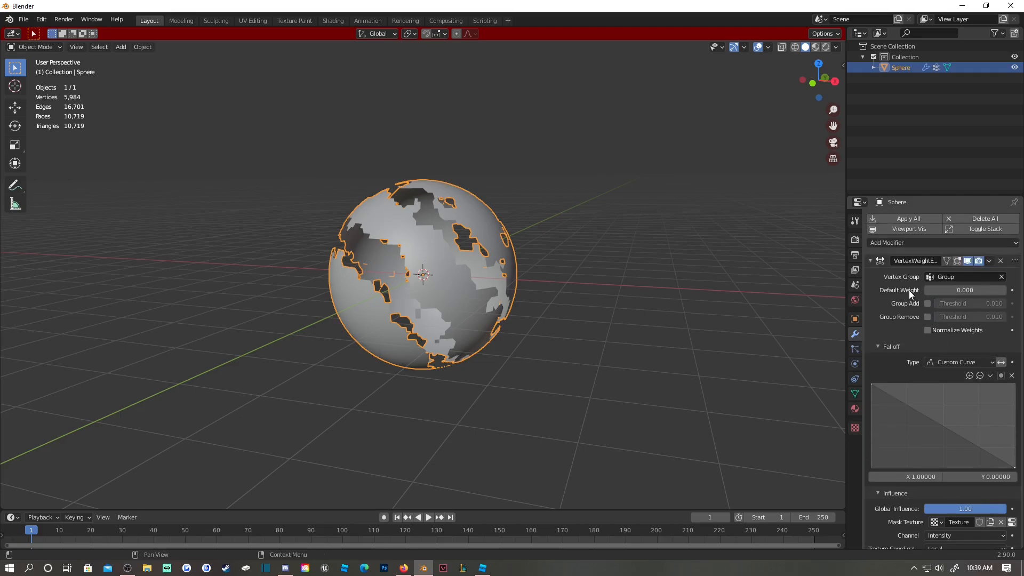
click(871, 260)
click(870, 275)
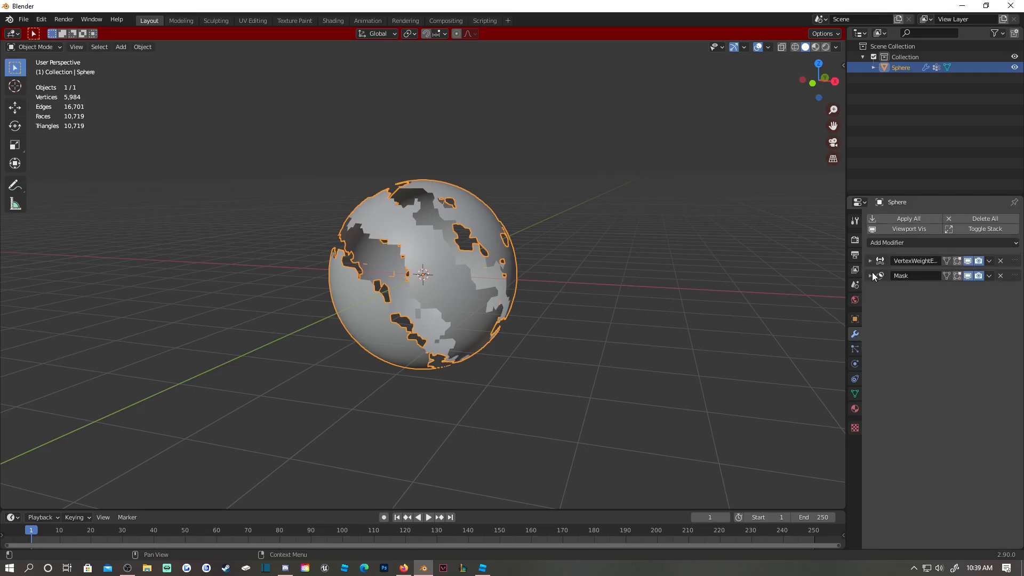
click(872, 277)
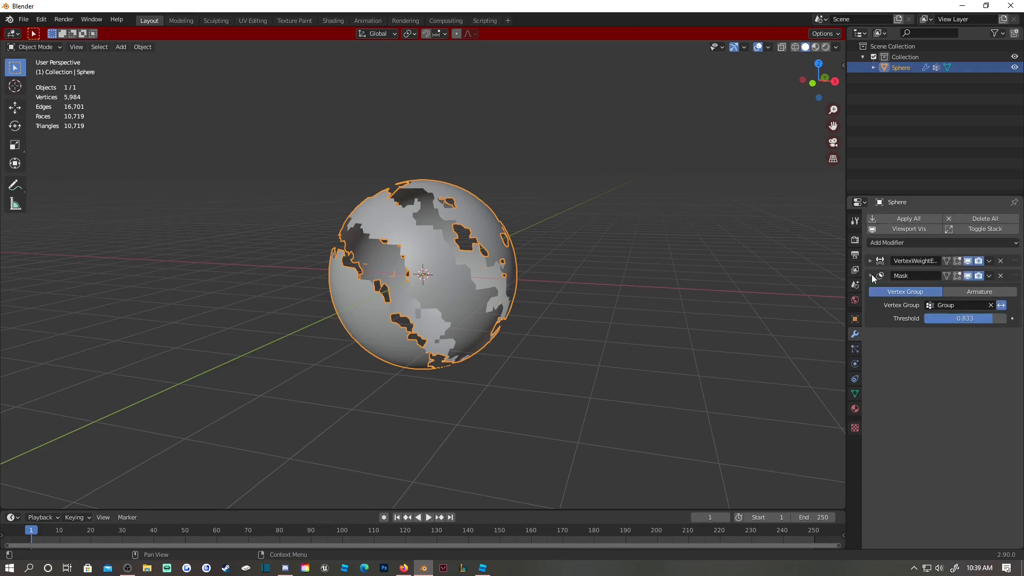
Add a Simple Deform modifier to the sphere and set its twist axis to Z.
click(940, 243)
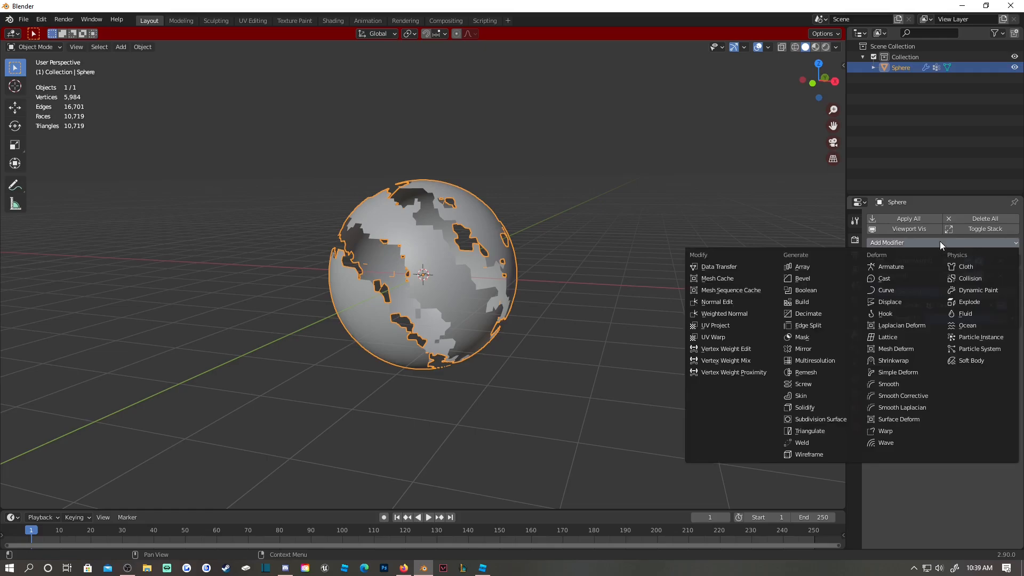
click(903, 372)
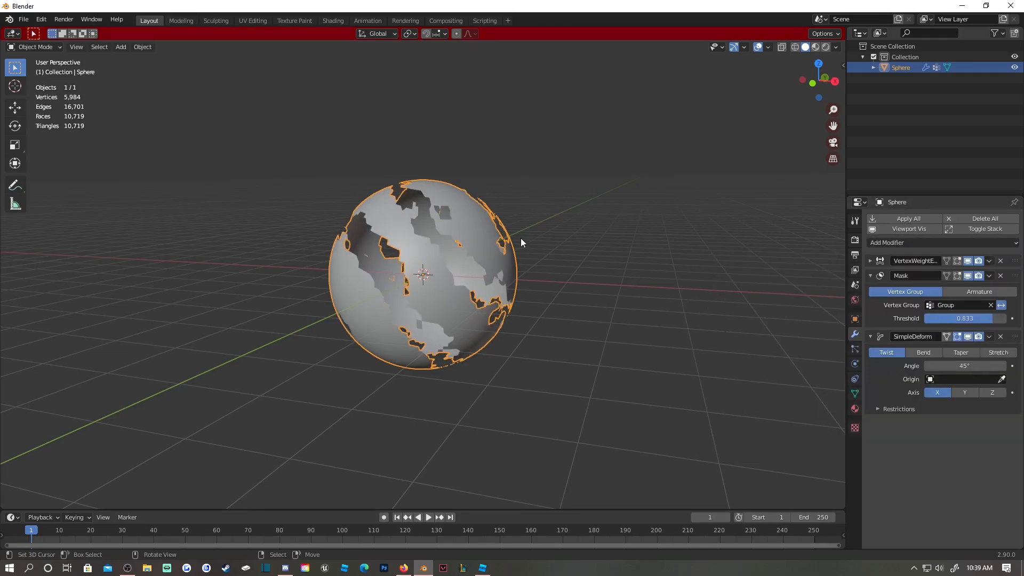
middle_drag(520, 238, 525, 258)
click(960, 393)
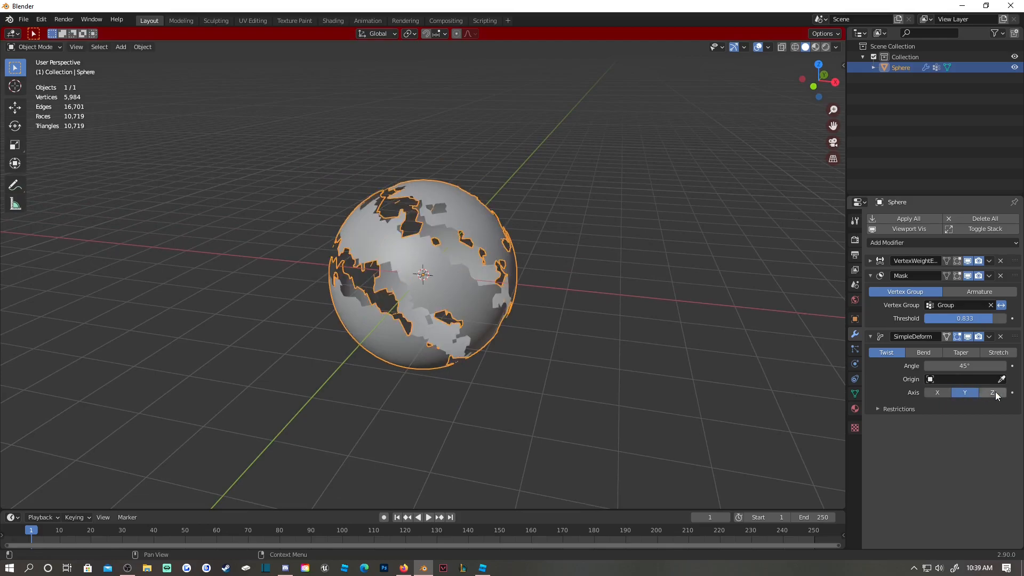
click(992, 393)
middle_drag(507, 256, 526, 244)
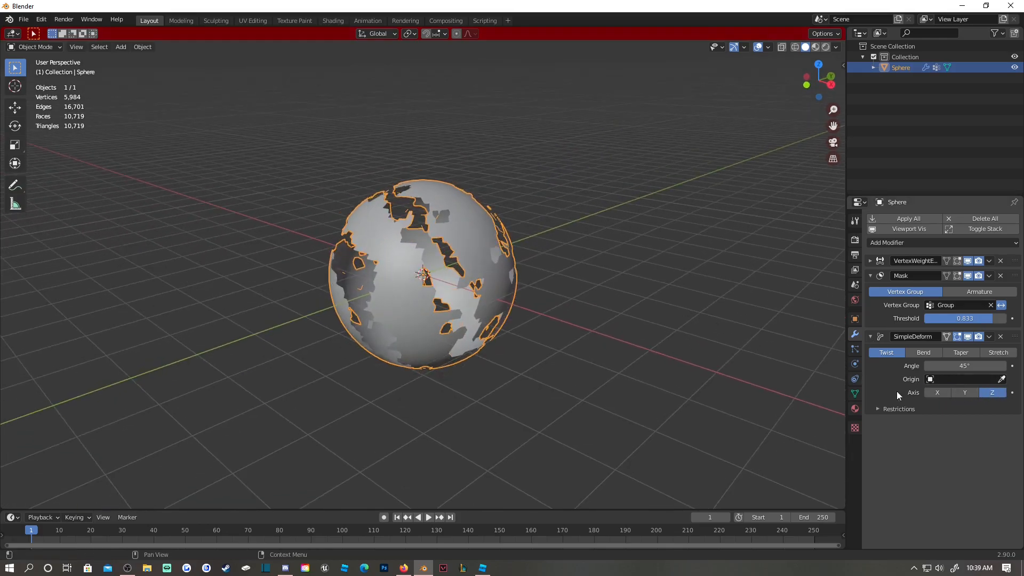
Set the Simple Deform twist angle to about -197°.
drag(953, 363, 878, 363)
middle_drag(469, 235, 404, 265)
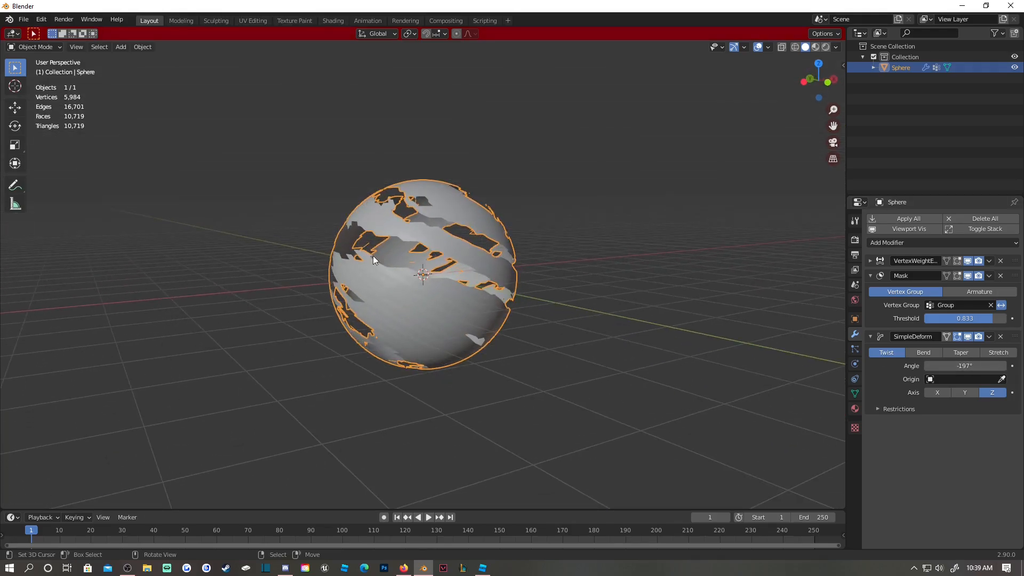
middle_drag(472, 257, 424, 260)
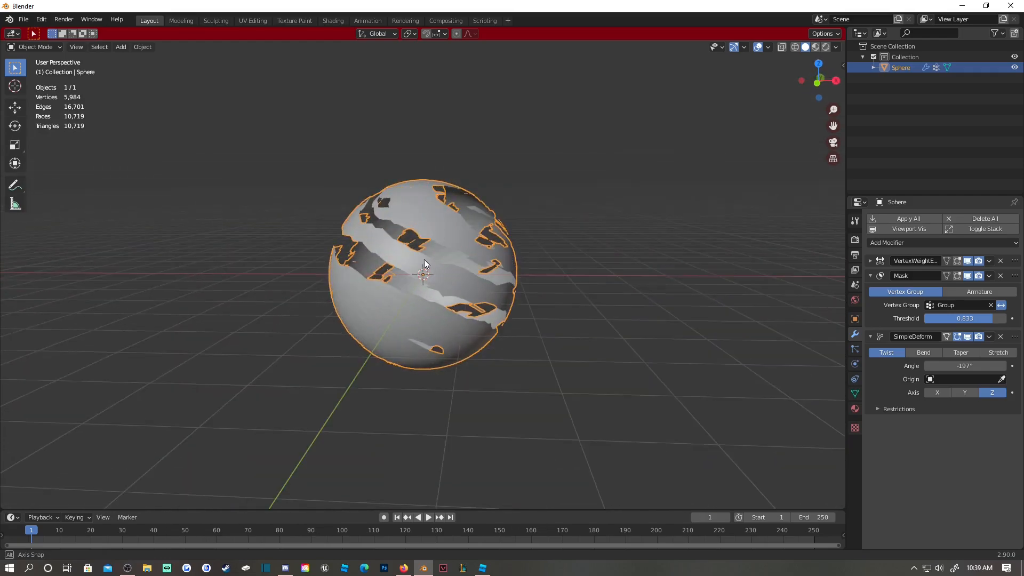
Add a Smooth modifier to the sphere and set its repeat count to 20.
click(921, 244)
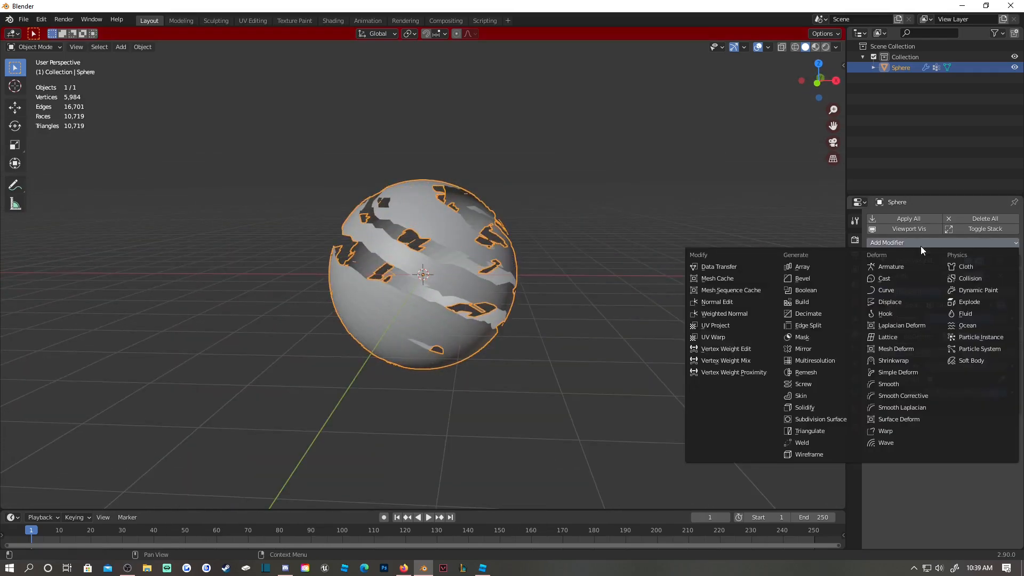
click(902, 382)
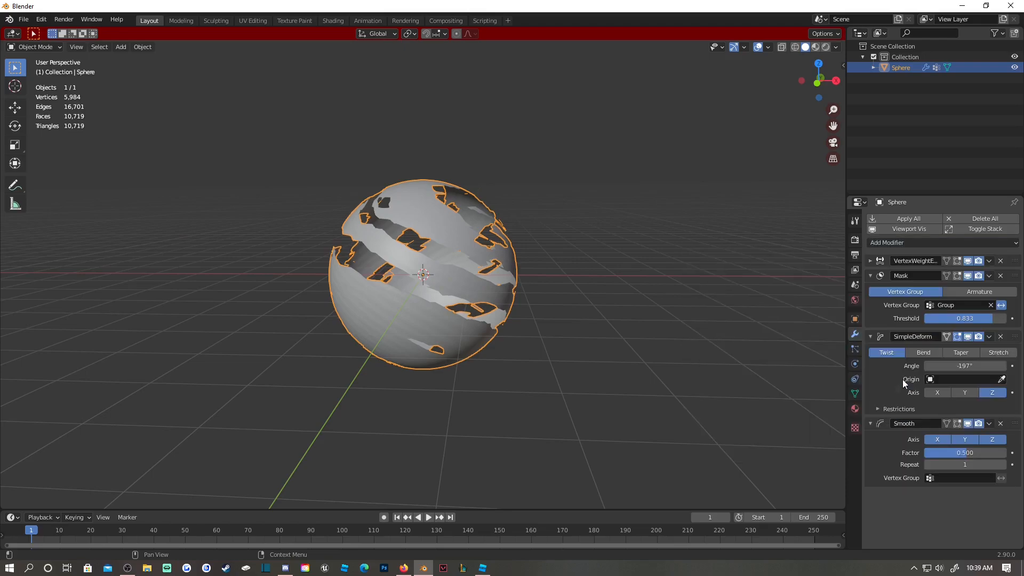
click(973, 464)
key(Return)
middle_drag(494, 187, 560, 210)
scroll(454, 228, up, 3)
scroll(552, 206, down, 2)
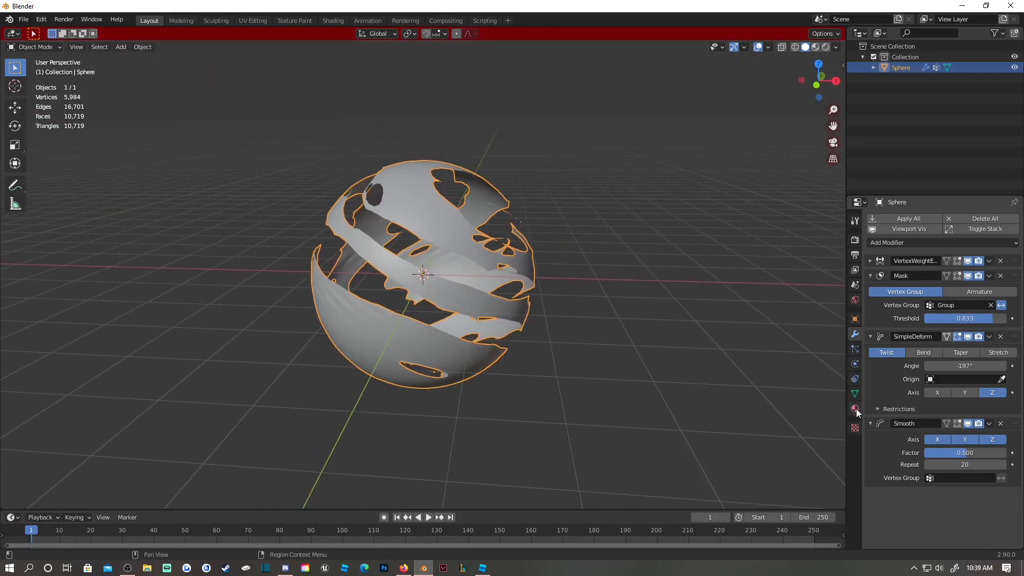
Lower the Mask threshold to about 0.769 and open the settings of the Vertex Weight Edit's mask texture.
mouse_move(996, 320)
mouse_down()
mouse_move(976, 320)
mouse_move(1002, 319)
mouse_move(985, 315)
mouse_up()
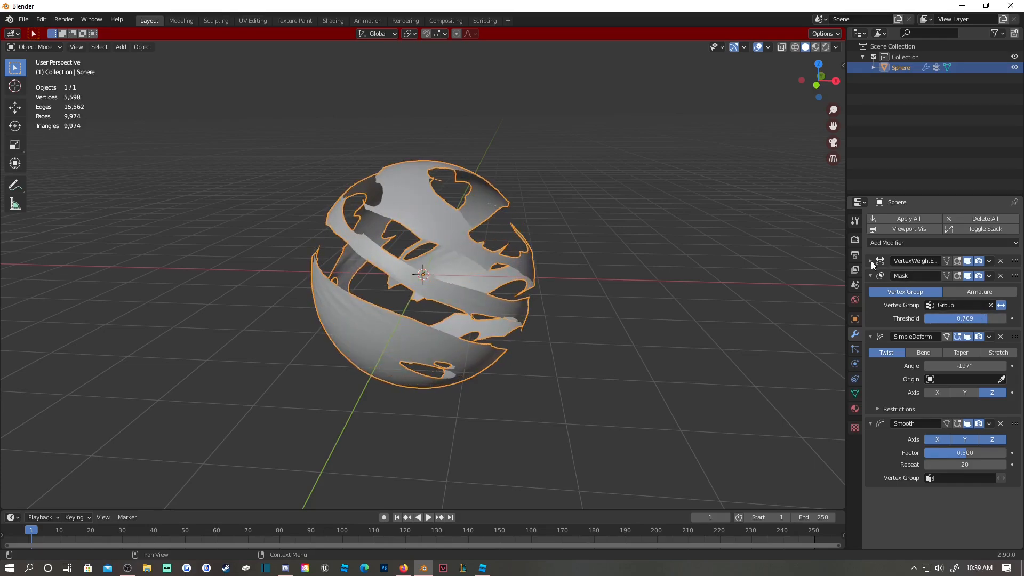
click(871, 261)
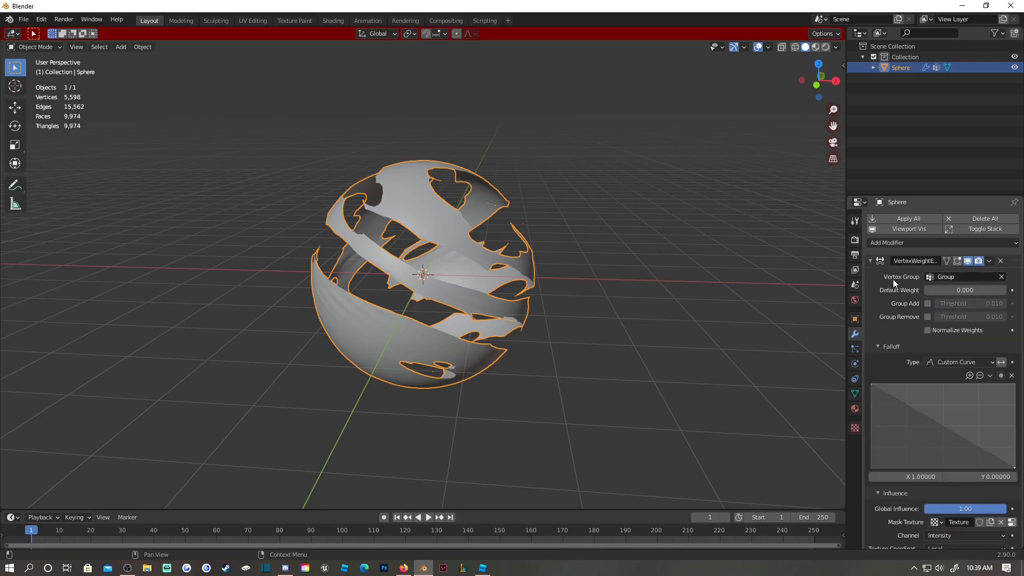
scroll(954, 382, down, 10)
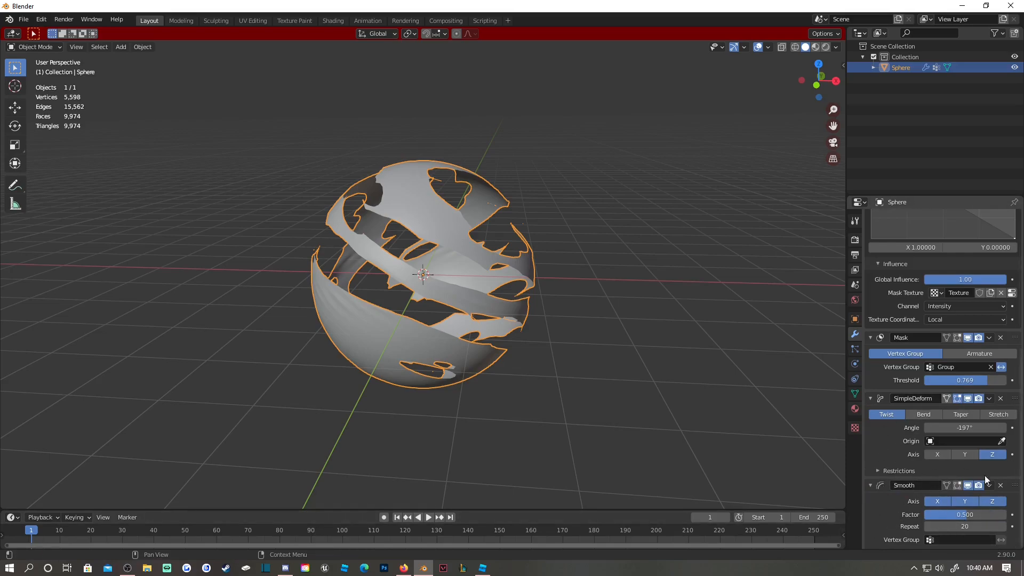
click(1011, 293)
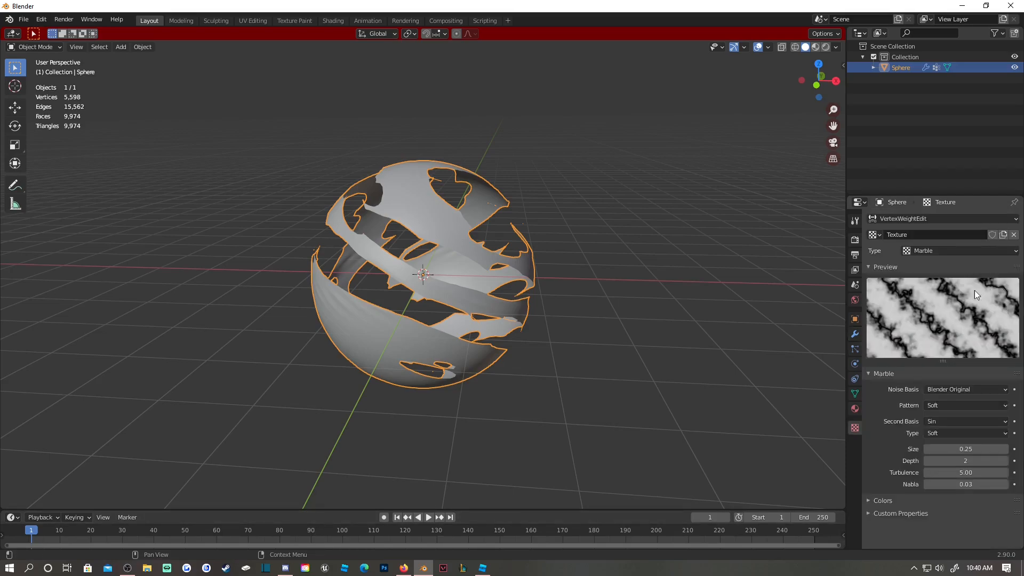
Try the Original Perlin and Voronoi F2 noise bases on the Marble texture and settle on Voronoi F1.
click(961, 386)
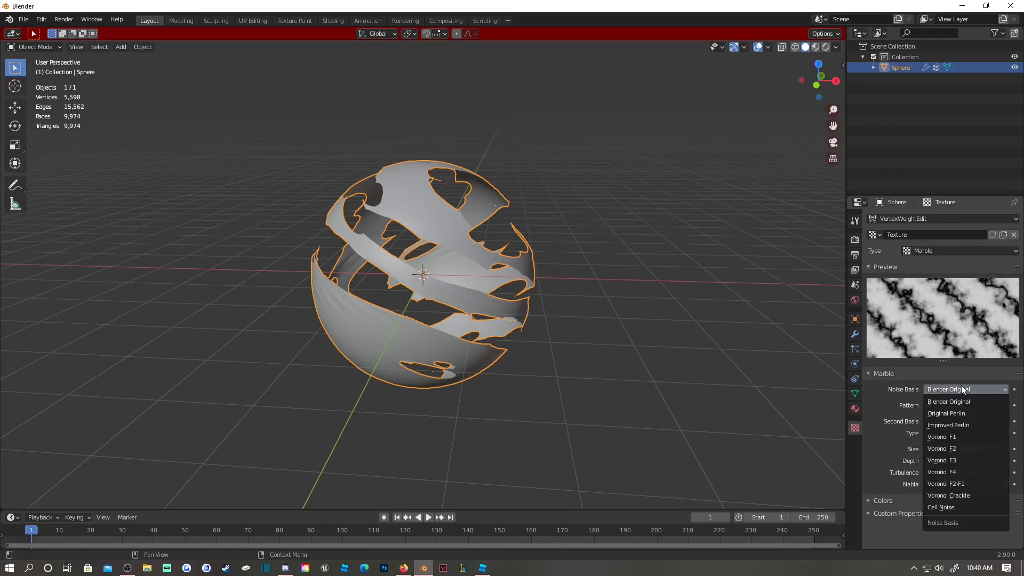
click(954, 412)
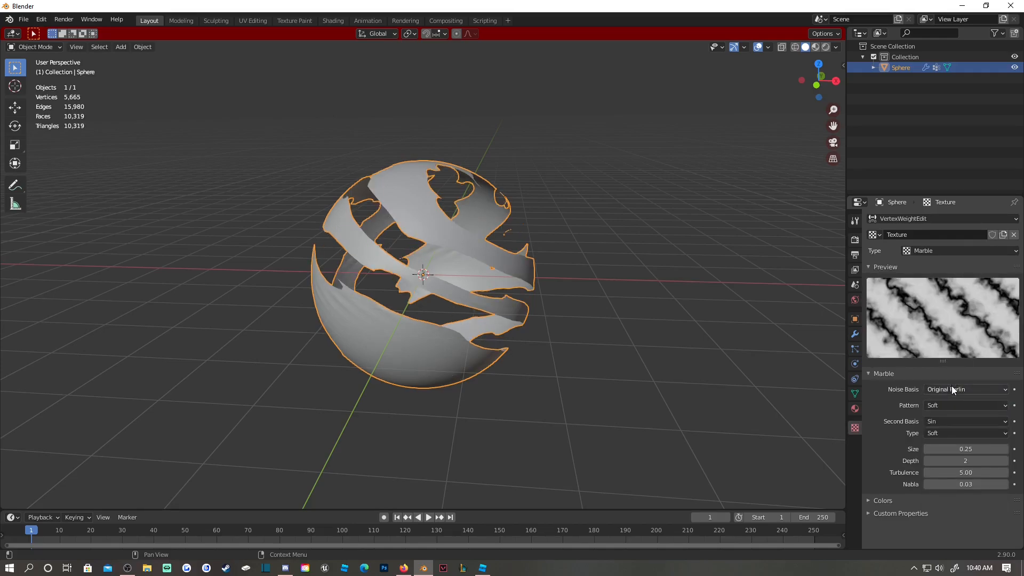
click(951, 386)
click(953, 438)
click(973, 390)
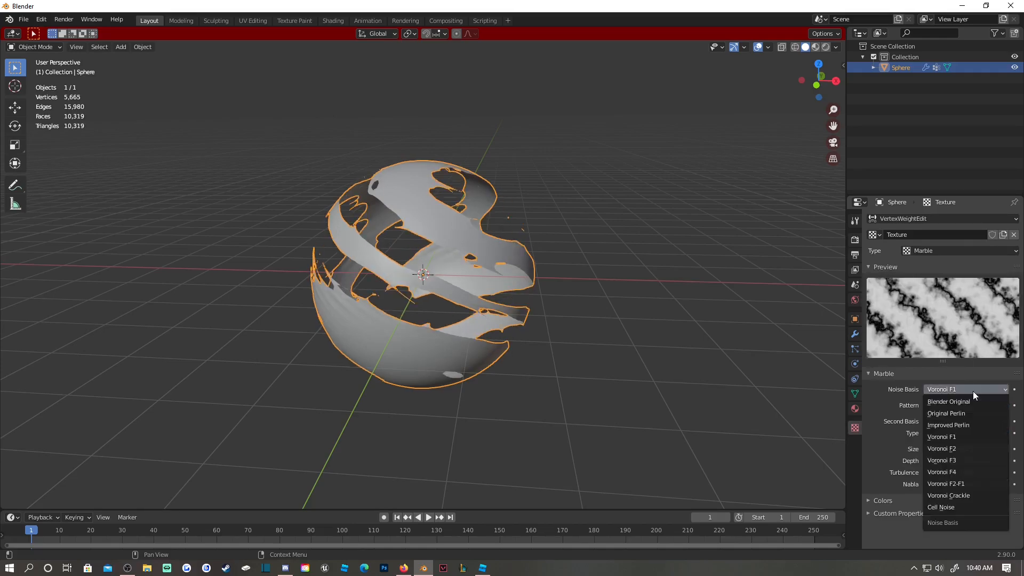
click(961, 449)
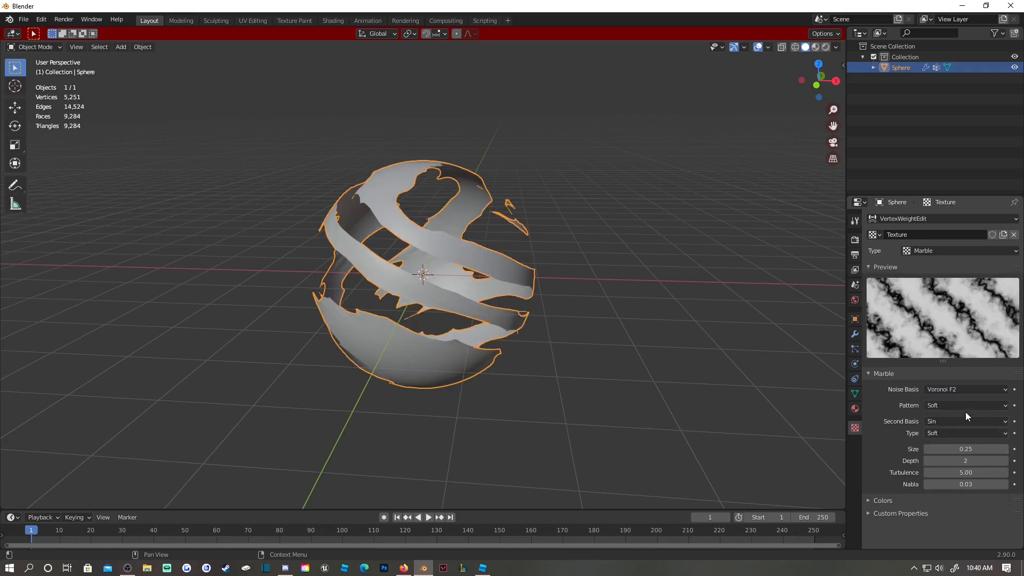
click(965, 389)
click(976, 438)
Try a Marble texture size of 2.00 and other sizes, settling on 1.00.
drag(965, 450, 1021, 449)
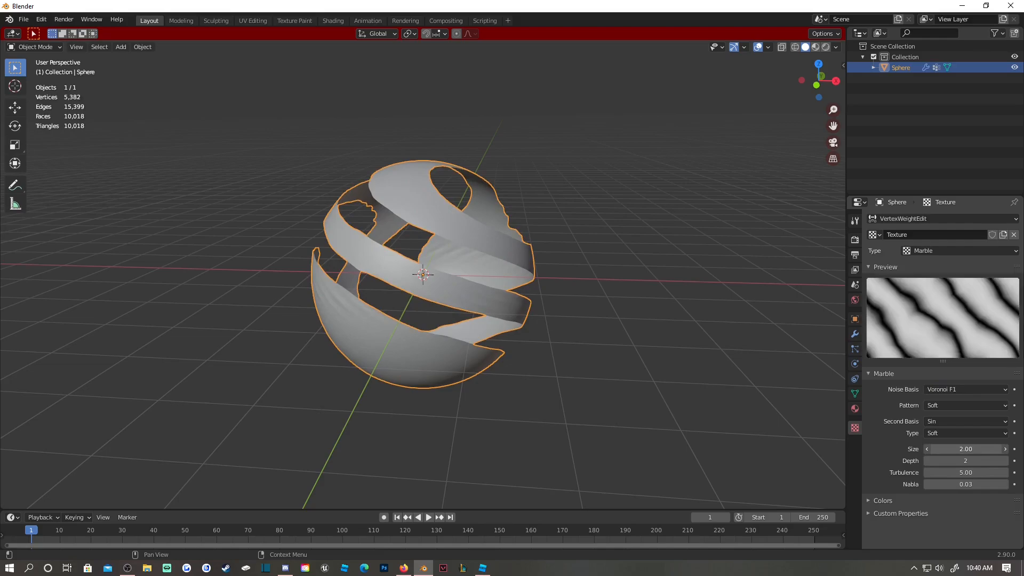
middle_drag(449, 236, 388, 218)
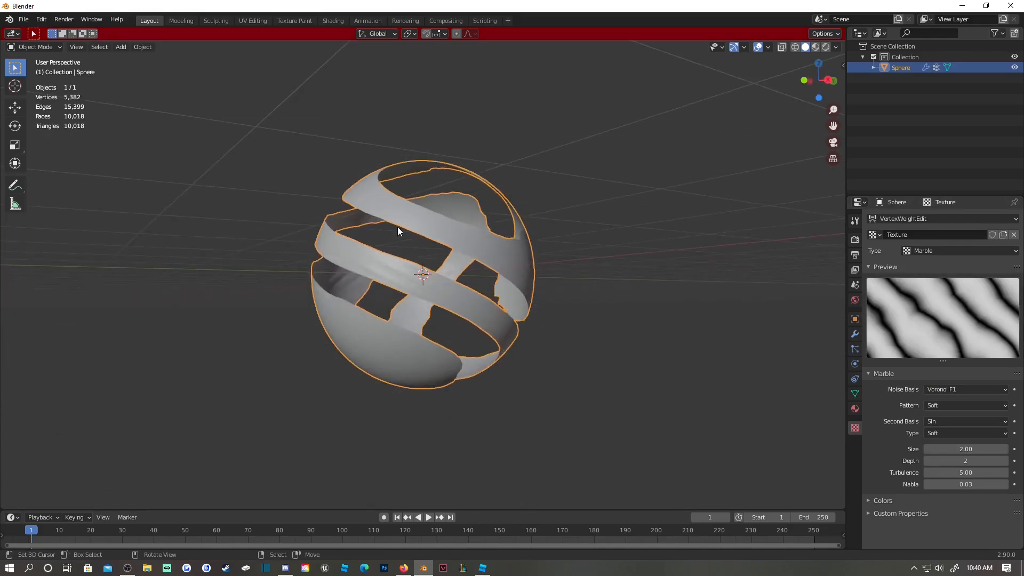
middle_drag(362, 252, 464, 270)
drag(980, 450, 931, 449)
middle_drag(703, 329, 613, 299)
middle_drag(459, 241, 501, 267)
drag(981, 449, 997, 449)
click(968, 449)
text(1)
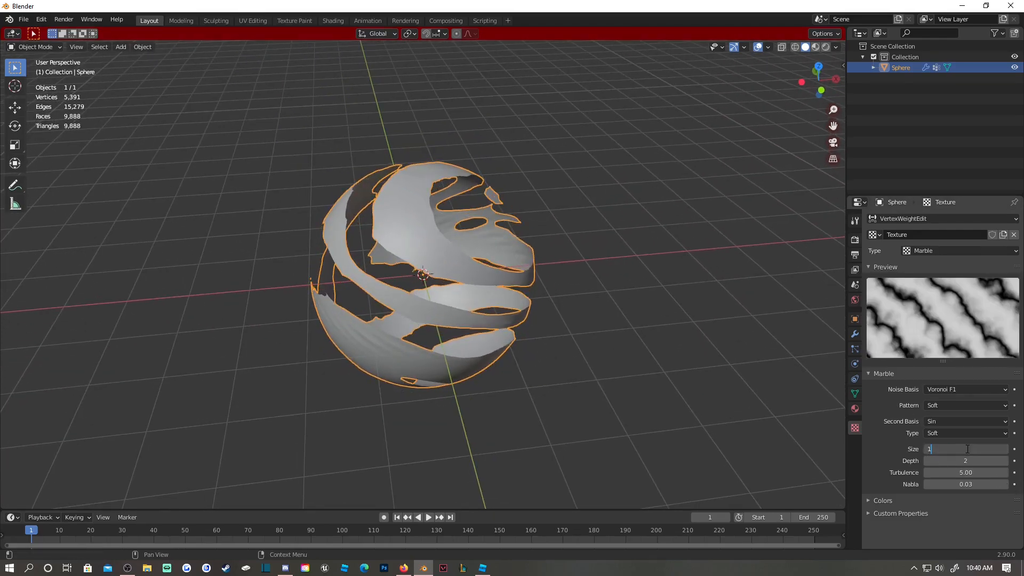
key(Return)
middle_drag(536, 299, 497, 254)
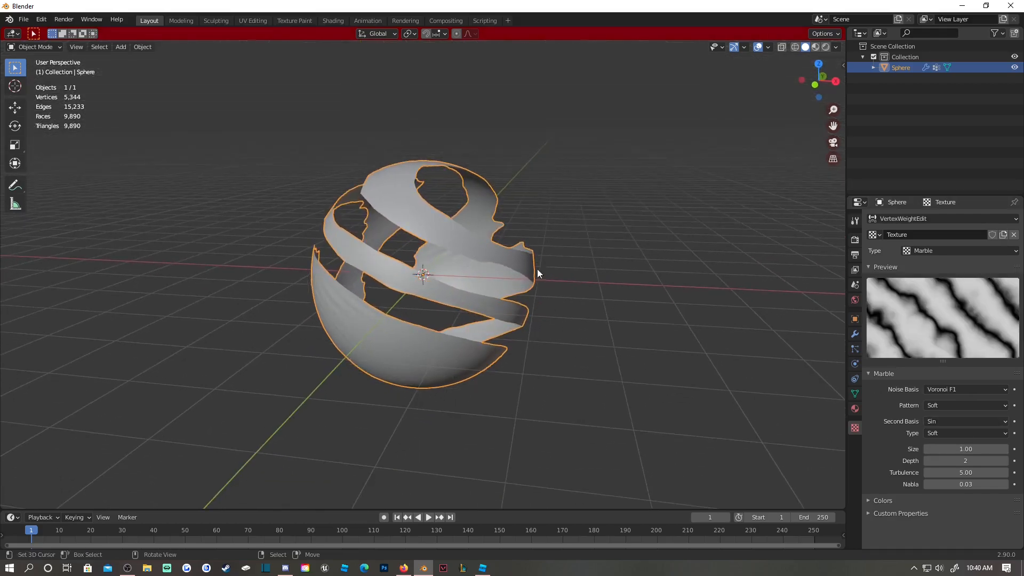
Raise the Marble texture's turbulence to about 14.70 and reduce its Nabla to 0.00.
drag(983, 472, 1012, 472)
mouse_move(624, 267)
middle_down()
mouse_move(536, 287)
mouse_move(665, 288)
mouse_move(670, 270)
mouse_move(731, 247)
mouse_move(667, 263)
mouse_move(647, 238)
mouse_move(707, 223)
mouse_move(5, 254)
mouse_move(114, 285)
mouse_move(46, 256)
mouse_move(800, 255)
mouse_move(609, 262)
middle_up()
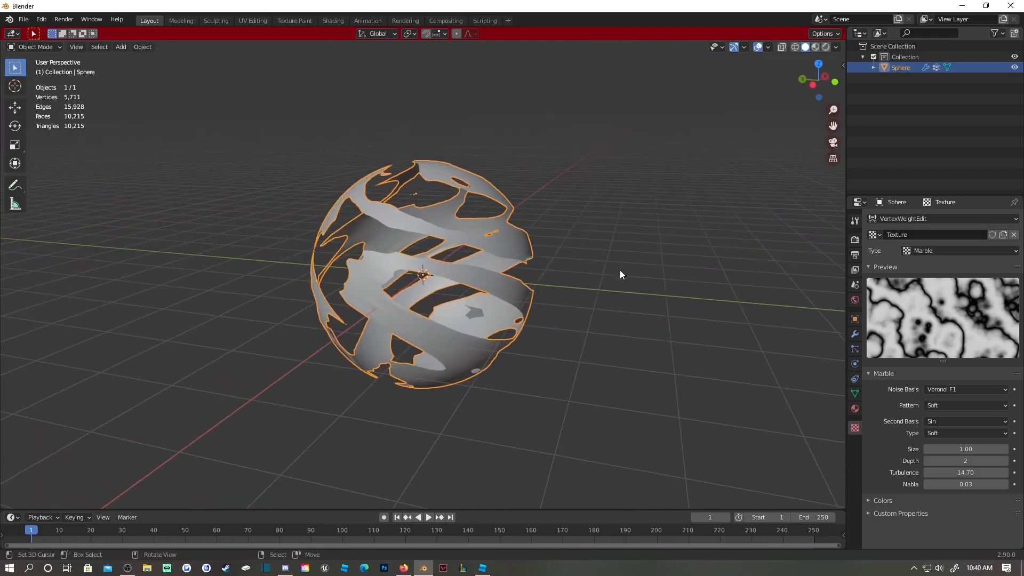
drag(976, 486, 954, 485)
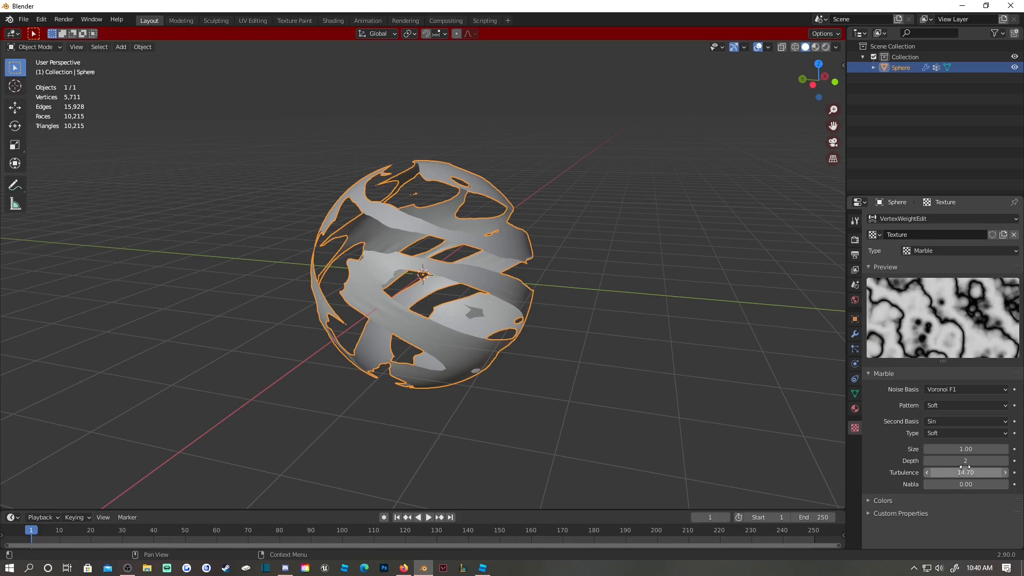
mouse_move(990, 460)
mouse_down()
mouse_move(1011, 461)
mouse_move(993, 460)
mouse_up()
middle_drag(531, 212, 640, 176)
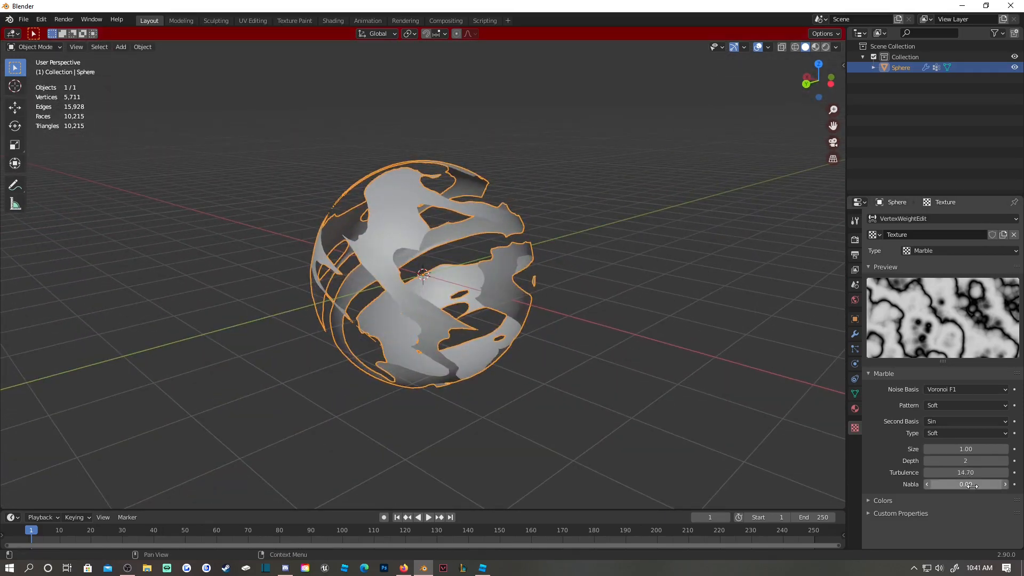
middle_drag(582, 269, 593, 267)
middle_drag(506, 293, 474, 247)
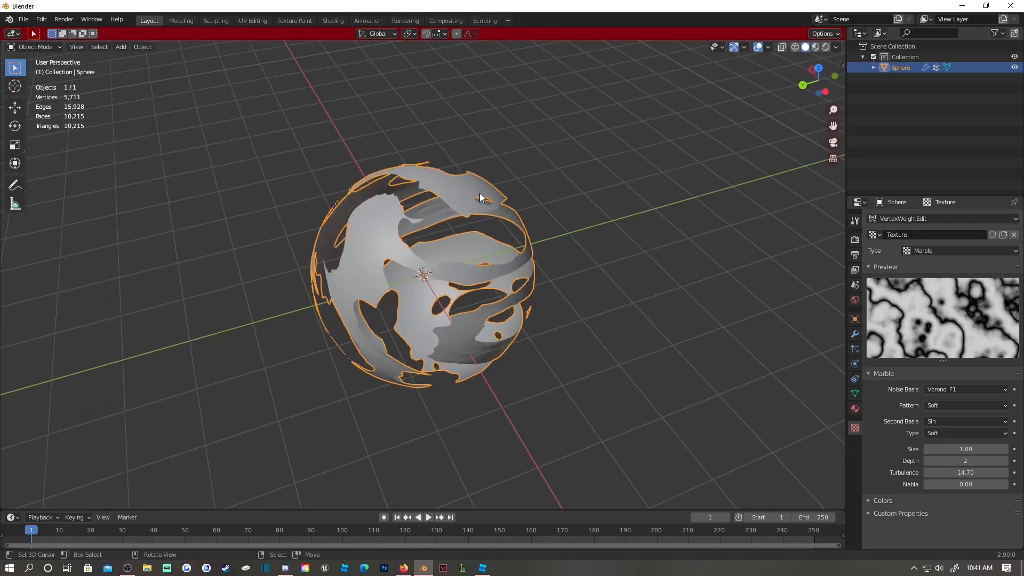
middle_drag(481, 184, 448, 191)
Duplicate the cut-out sphere in place and move the original along the Y axis until the two stand apart.
scroll(479, 180, down, 3)
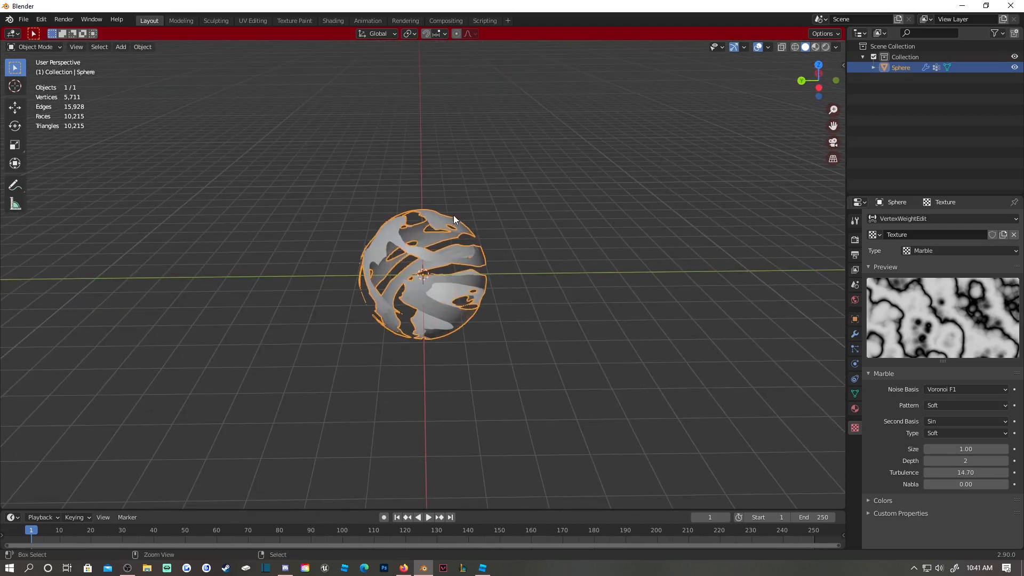
key(ctrl+c)
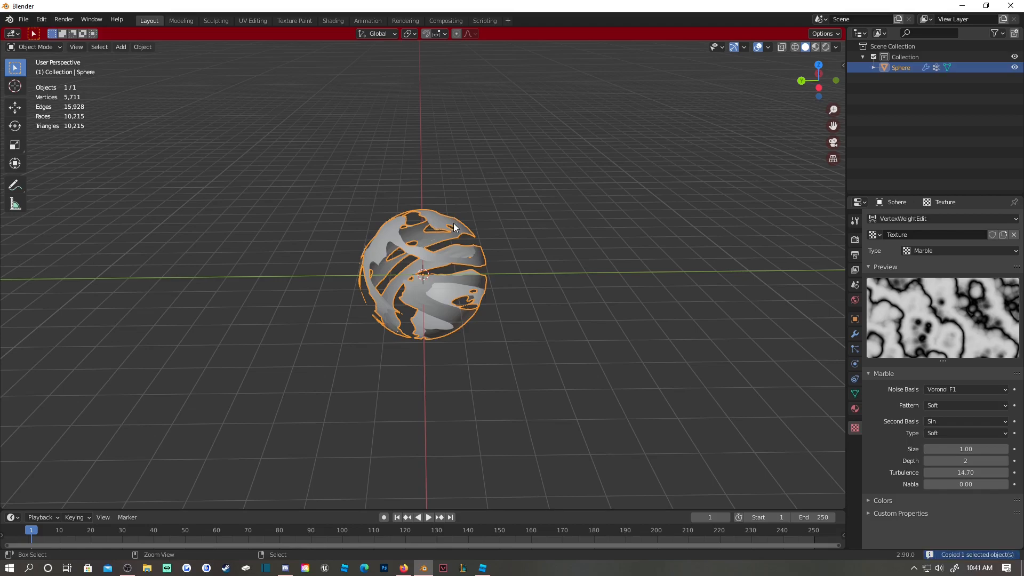
key(ctrl+v)
click(15, 107)
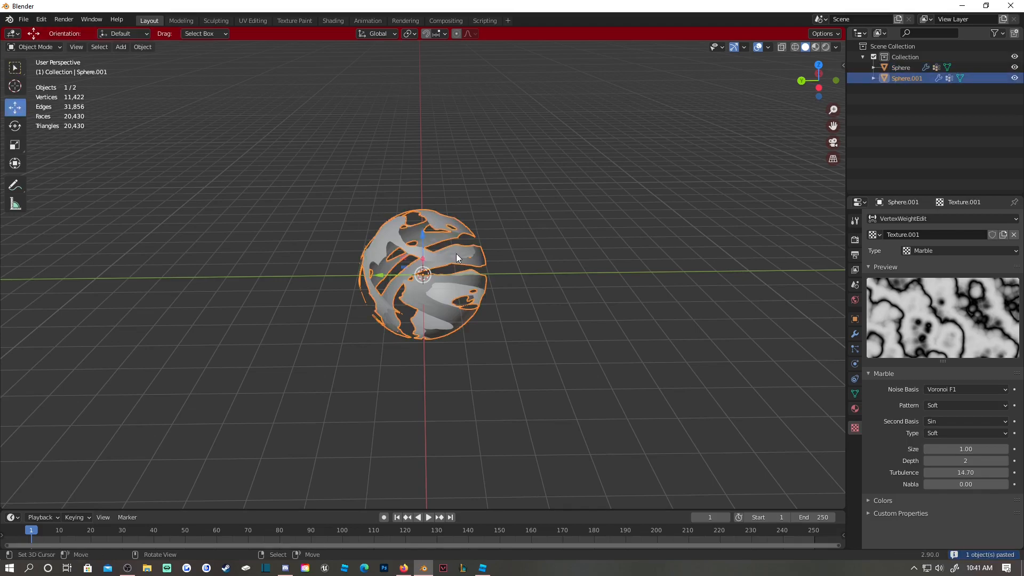
click(439, 216)
drag(403, 275, 229, 275)
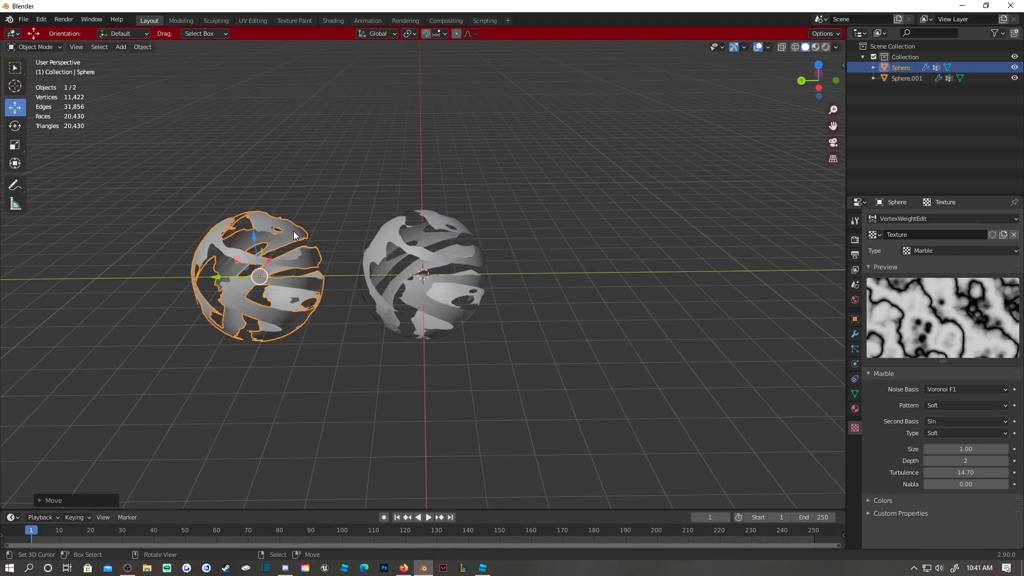
click(463, 237)
click(284, 219)
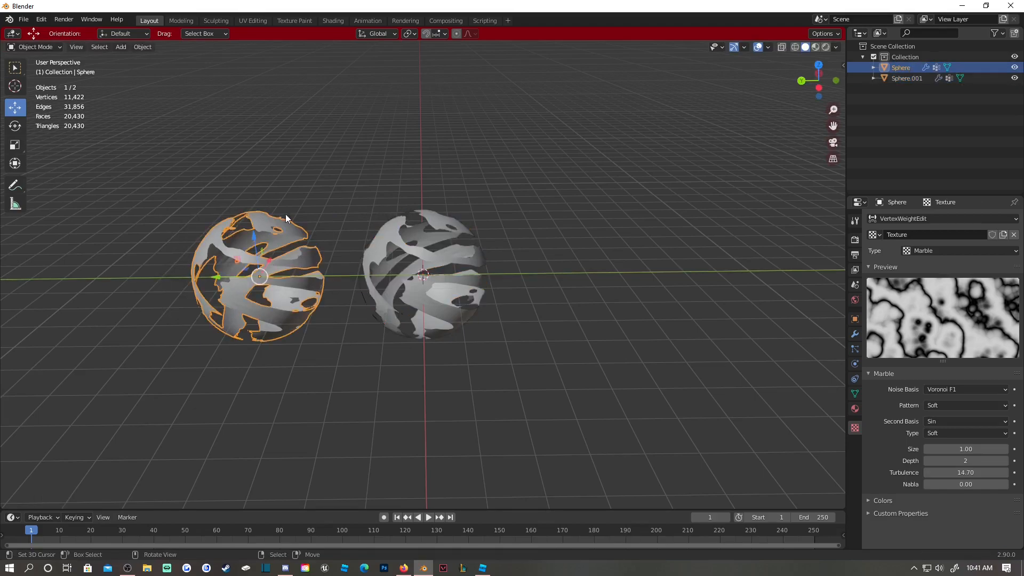
Remove the Vertex Weight Edit, Mask, Simple Deform and Smooth modifiers from the duplicate sphere at the origin.
click(454, 232)
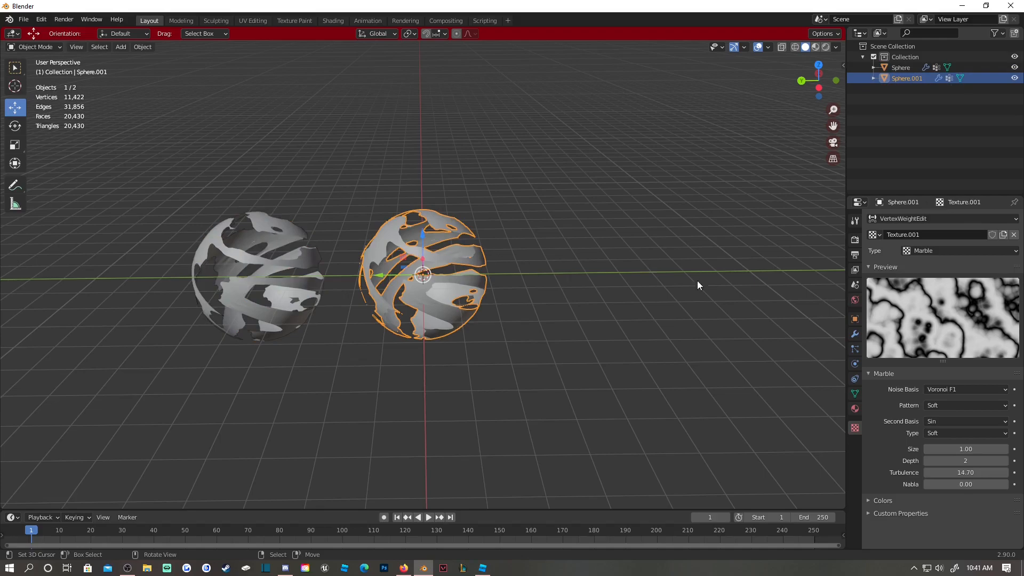
click(855, 333)
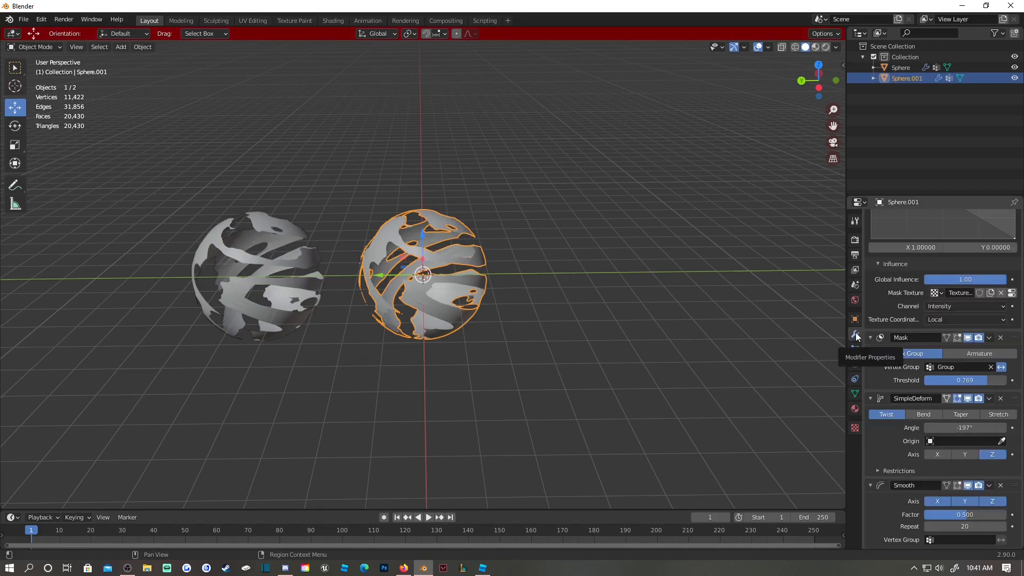
scroll(1003, 277, up, 8)
scroll(1016, 263, up, 2)
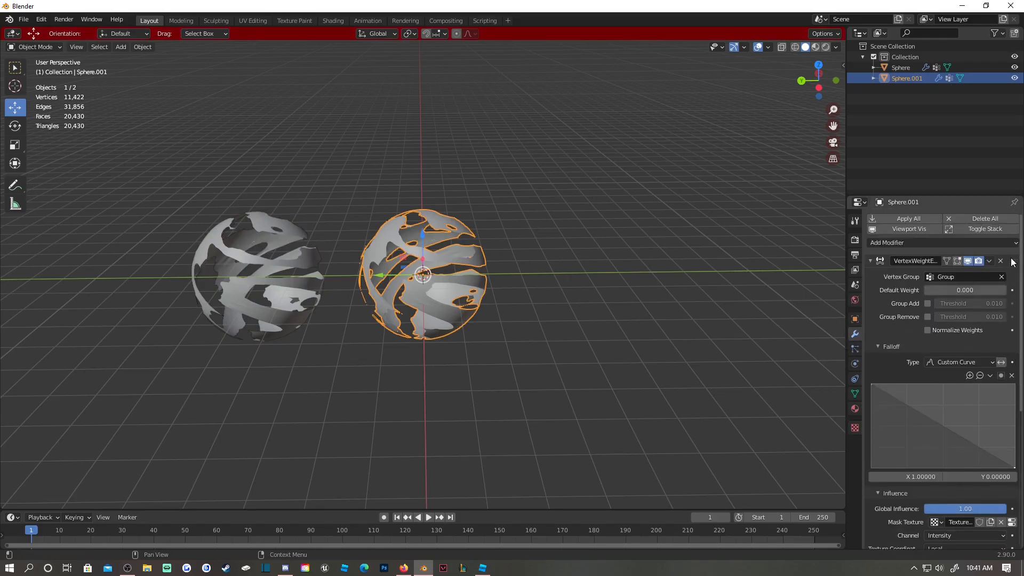
click(1001, 261)
click(1001, 261)
click(1000, 261)
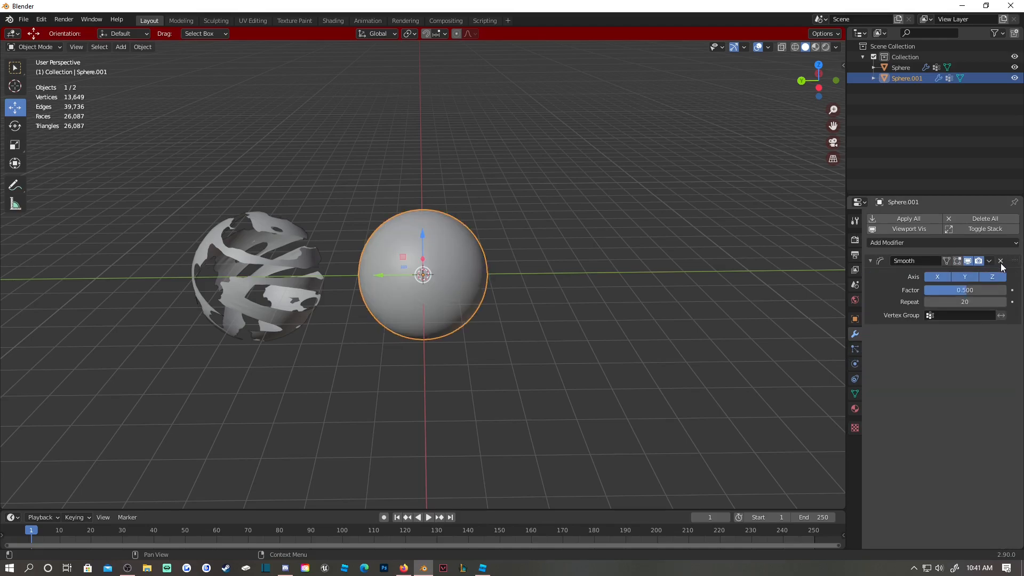
click(1001, 261)
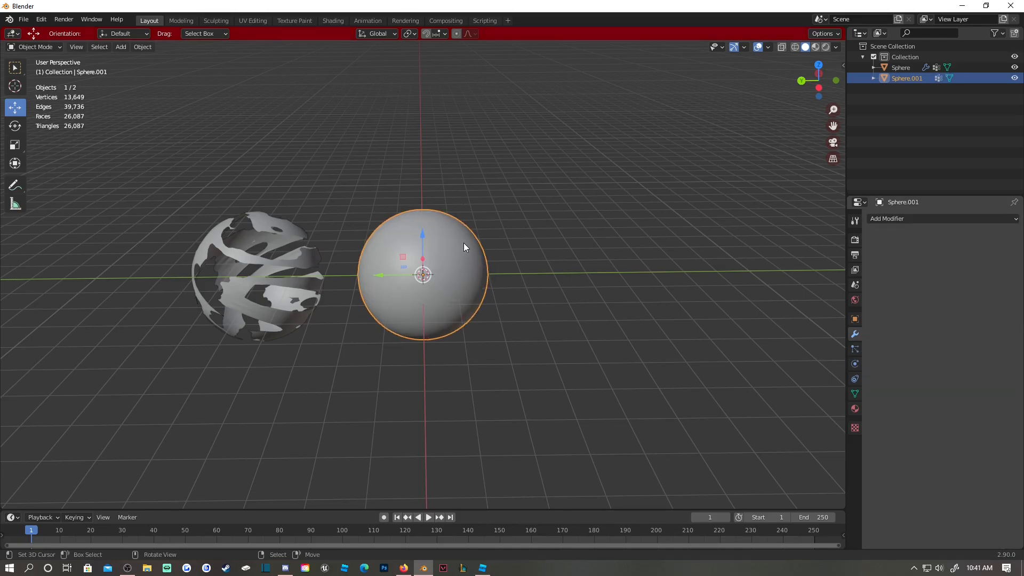
Duplicate the plain sphere at the origin and move the copy along the Y axis, away from the cut-out sphere.
key(ctrl+c)
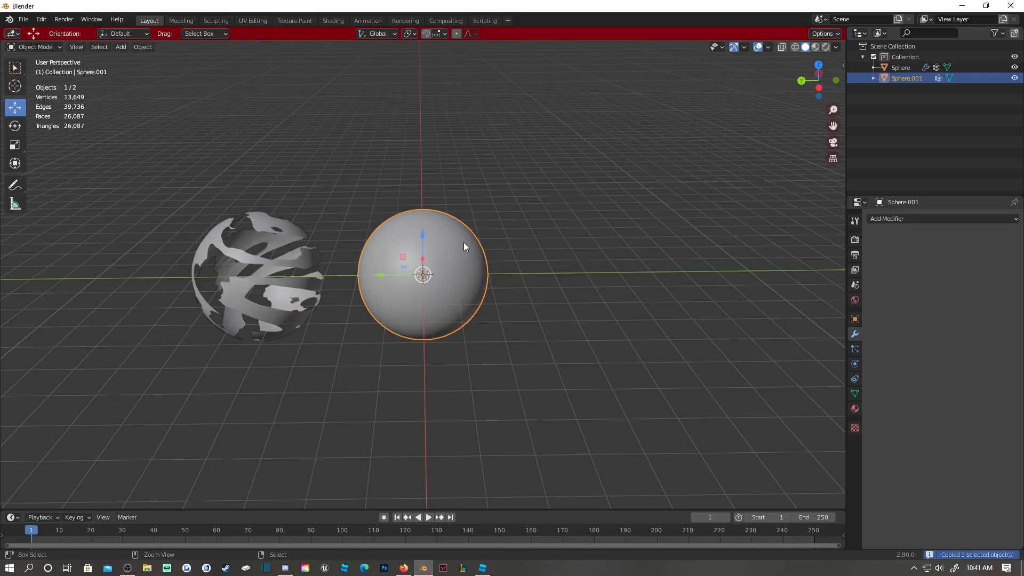
key(ctrl+v)
key(g)
key(y)
click(543, 291)
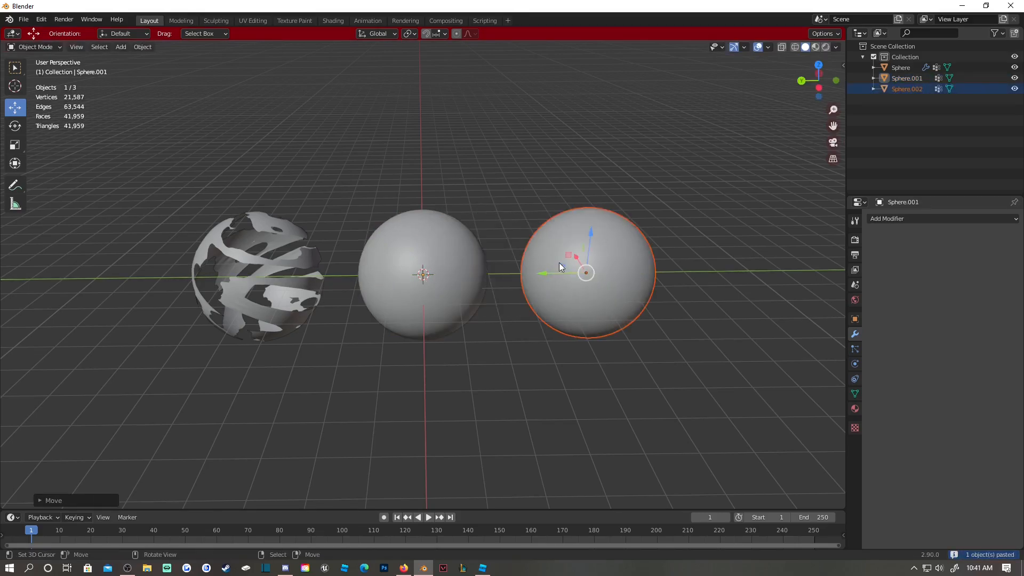
Check the plain sphere's mesh density in Edit Mode and compare it with the other spheres in the row.
click(469, 225)
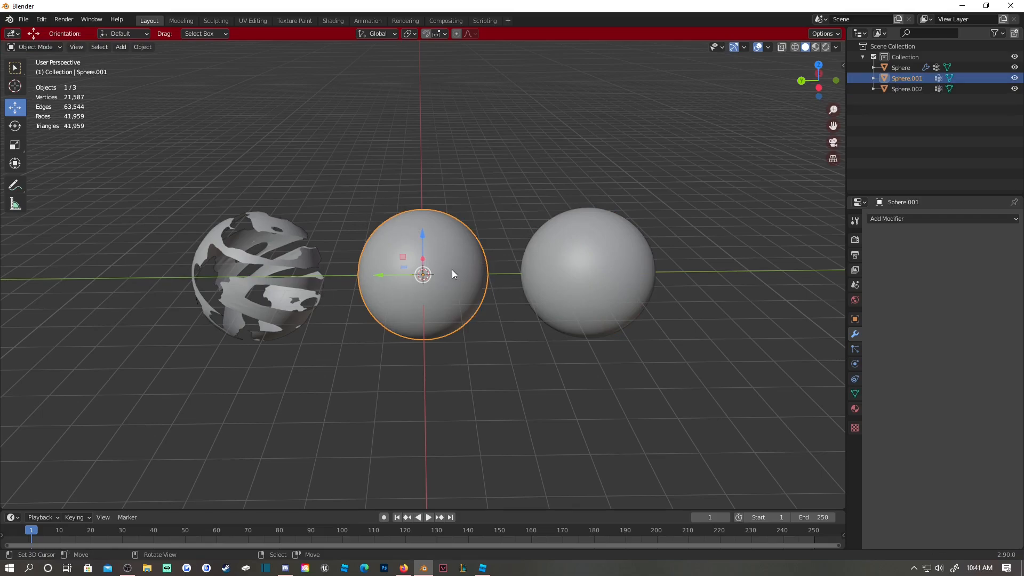
key(Tab)
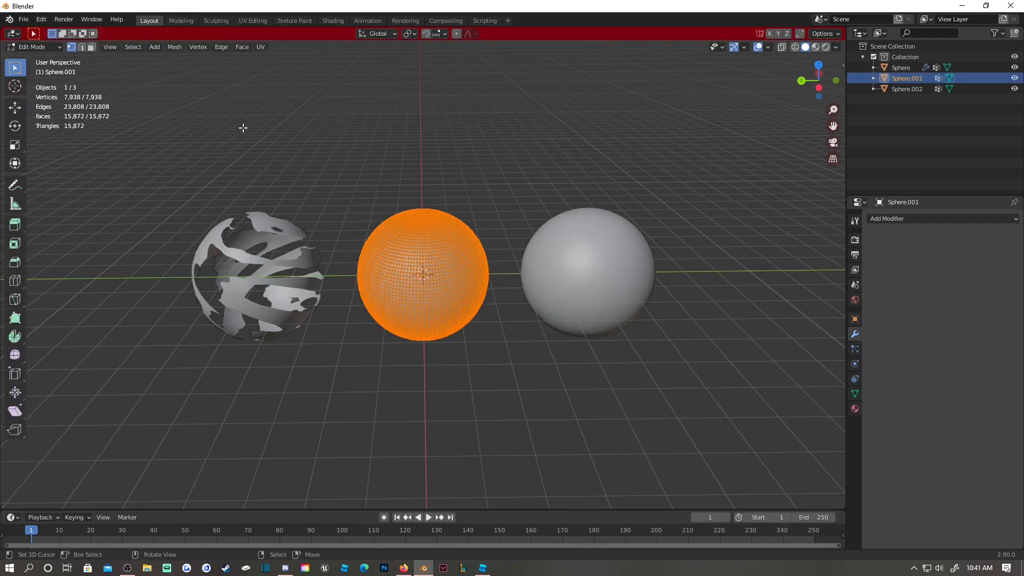
key(Tab)
click(247, 216)
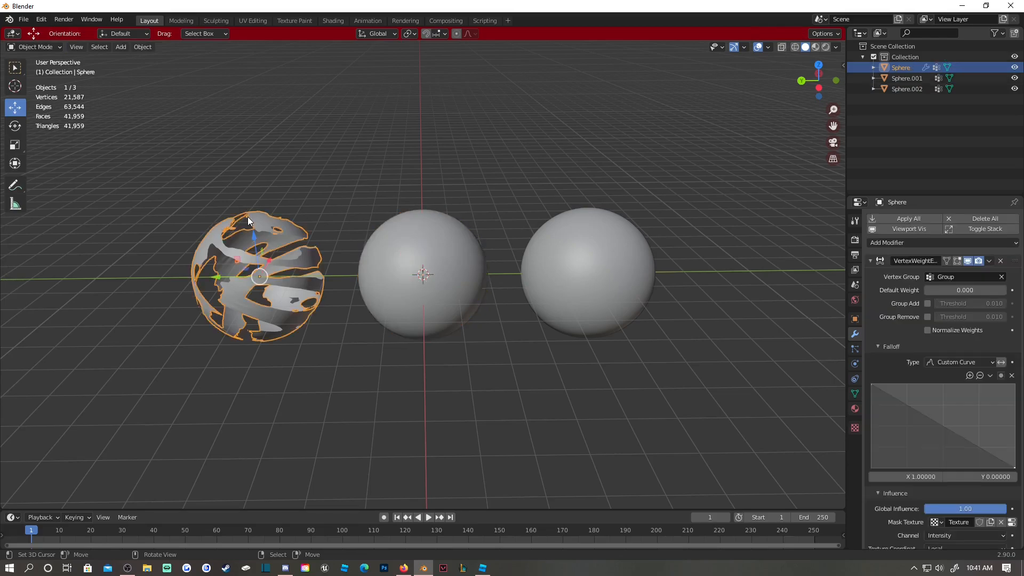
click(428, 247)
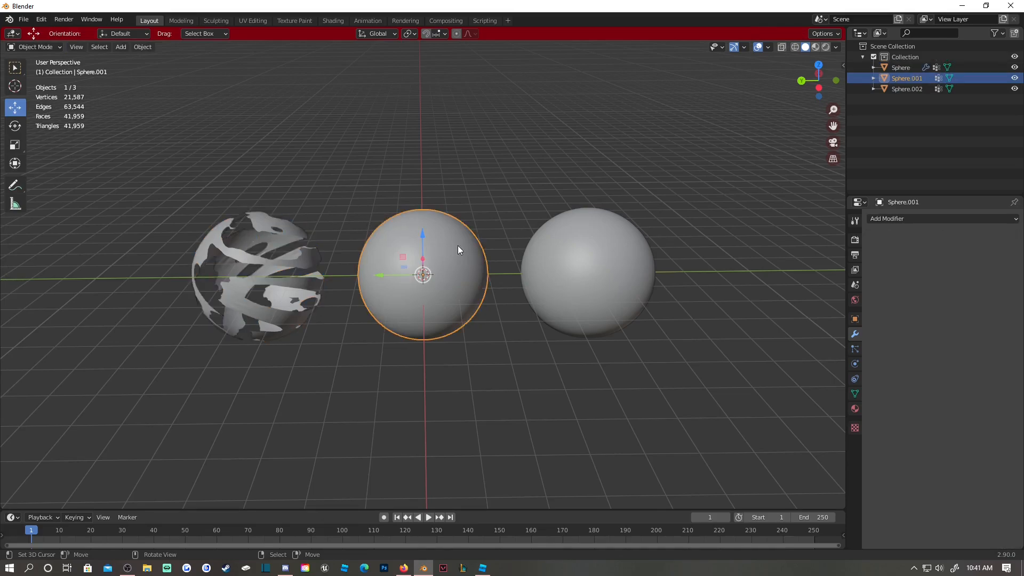
shift+click(602, 272)
drag(503, 261, 473, 196)
key(ctrl+z)
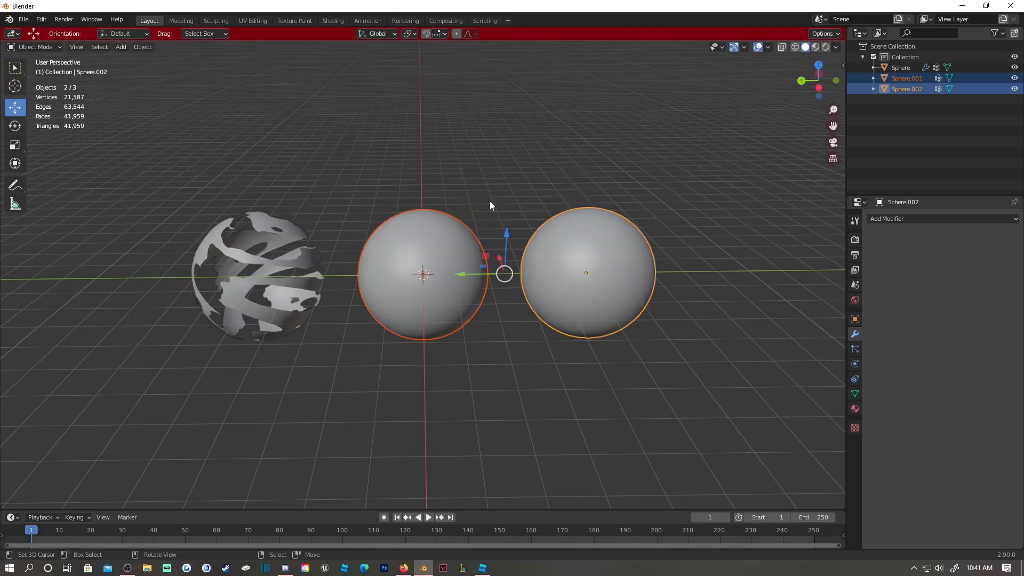
Select the cut-out sphere and apply its Vertex Weight Edit modifier.
key(shift+grave)
key(w)
click(429, 264)
click(429, 264)
key(shift+grave)
key(w)
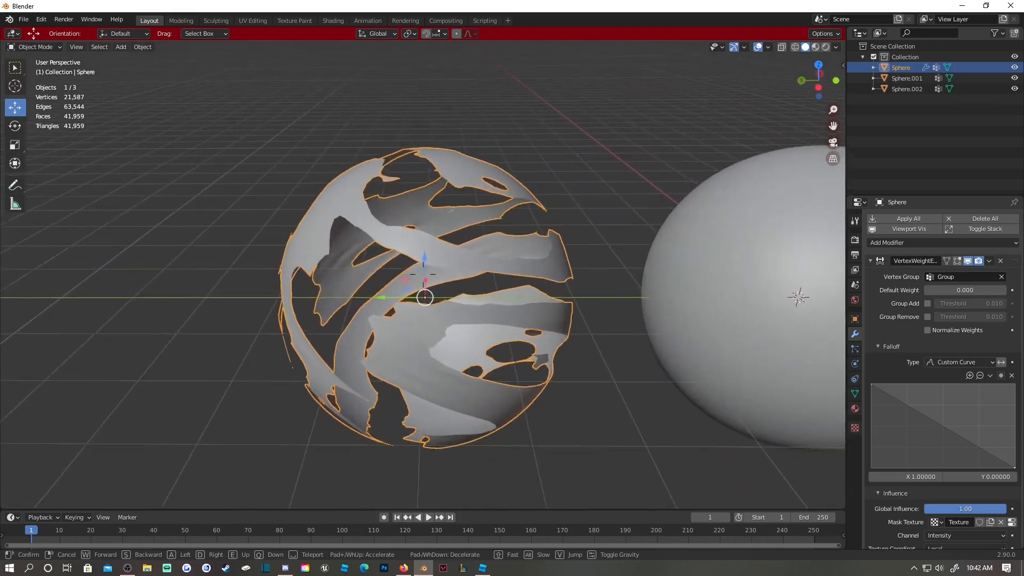
key(s)
click(423, 274)
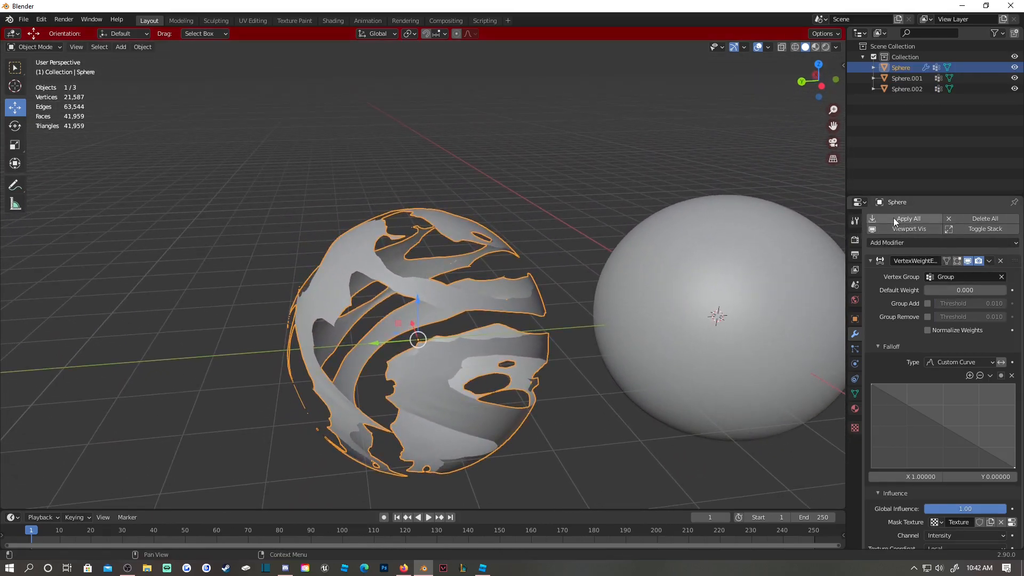
click(990, 261)
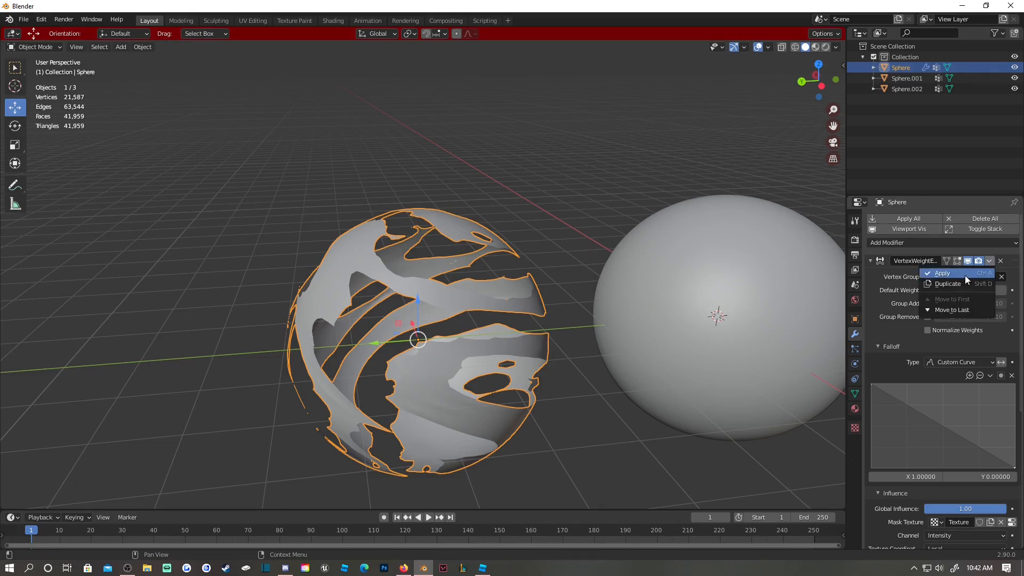
click(970, 275)
Apply the Mask, Simple Deform and Smooth modifiers on the cut-out sphere.
click(989, 262)
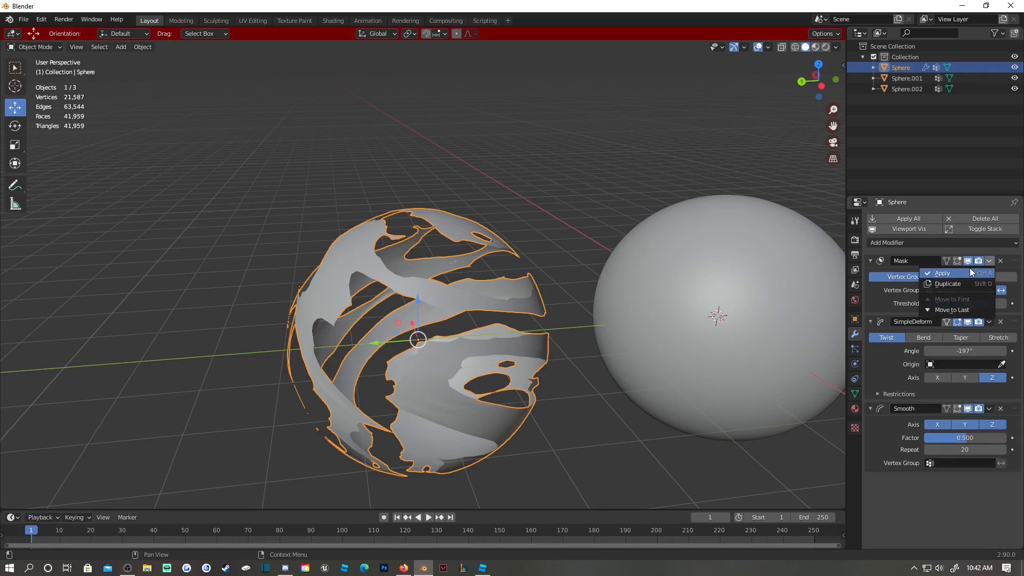
click(970, 272)
click(989, 261)
click(970, 271)
click(989, 261)
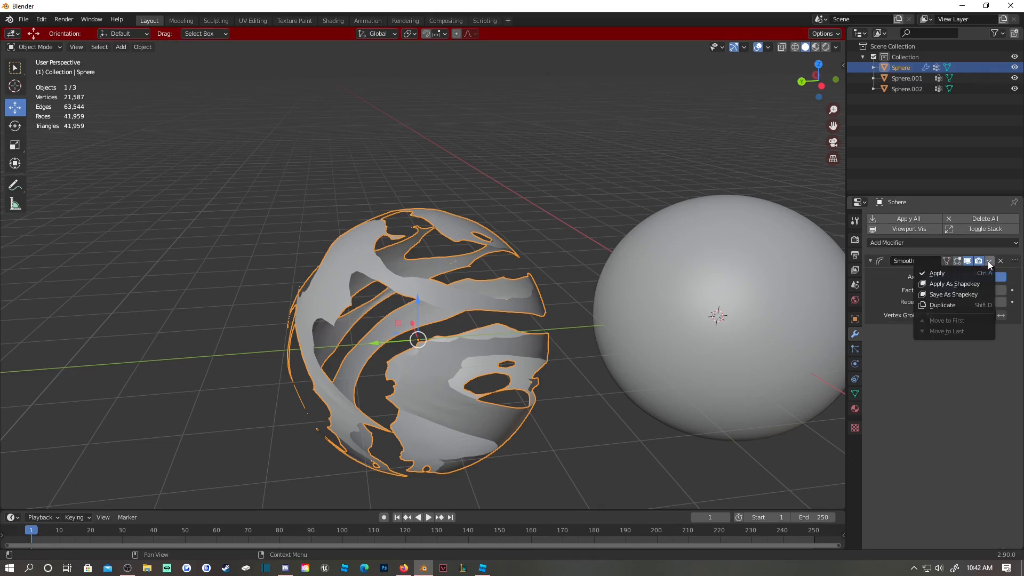
click(958, 277)
Check the cut-out sphere's mesh in Edit Mode and add a Decimate modifier to it.
scroll(547, 223, down, 3)
scroll(546, 223, up, 2)
key(Tab)
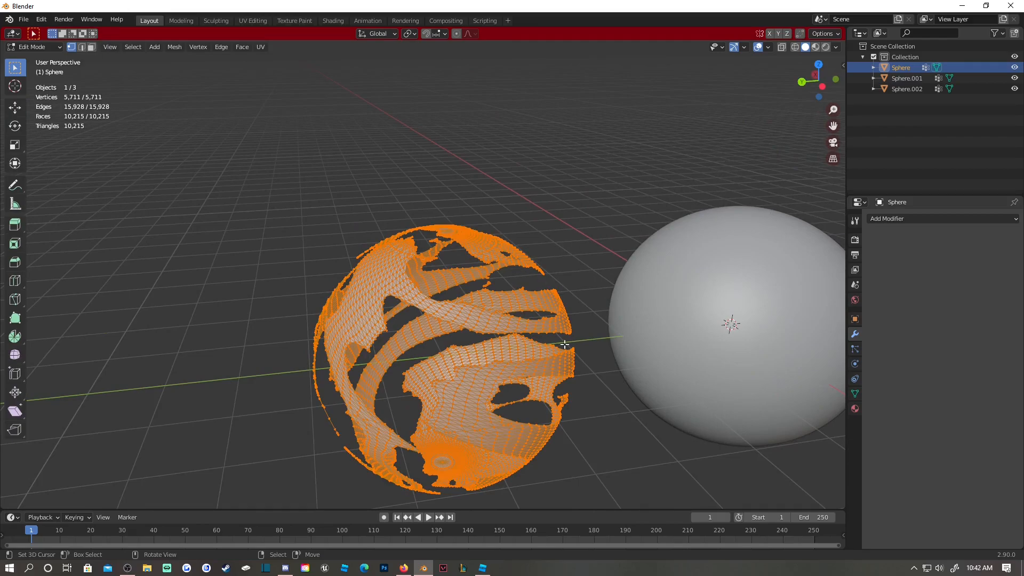
click(909, 217)
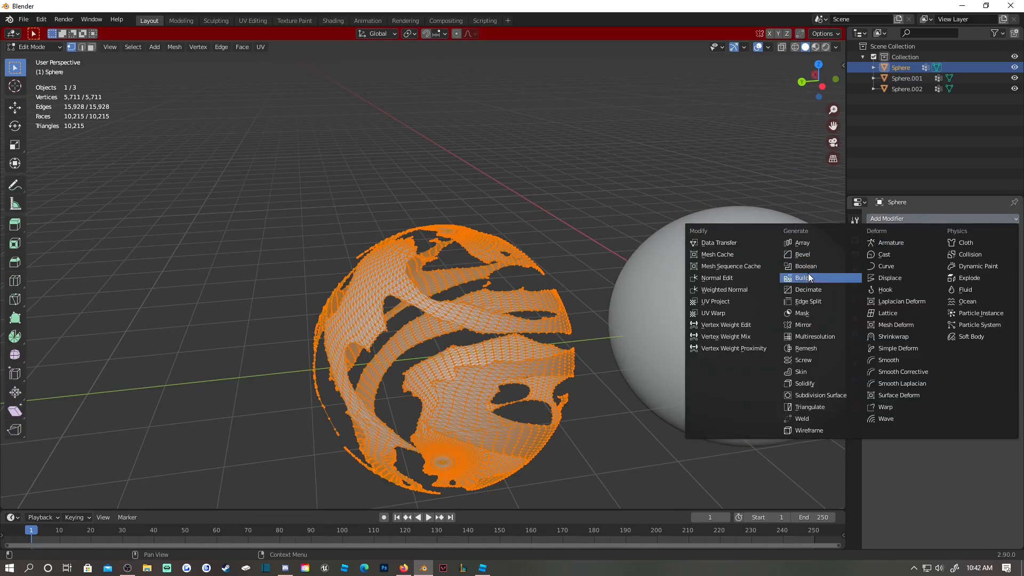
click(815, 289)
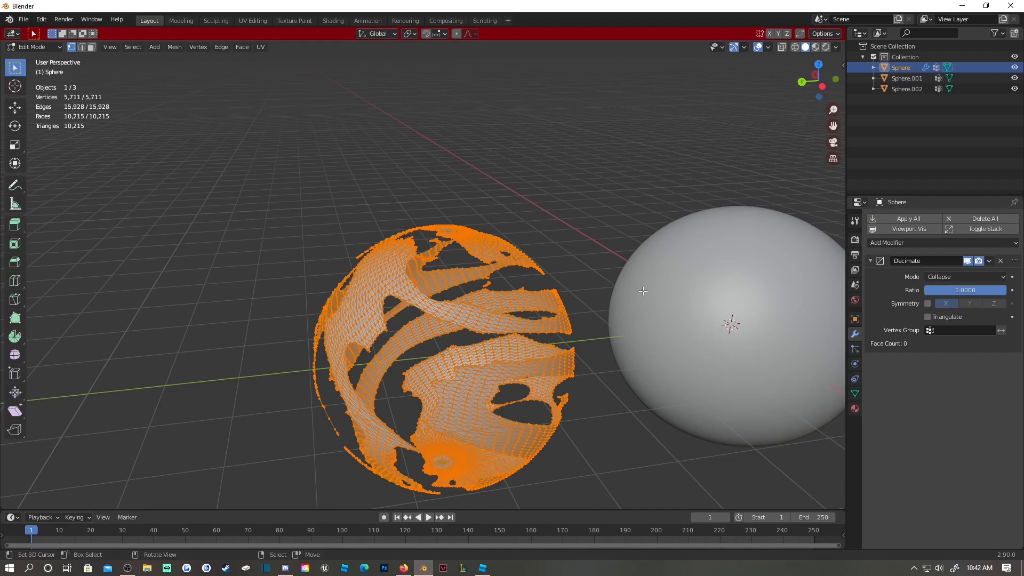
Examine the cut-out sphere's shape and mesh density from several sides in Object and Edit Mode.
key(Tab)
key(shift+grave)
key(s)
key(w)
key(s)
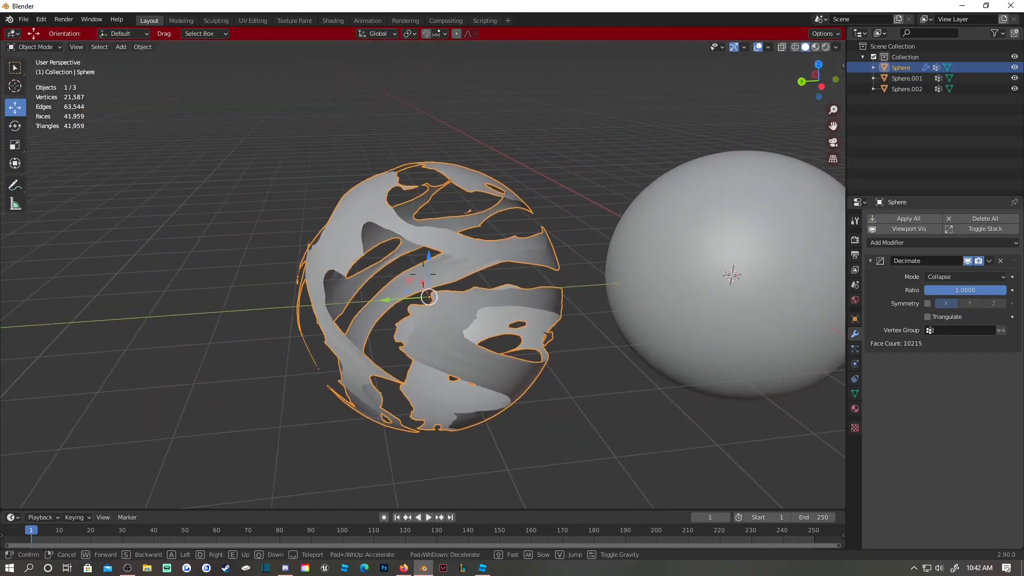
click(423, 275)
key(Tab)
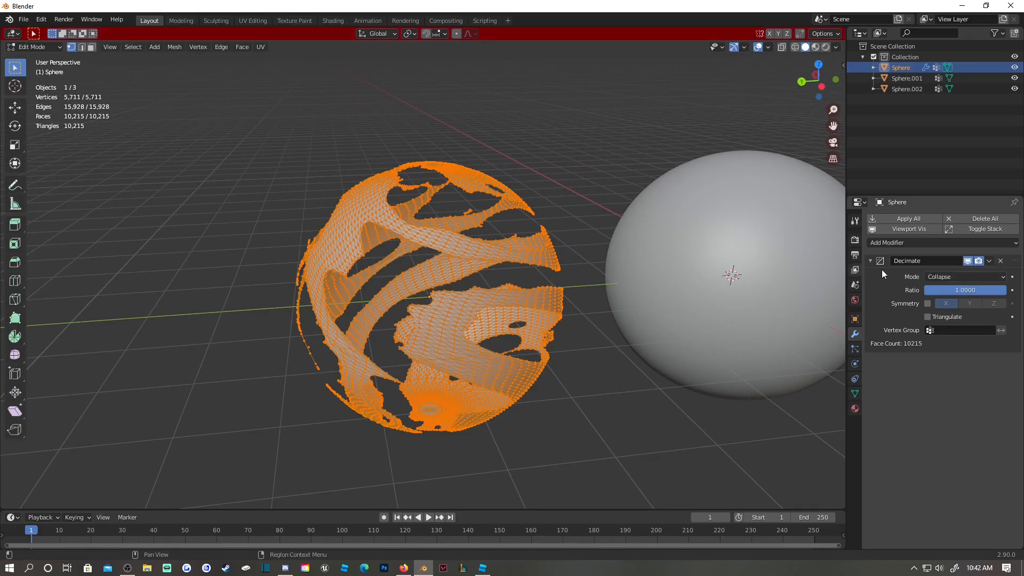
key(Tab)
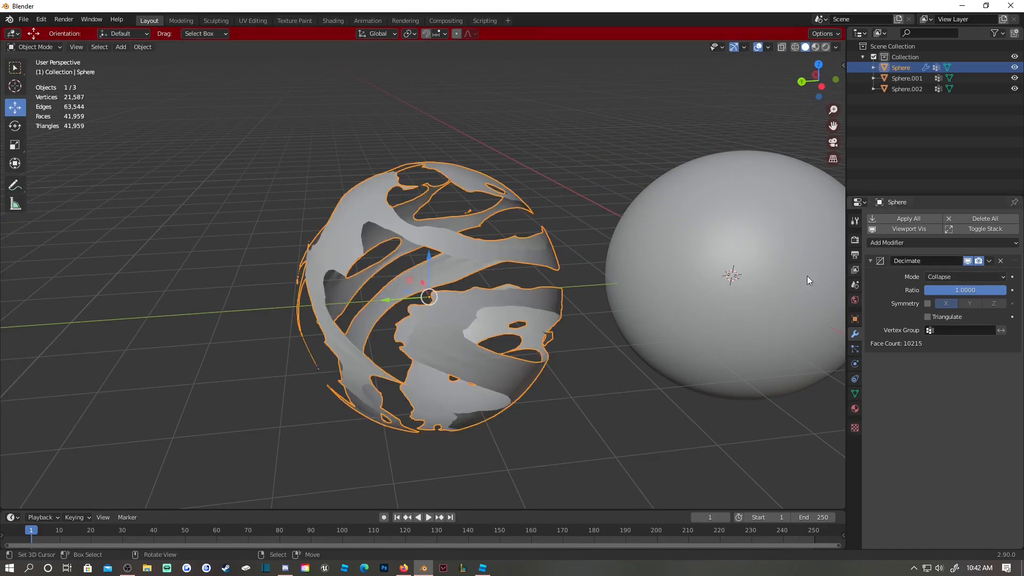
key(shift+grave)
key(w)
key(s)
click(423, 275)
Try a Decimate ratio of 0.5 on the cut-out sphere, settling on 0.25.
double_click(956, 289)
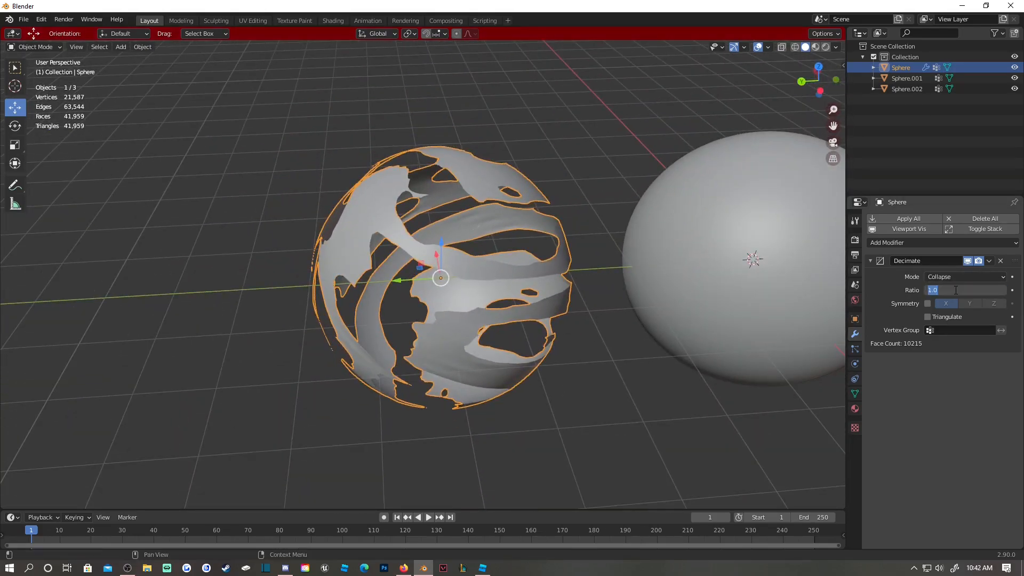
text(0.5)
key(Return)
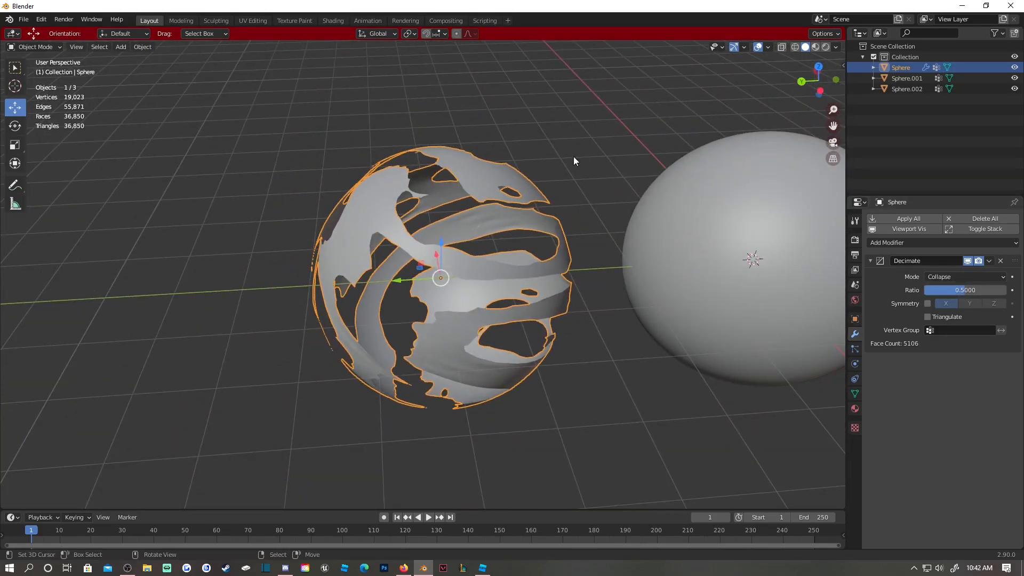
double_click(966, 290)
text(.25)
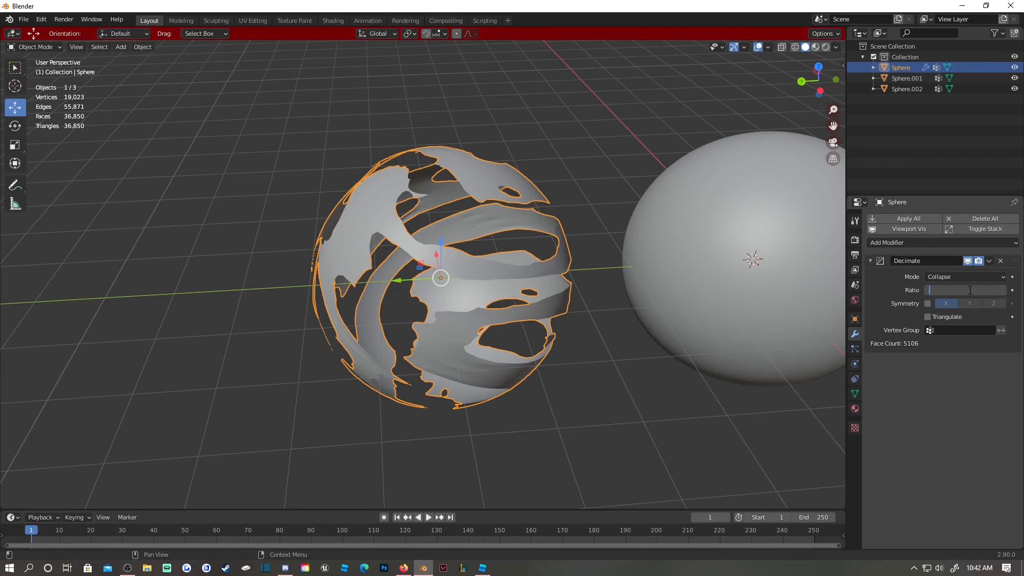
key(Return)
Inspect the reduced cut-out sphere from several sides and apply its Decimate modifier.
middle_drag(444, 248, 491, 241)
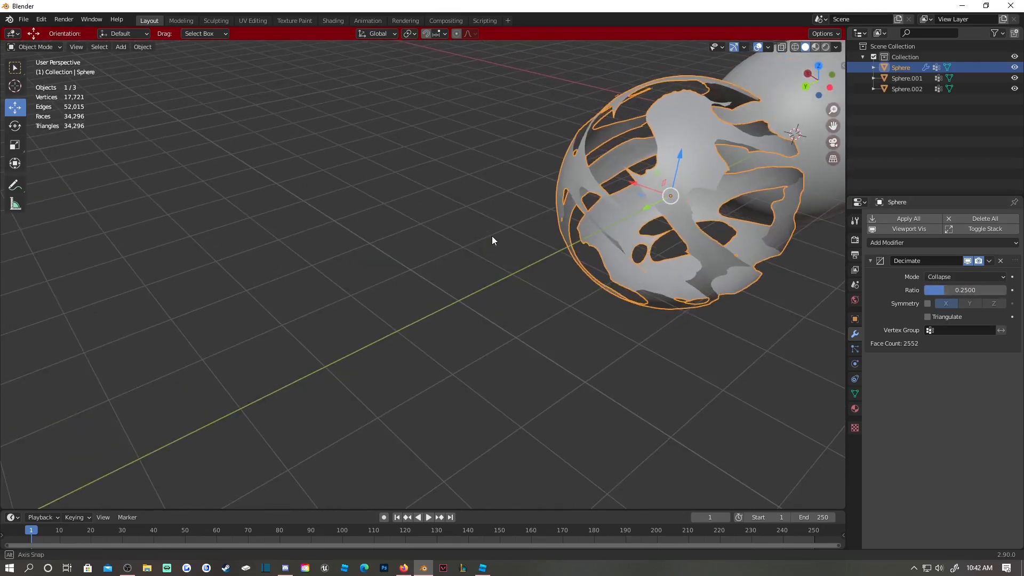
key(shift+grave)
key(w)
key(s)
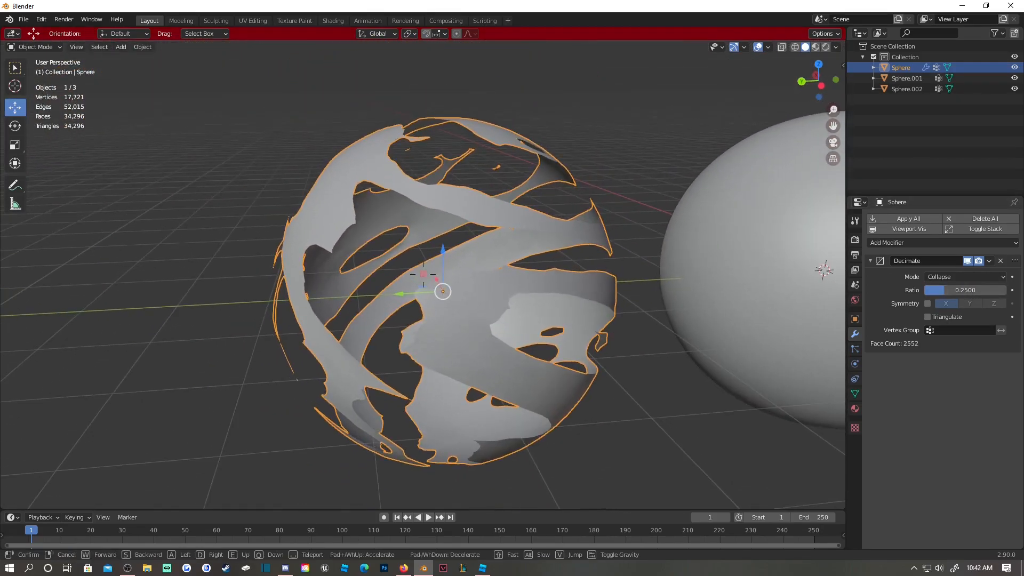
click(423, 275)
click(908, 218)
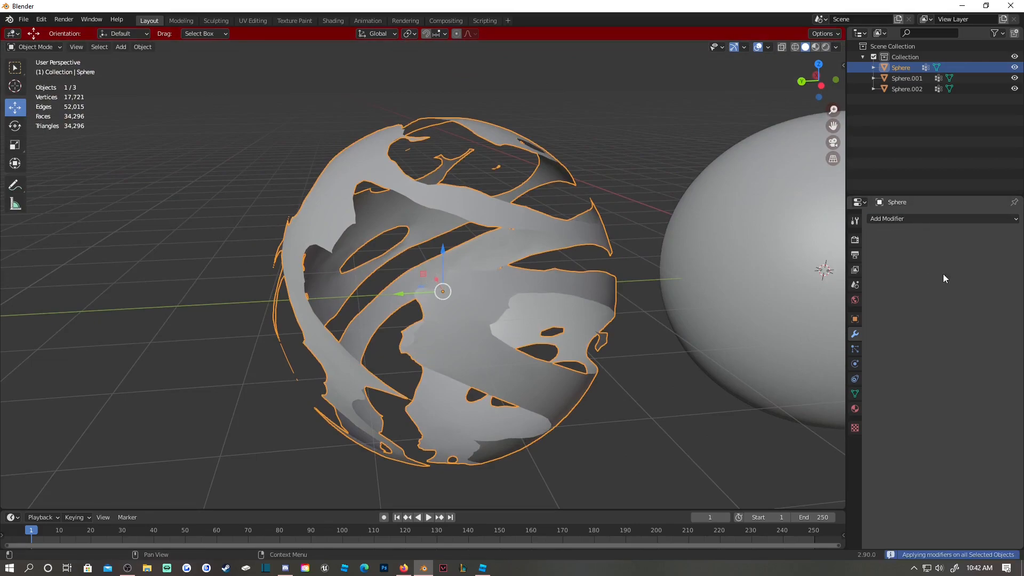
Examine the decimated cut-out sphere's topology and triangle count in Edit Mode and its shape from around it.
key(shift+grave)
key(w)
key(s)
click(423, 274)
key(Tab)
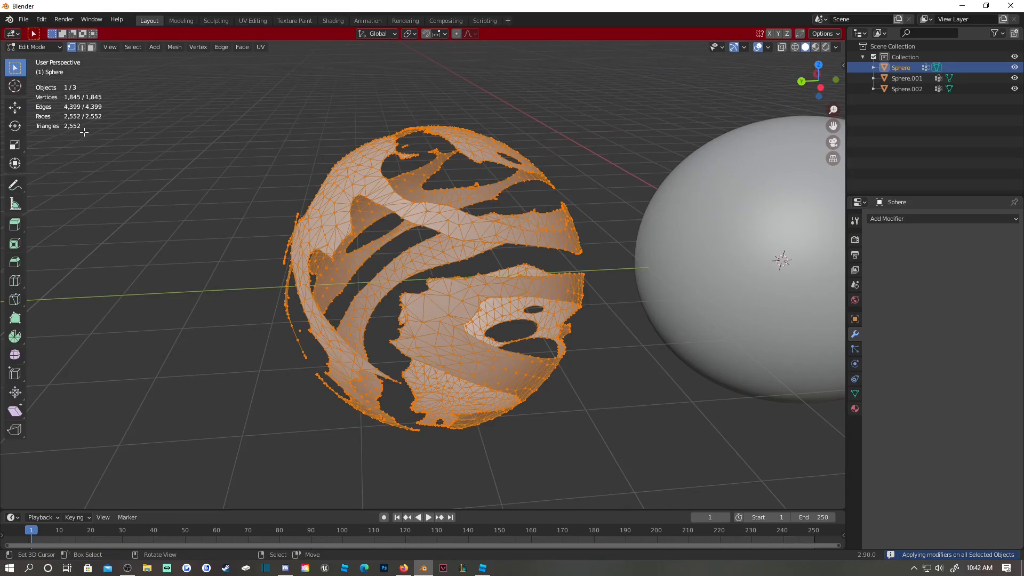
key(Tab)
key(shift+grave)
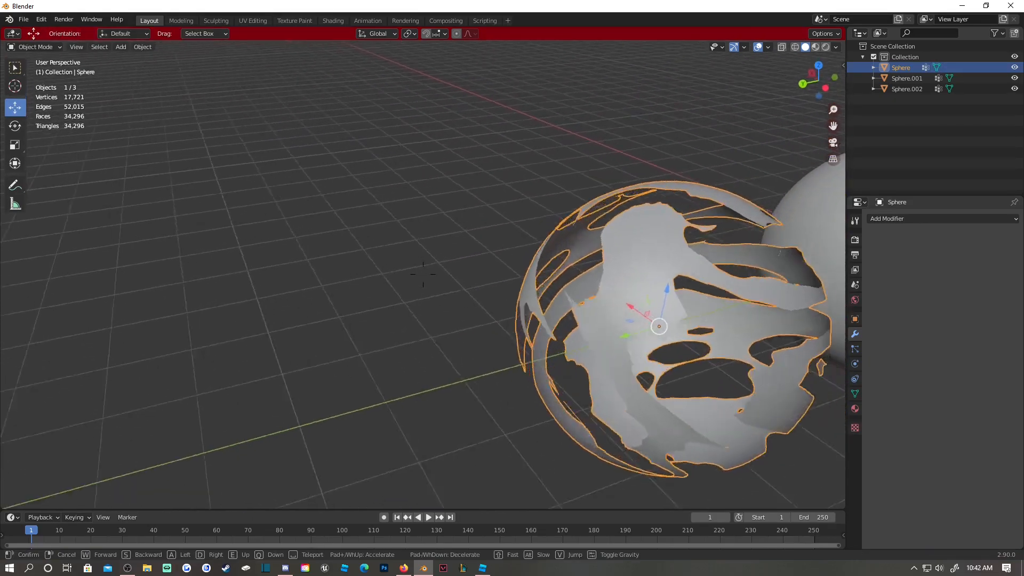
key(s)
click(423, 274)
Check the mesh density of the plain sphere at the origin and add a Decimate modifier to it.
click(471, 283)
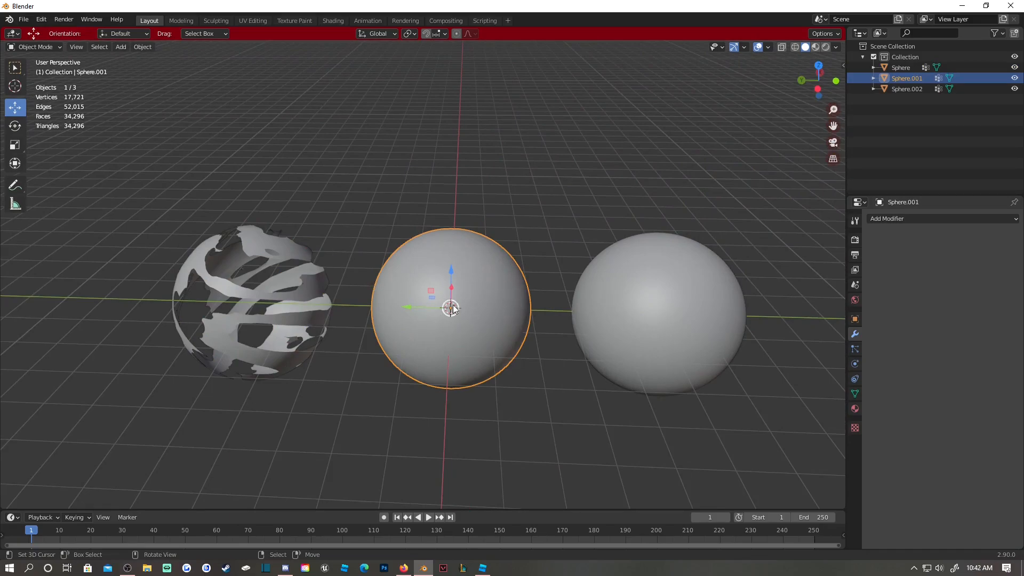
key(Tab)
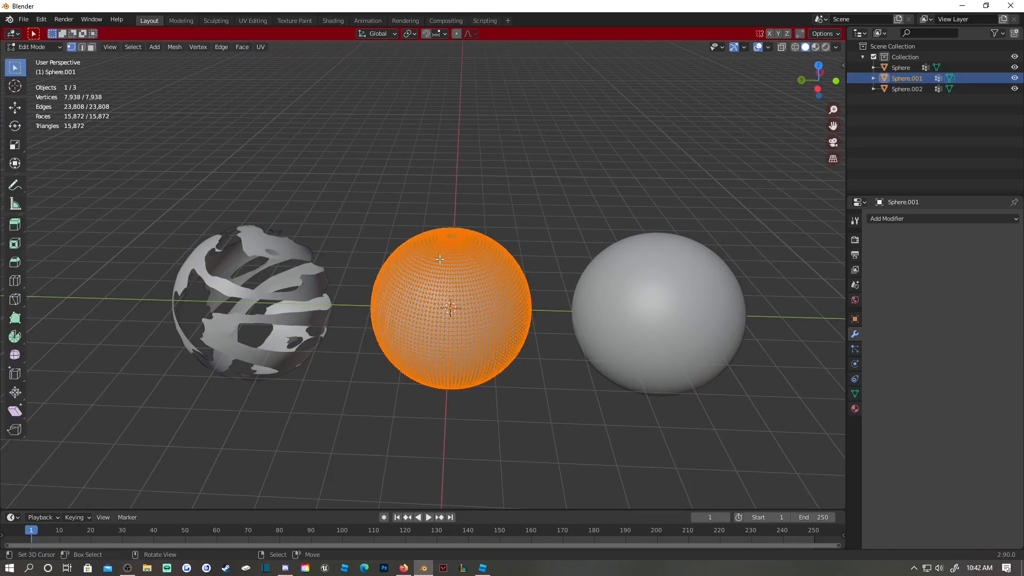
key(Tab)
click(886, 217)
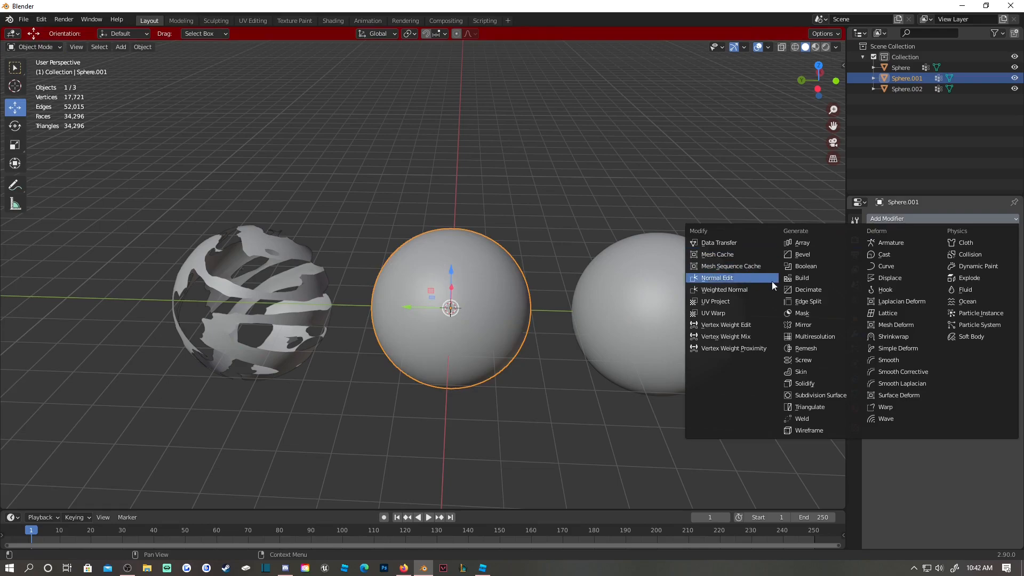
click(815, 288)
Set the plain sphere's Decimate ratio to 0.1.
click(966, 290)
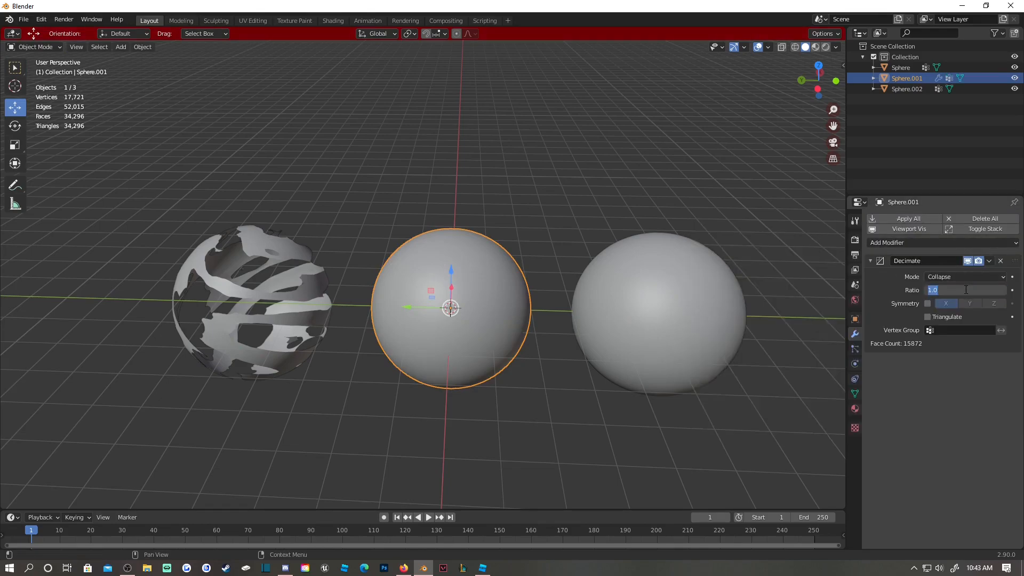
key(BackSpace)
key(Tab)
text(.1)
key(Return)
Apply the Decimate modifier on the plain sphere at the origin and check its reduced mesh in Edit Mode.
scroll(555, 221, up, 5)
middle_drag(558, 219, 597, 220)
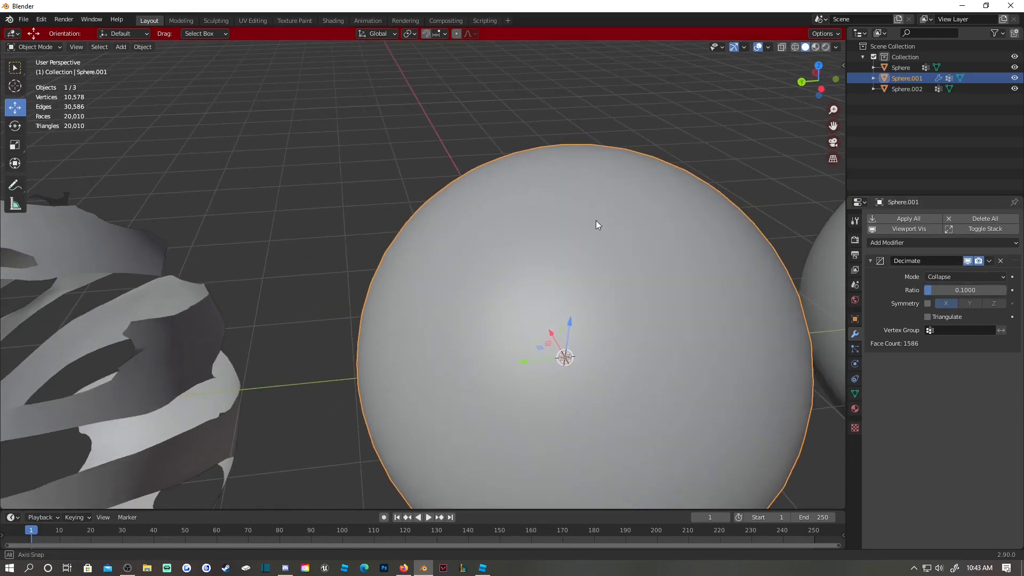
click(989, 260)
click(957, 272)
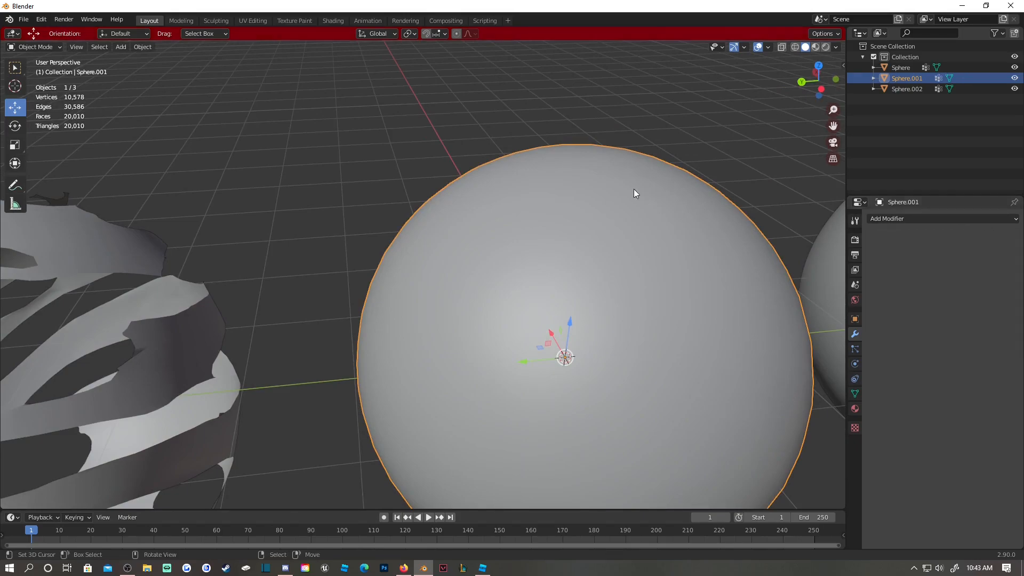
scroll(635, 190, down, 3)
key(Tab)
middle_drag(621, 187, 569, 219)
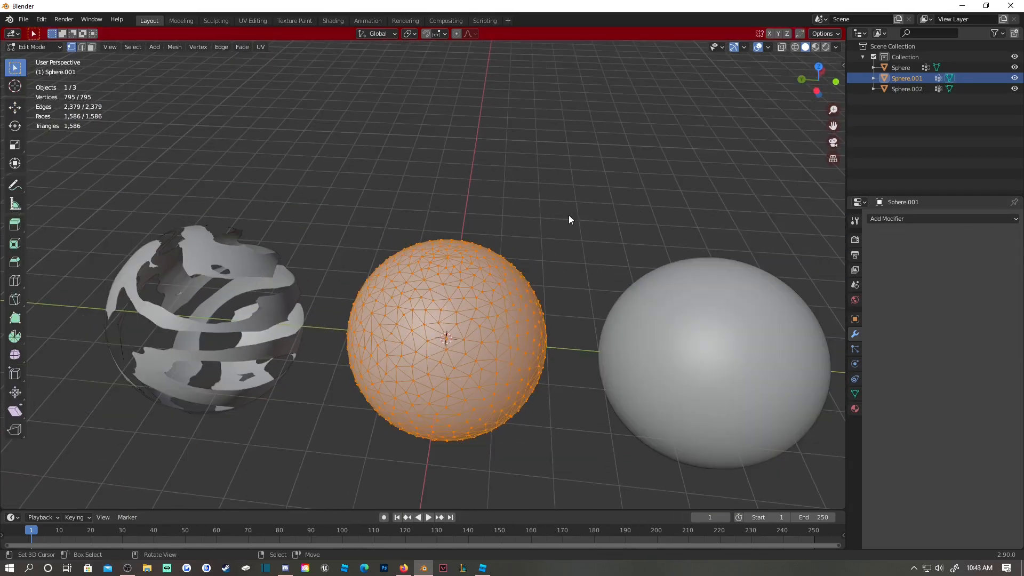
key(Tab)
Delete the undecimated plain sphere copy and replace it with a duplicate of the decimated sphere moved along the Y axis.
click(706, 321)
key(x)
click(707, 322)
mouse_move(710, 308)
middle_down()
mouse_move(726, 310)
mouse_move(721, 319)
middle_up()
scroll(587, 296, down, 3)
right_click(421, 276)
key(ctrl+c)
key(ctrl+v)
drag(368, 304, 533, 306)
click(409, 270)
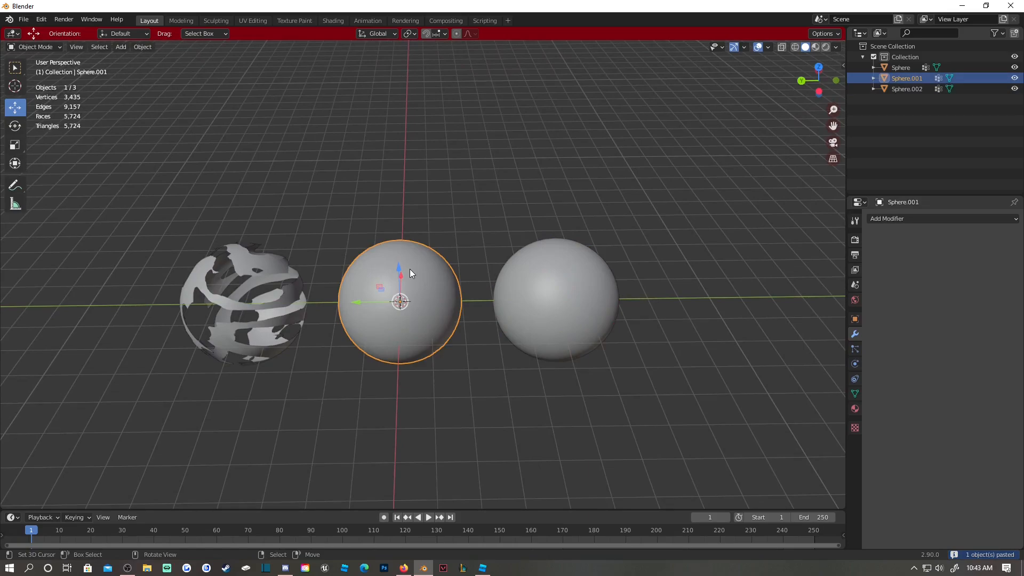
click(539, 293)
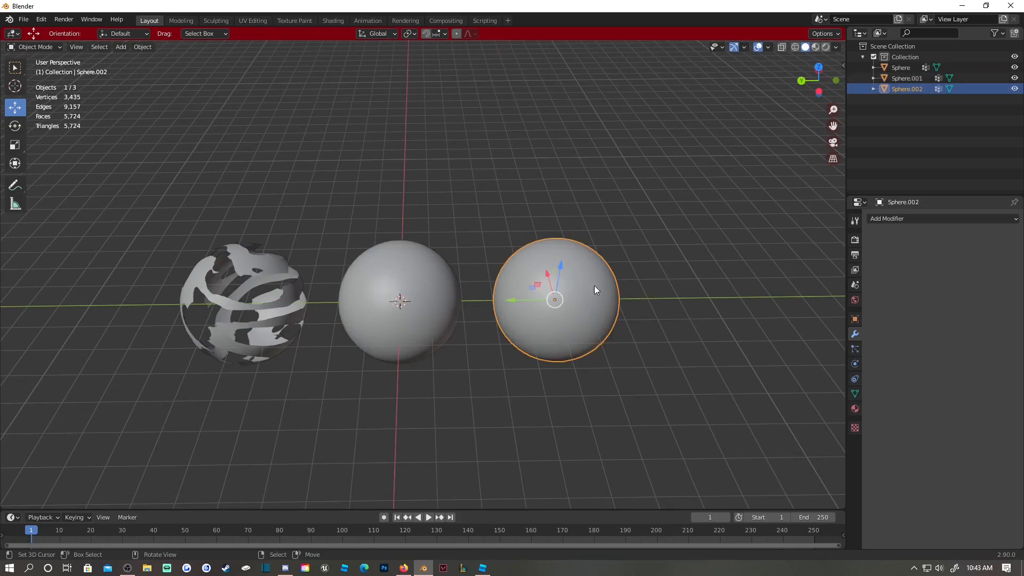
Flip the normals of the plain sphere at the origin.
click(421, 260)
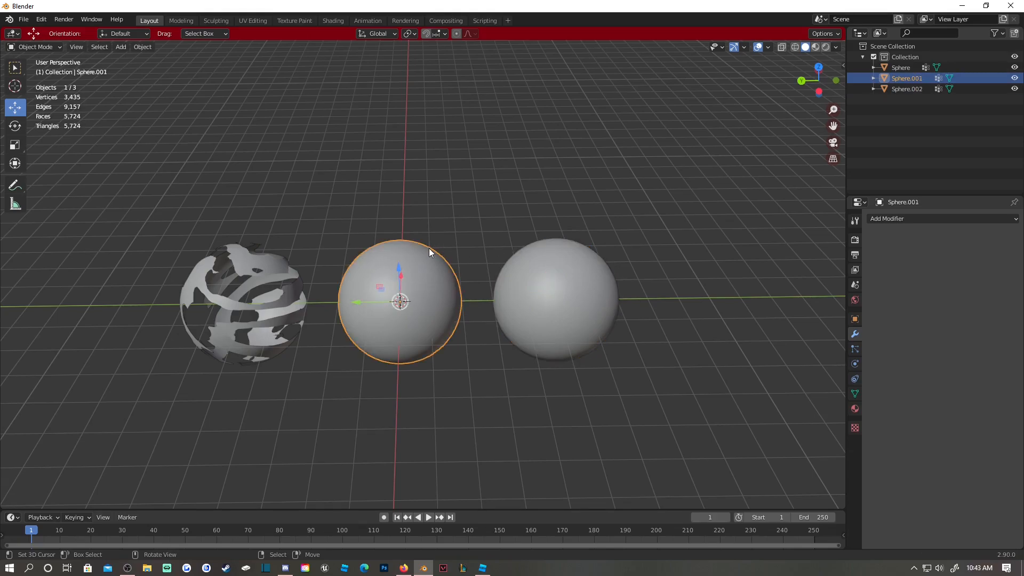
key(Tab)
click(171, 48)
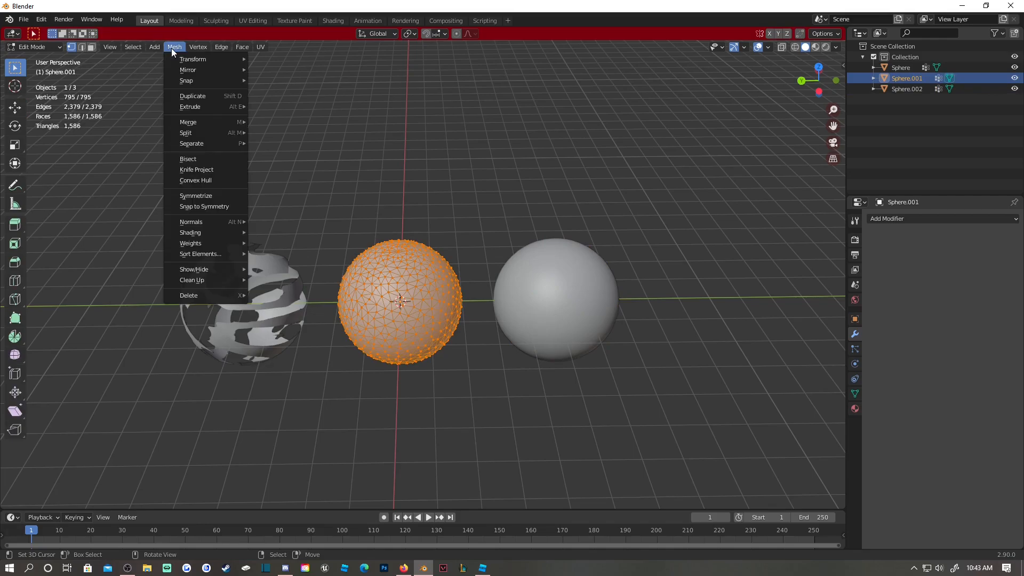
mouse_move(219, 223)
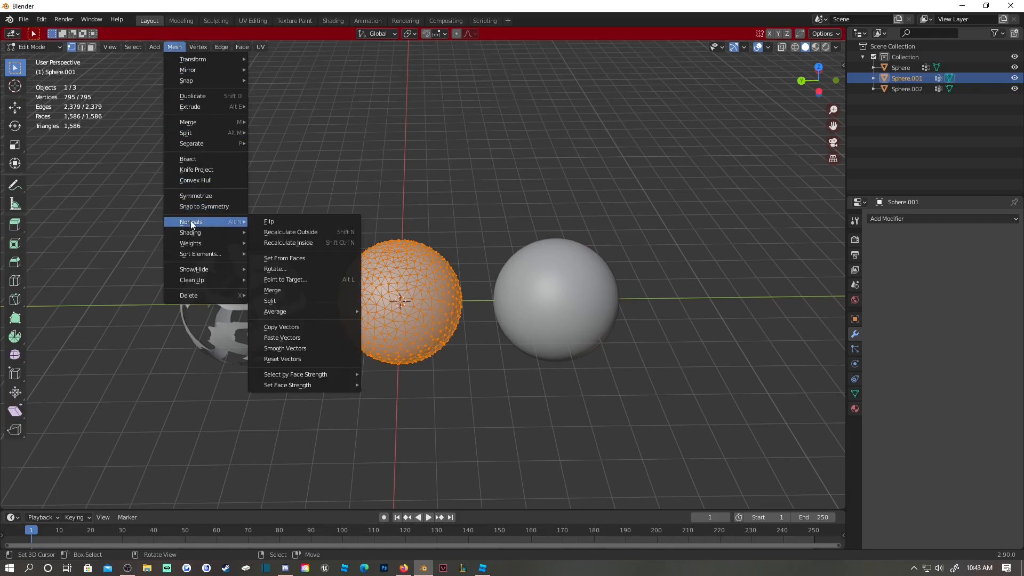
click(276, 220)
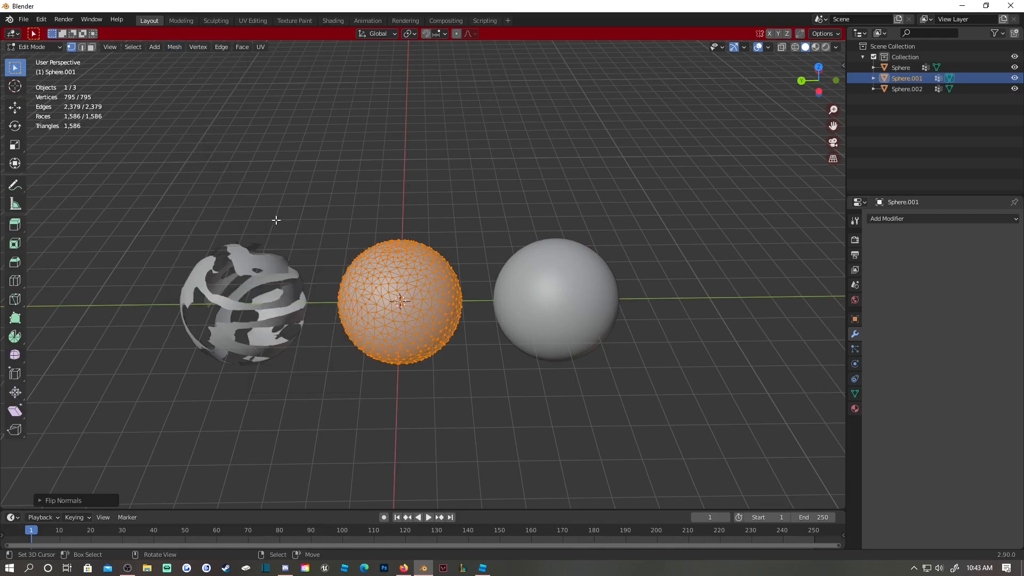
key(Tab)
Select all three spheres and set up an FBX export named Tutorial VFX, limited to selected objects.
mouse_move(489, 241)
middle_down()
mouse_move(484, 233)
mouse_move(479, 248)
middle_up()
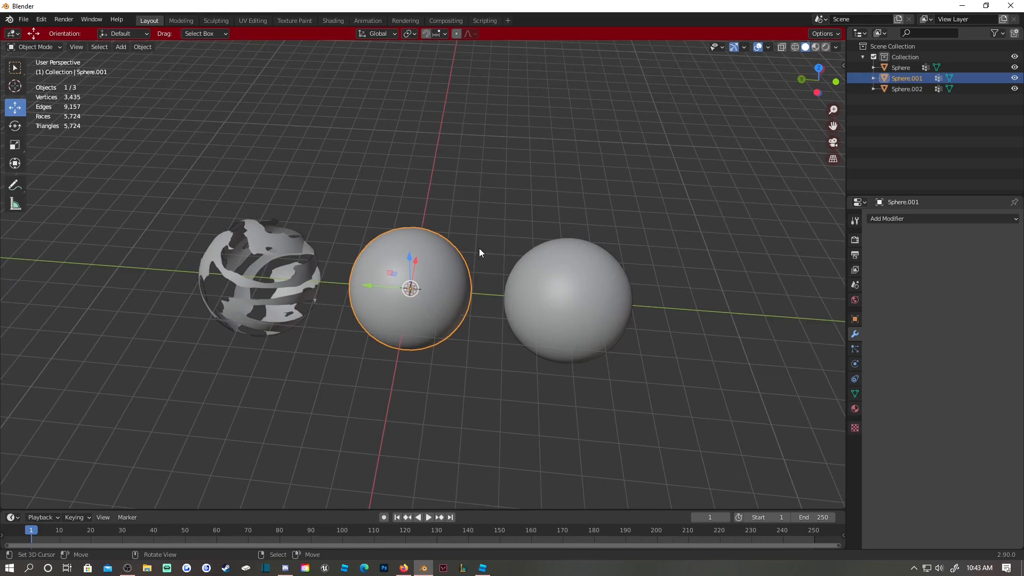
middle_drag(560, 273, 505, 226)
click(565, 270)
drag(157, 237, 626, 378)
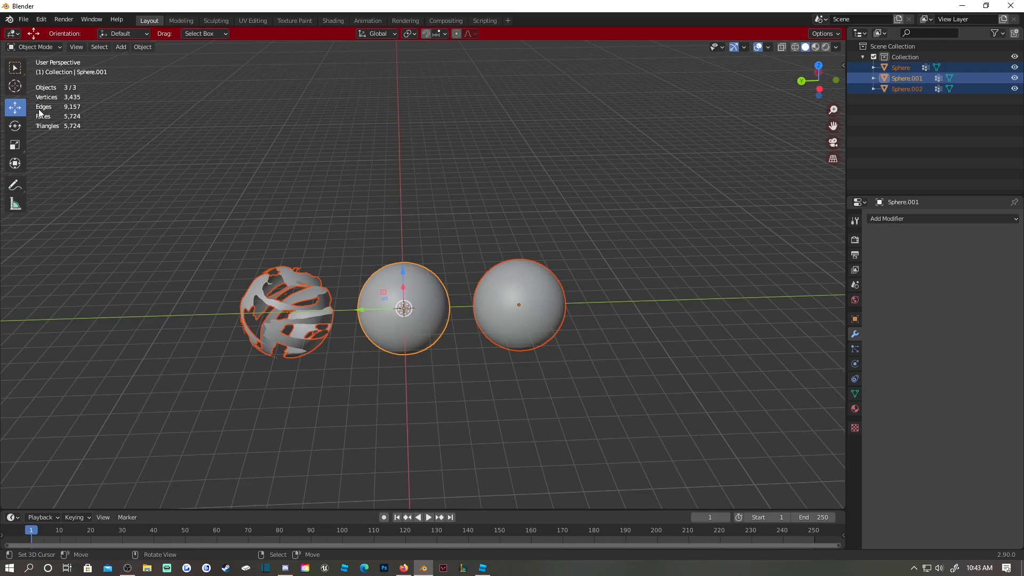
click(23, 20)
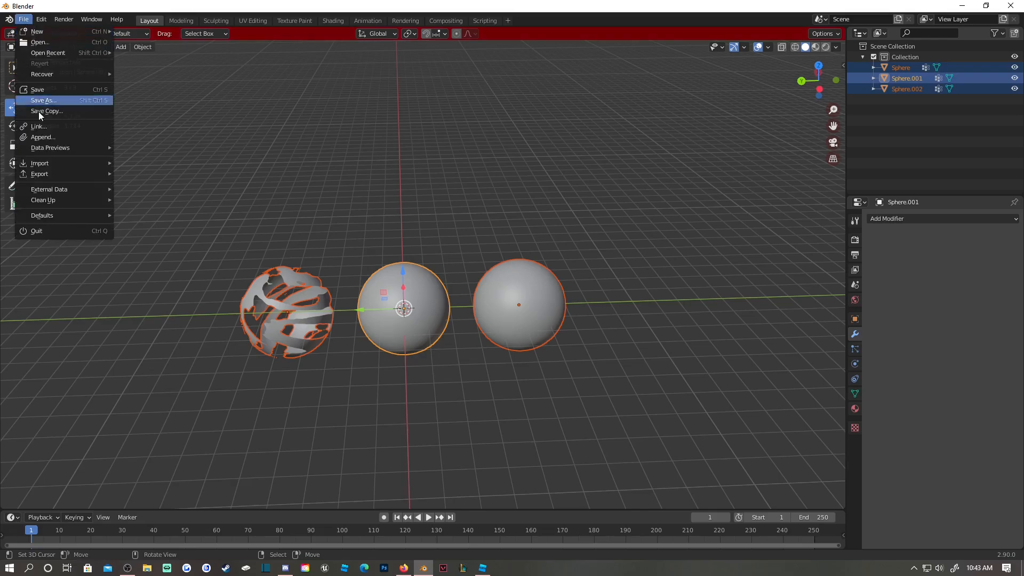
mouse_move(65, 176)
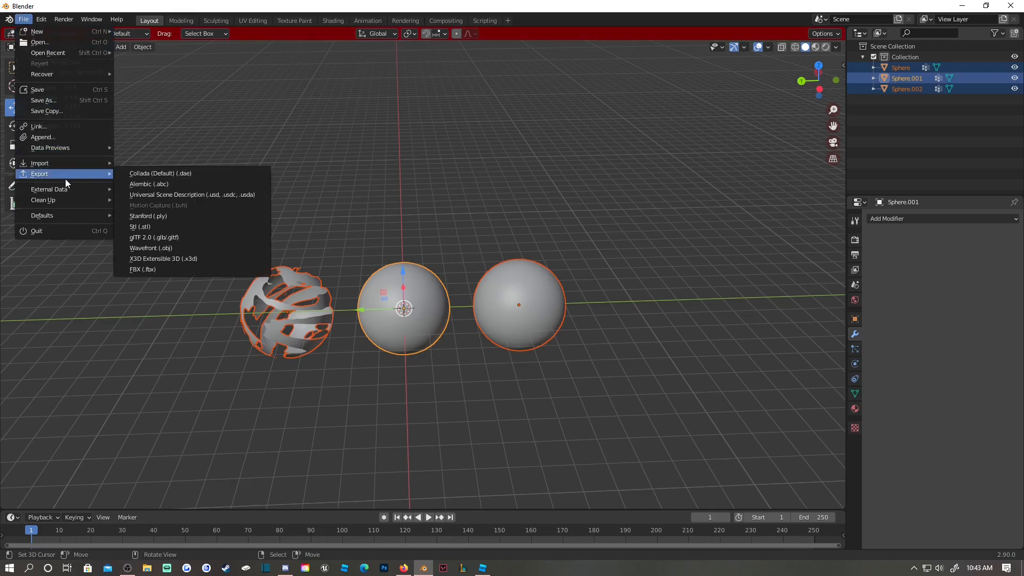
click(165, 269)
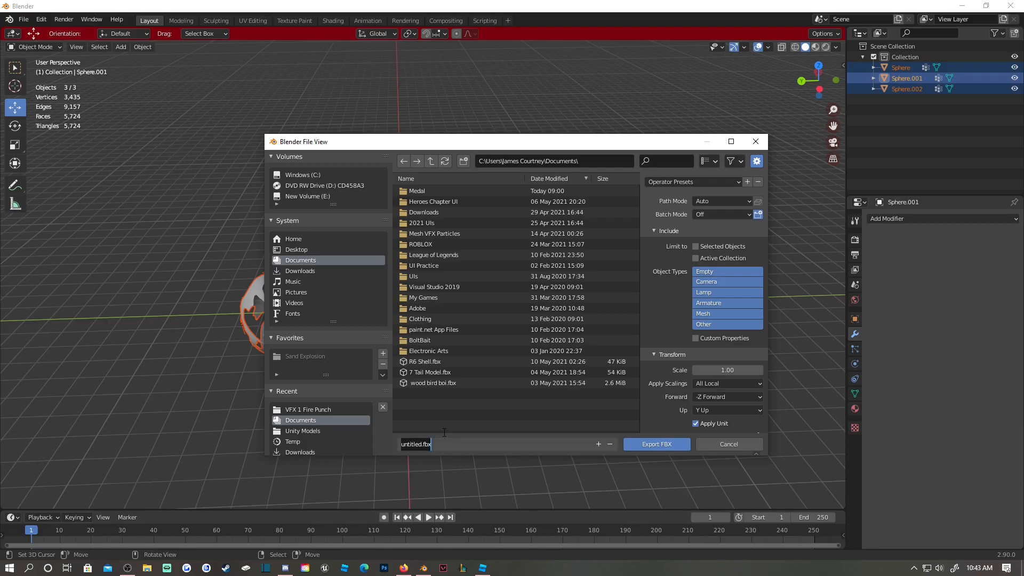
text(Tutorial VFX)
key(Return)
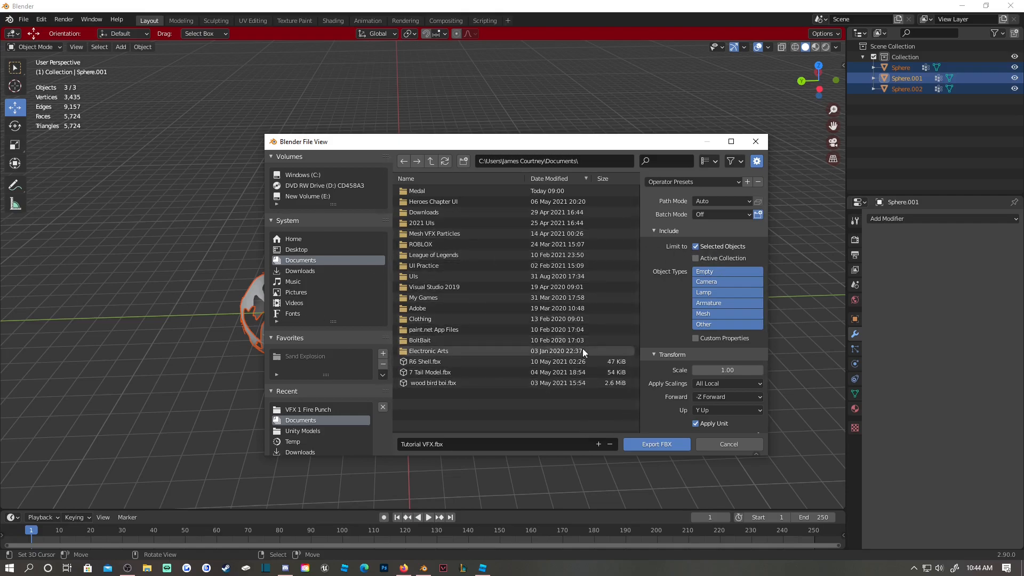
Set the export scale to 0.1 and export the FBX file to the Documents folder.
click(732, 369)
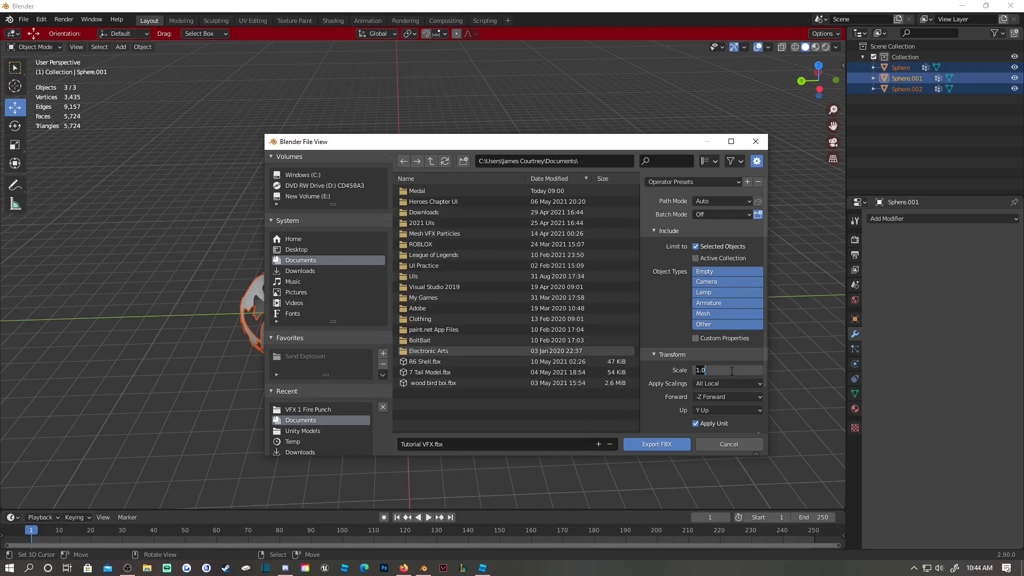
key(BackSpace)
text(.1)
key(Return)
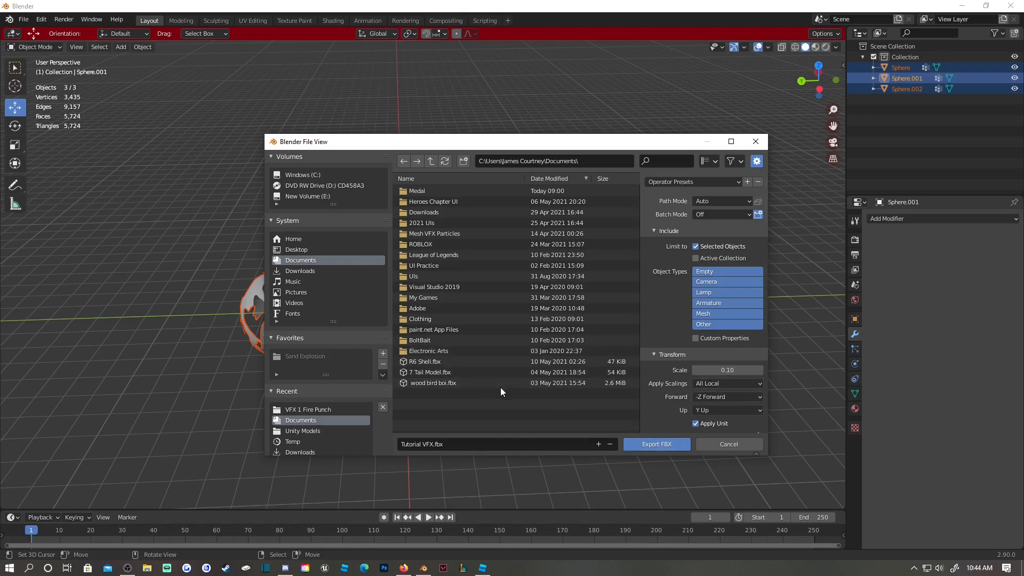
click(658, 444)
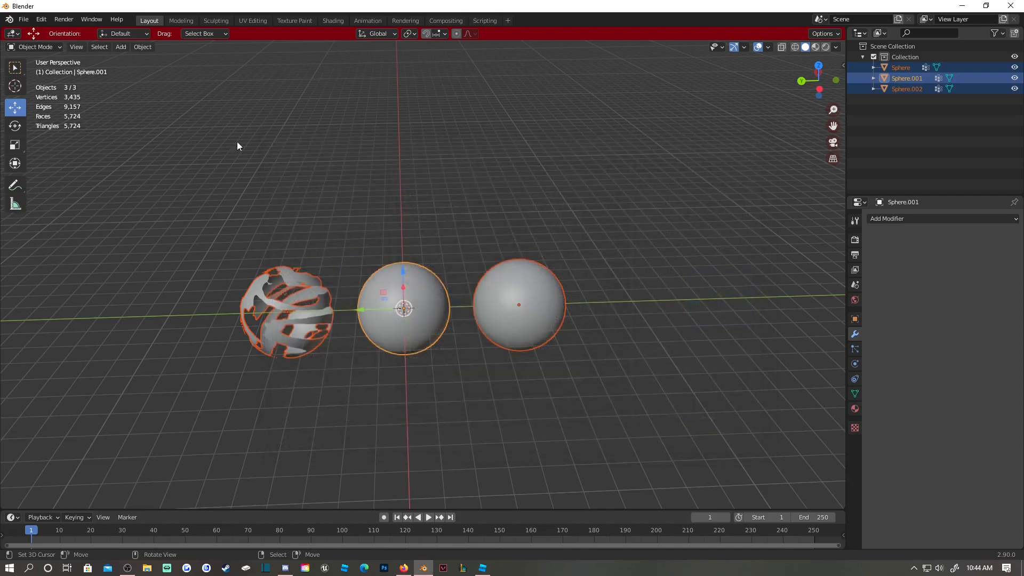
Save the Blender project as tutorialree.blend in the VFX 1 Fire Punch folder.
click(24, 19)
click(56, 94)
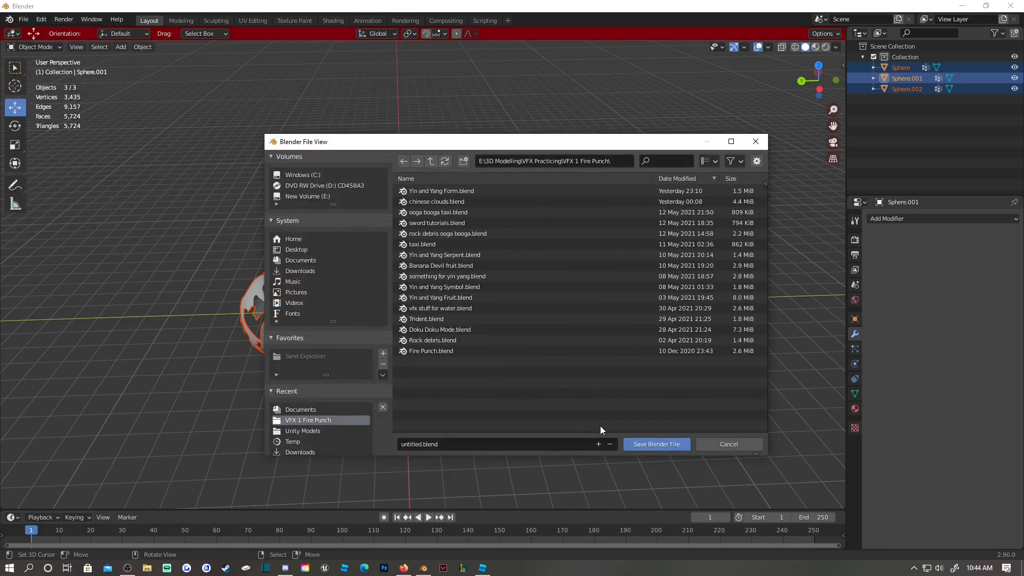
click(491, 443)
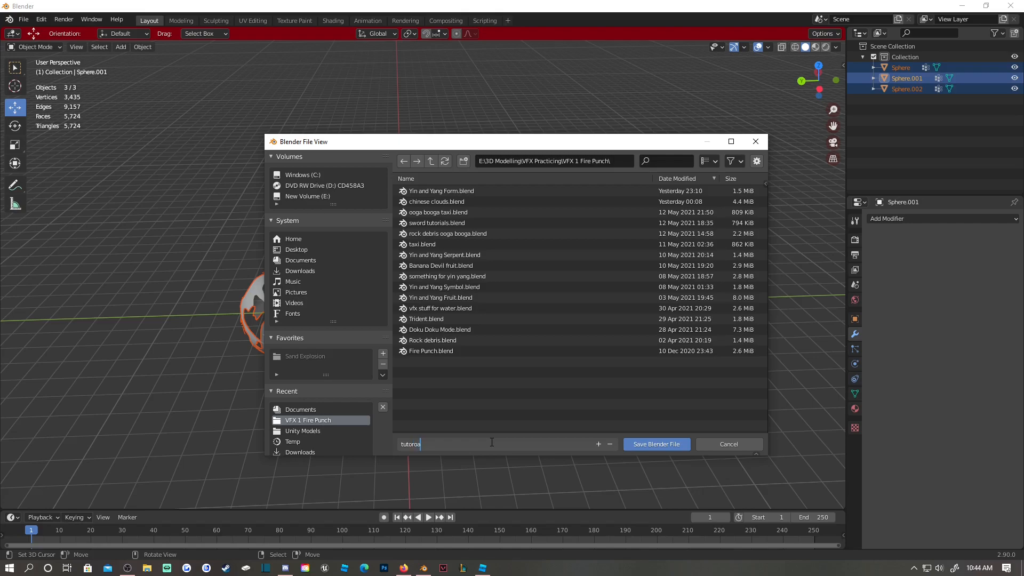
key(Return)
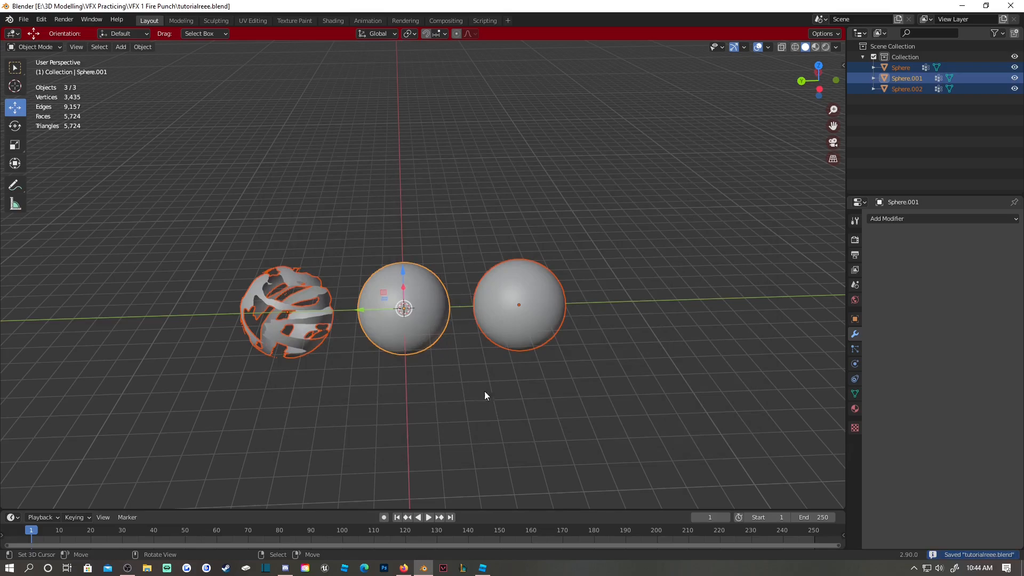
Switch to Roblox Studio, show the Asset Manager and start a bulk import.
click(484, 568)
right_drag(565, 235, 395, 238)
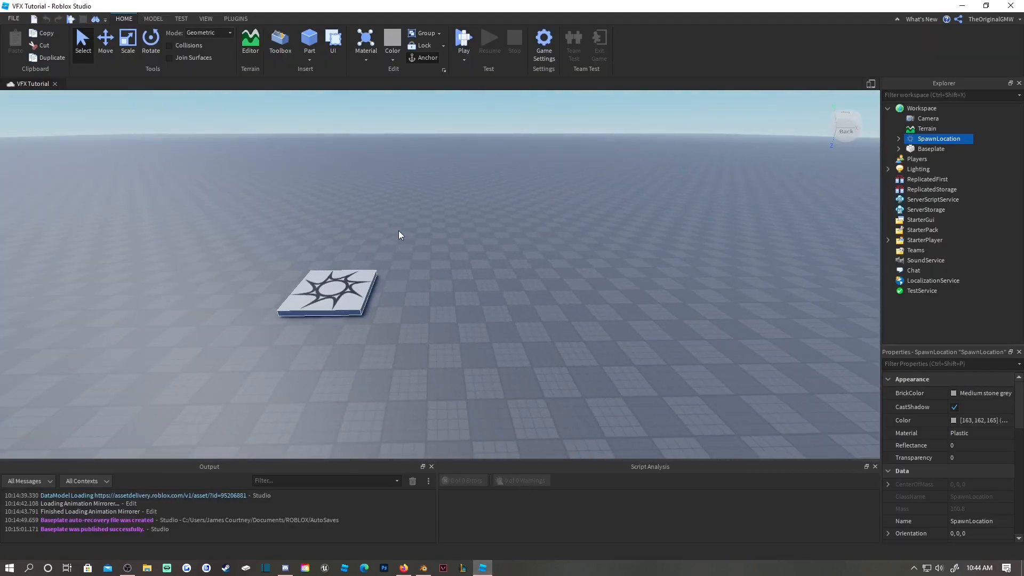
click(201, 20)
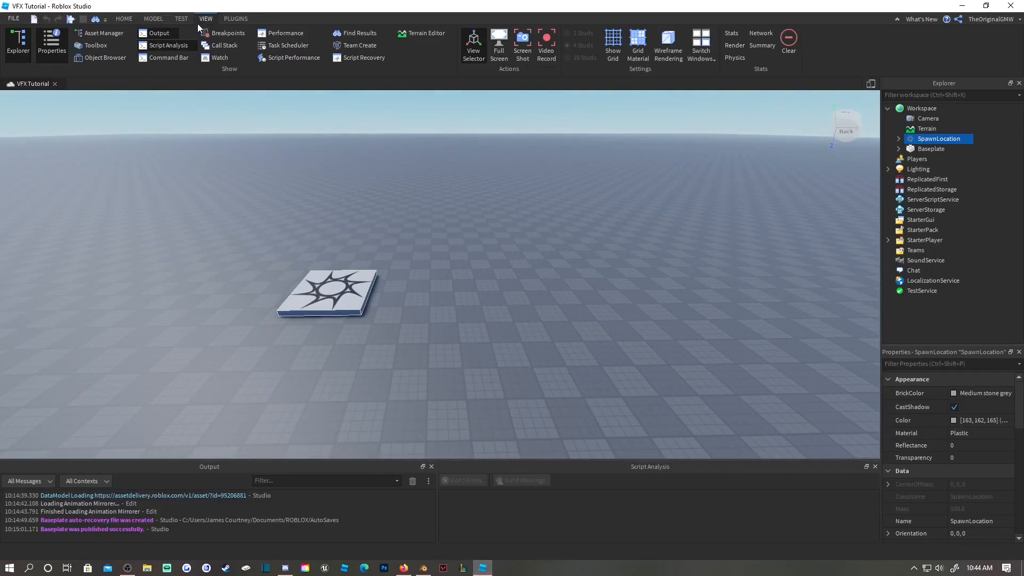
click(91, 32)
click(67, 97)
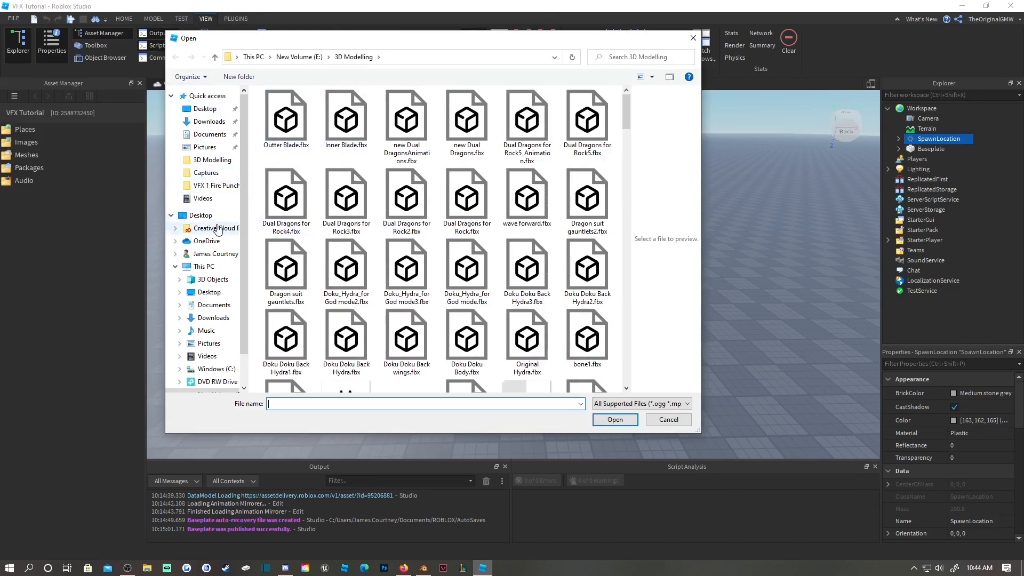
Import Tutorial VFX.fbx from Documents as separate meshes with rescaling and normal reversal enabled, and close the import results.
click(208, 306)
scroll(395, 354, down, 5)
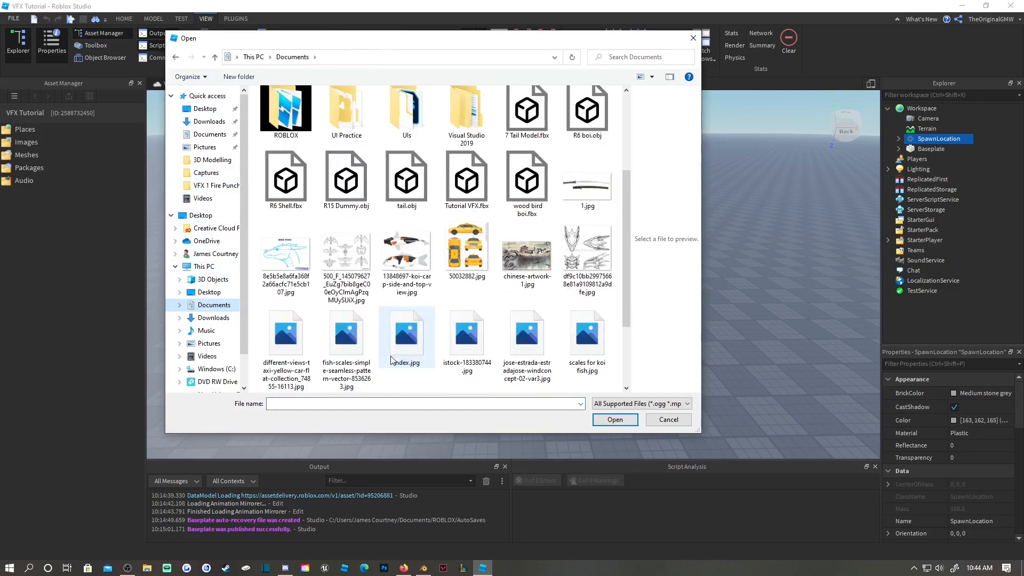
click(467, 182)
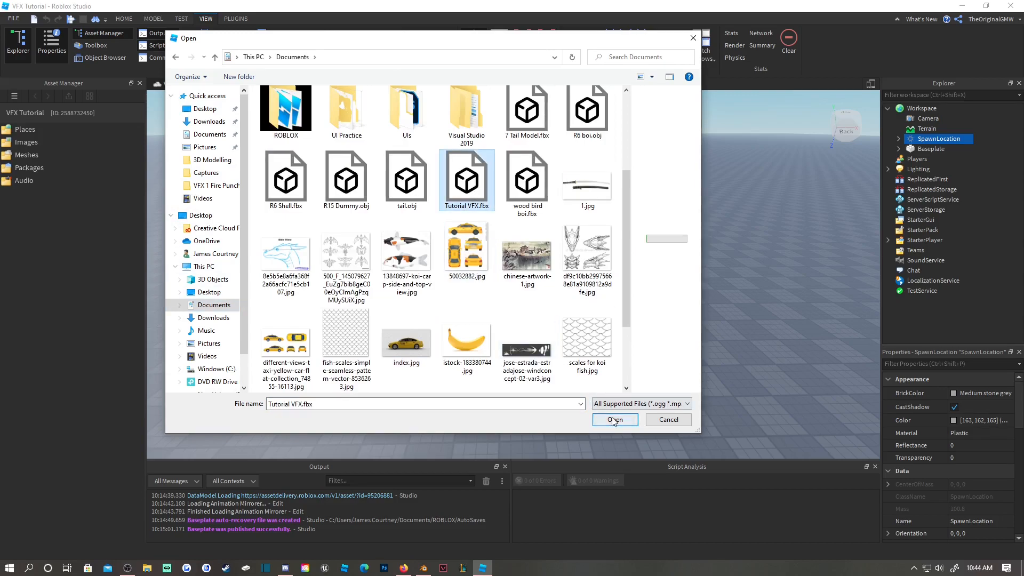
click(614, 419)
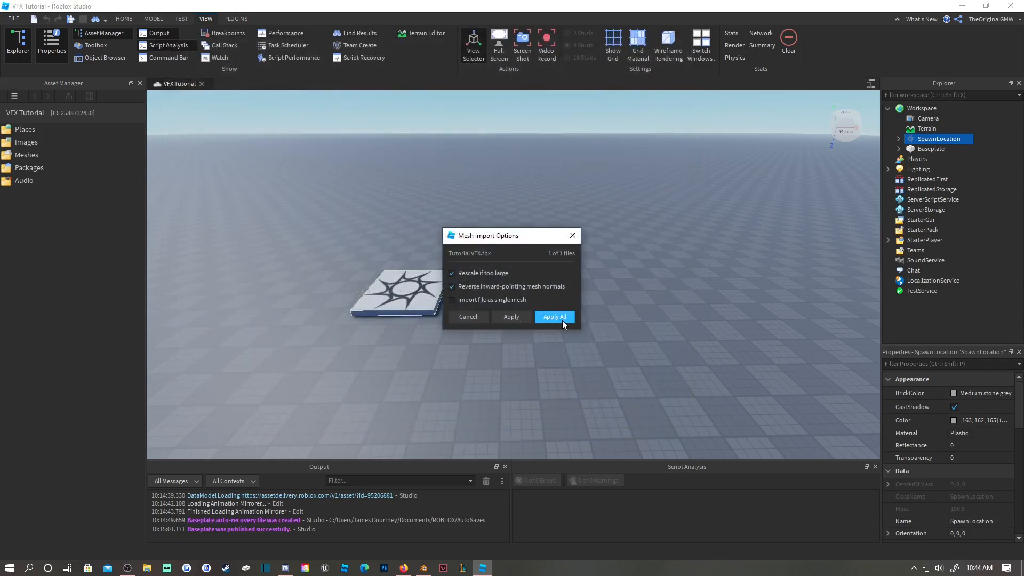
click(561, 318)
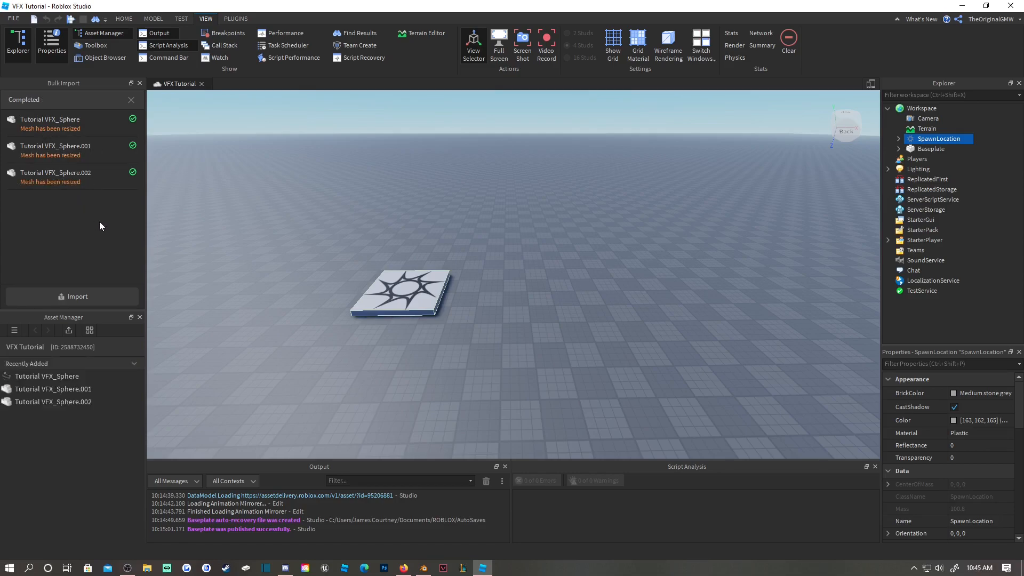
click(140, 84)
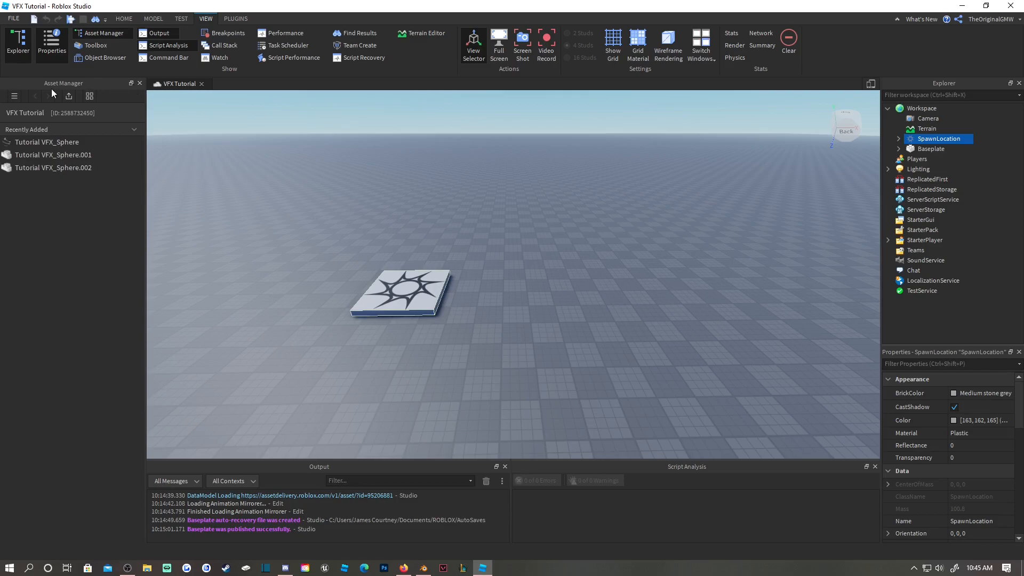
Insert all three Tutorial VFX_Sphere meshes into the workspace with their locations and close the Asset Manager.
click(57, 145)
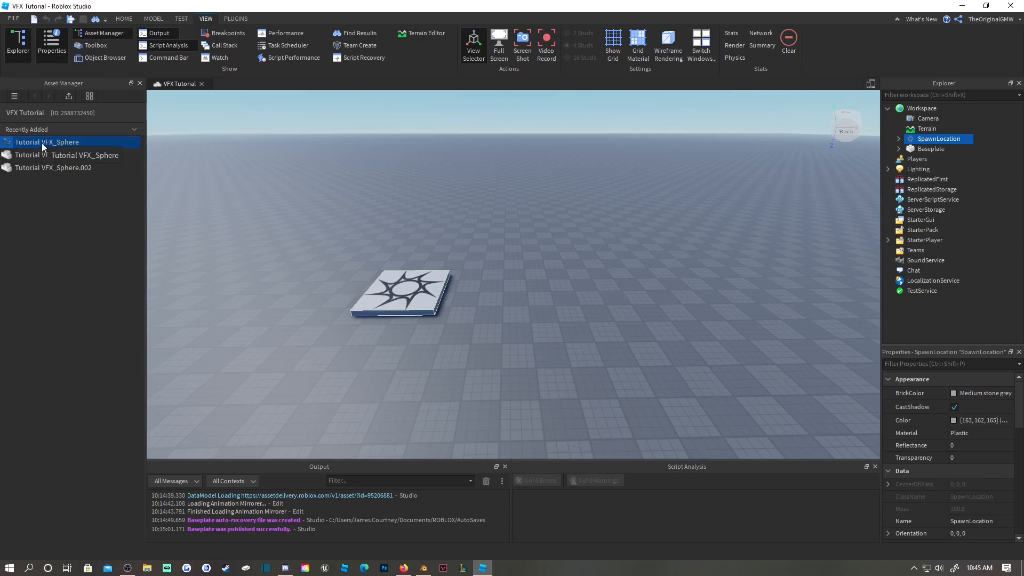
shift+click(43, 168)
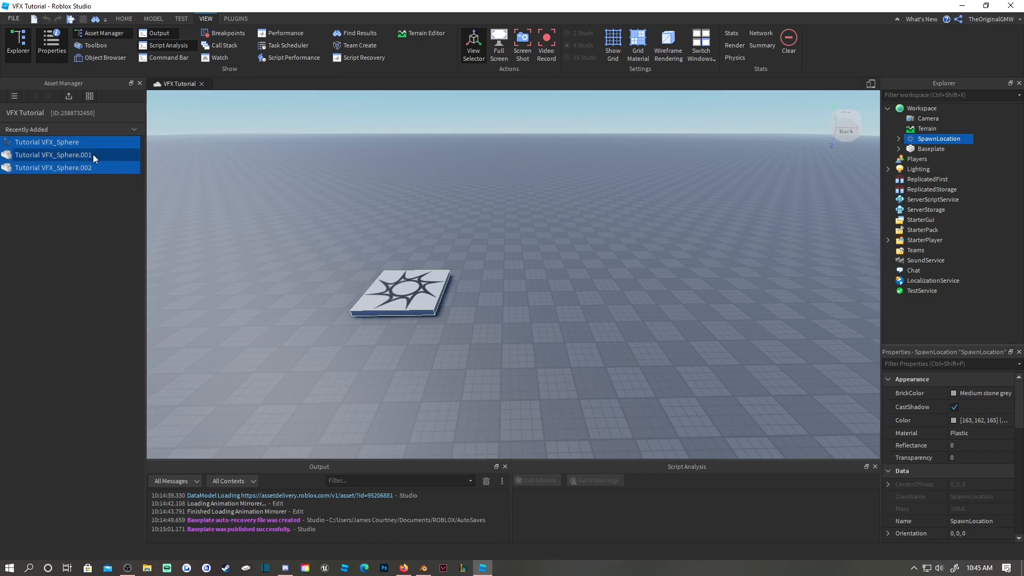
right_click(66, 168)
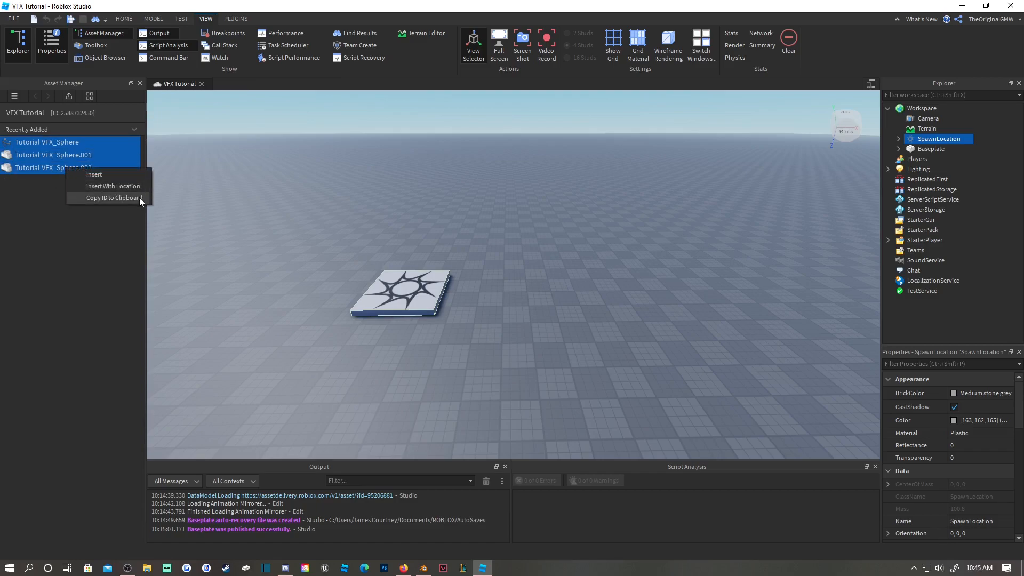
click(131, 188)
drag(534, 298, 374, 303)
right_drag(646, 197, 646, 197)
key(d)
key(w)
key(w)
click(140, 84)
Set the size of the three inserted sphere meshes to 15, 15, 15, undoing and redoing the change to compare.
right_drag(415, 171, 416, 174)
key(w)
key(s)
drag(419, 283, 412, 306)
scroll(972, 463, down, 10)
click(973, 474)
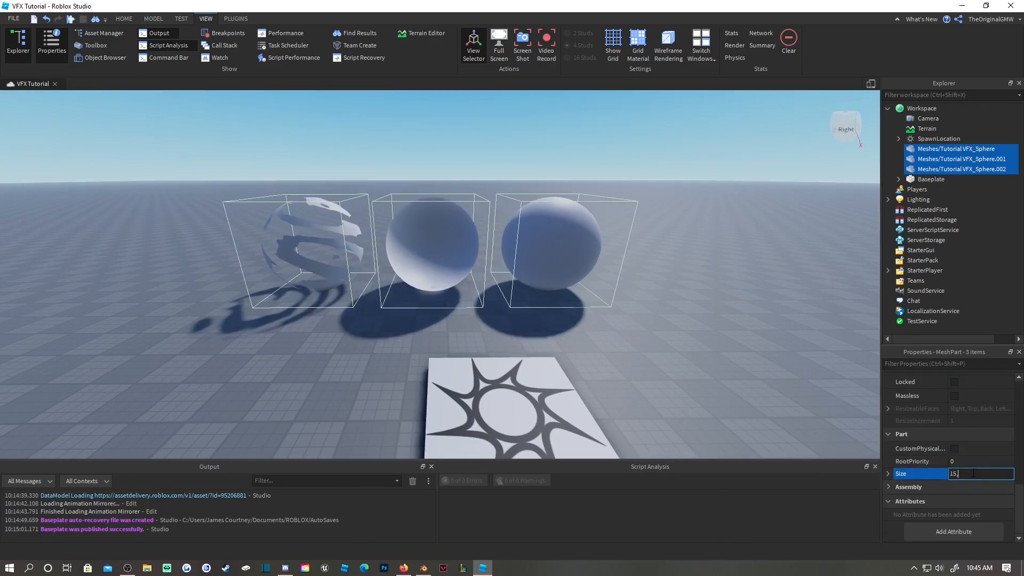
text(15,15,15)
key(Return)
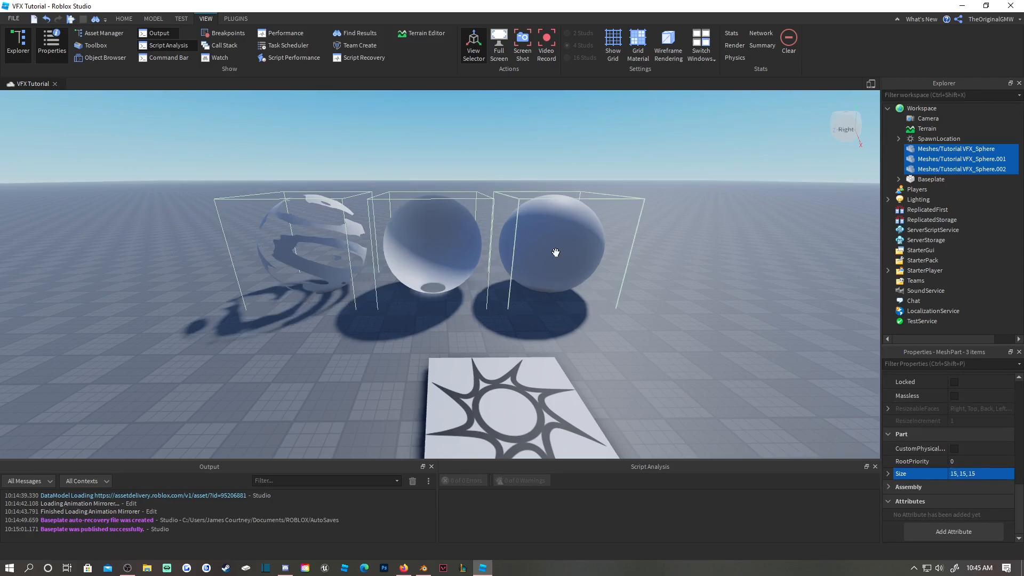
click(46, 20)
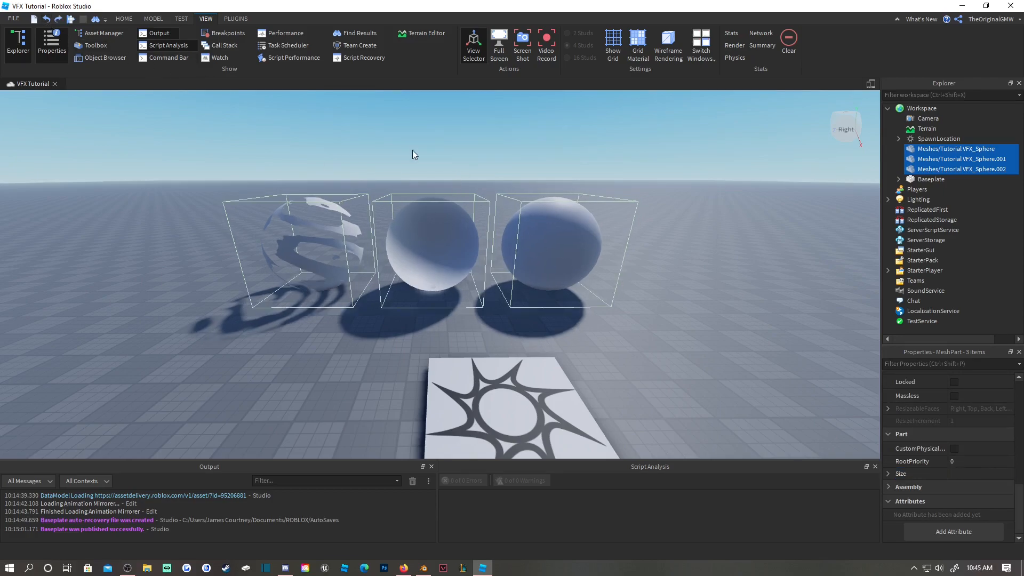
click(55, 21)
click(409, 152)
Examine the surfaces of the imported sphere meshes up close.
right_drag(389, 174, 390, 164)
key(w)
key(a)
right_drag(445, 265, 416, 248)
key(w)
key(d)
key(s)
key(w)
Select the cut-out sphere, inspect its inner faces and turn on its DoubleSided property.
click(415, 244)
key(w)
key(s)
right_drag(301, 260, 302, 262)
key(w)
key(s)
right_drag(450, 277, 449, 276)
key(a)
key(w)
key(s)
key(w)
key(w)
key(s)
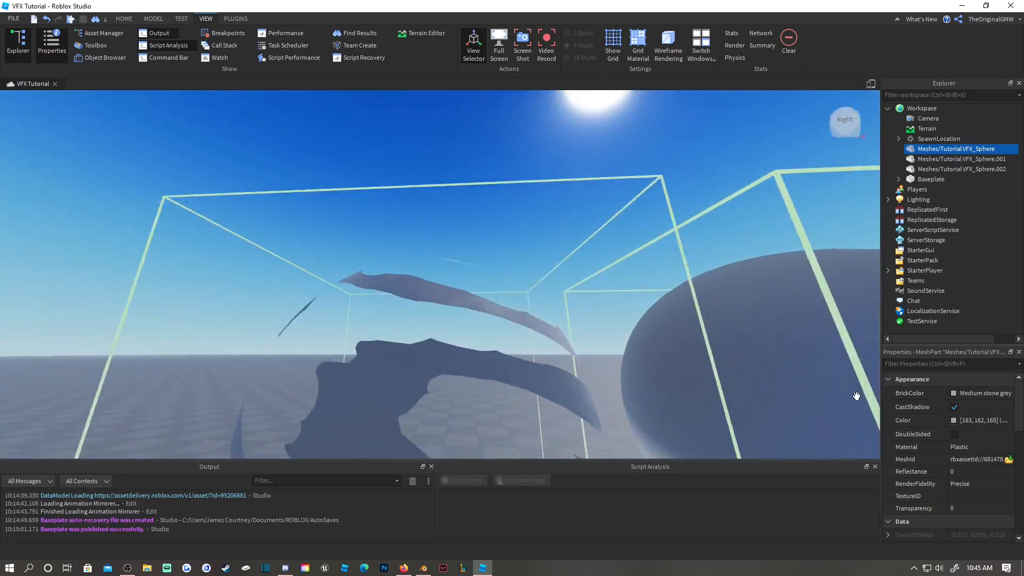
click(955, 434)
key(s)
right_drag(466, 240, 465, 239)
click(443, 142)
Select all three sphere meshes and turn off CastShadow for them.
right_drag(442, 143, 443, 142)
key(d)
key(s)
drag(275, 161, 731, 374)
click(959, 409)
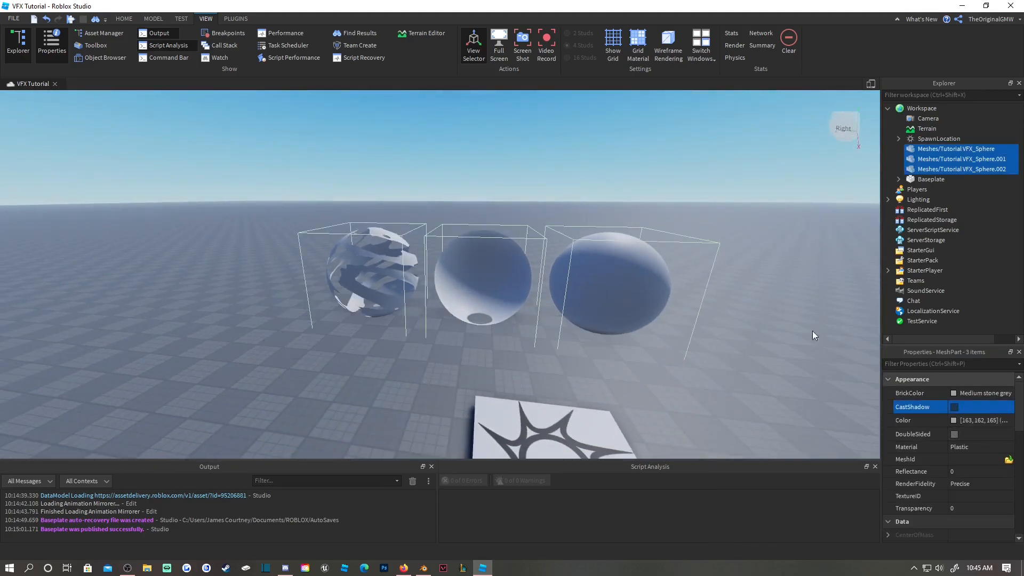
click(517, 184)
key(w)
right_drag(516, 184, 516, 185)
key(w)
key(s)
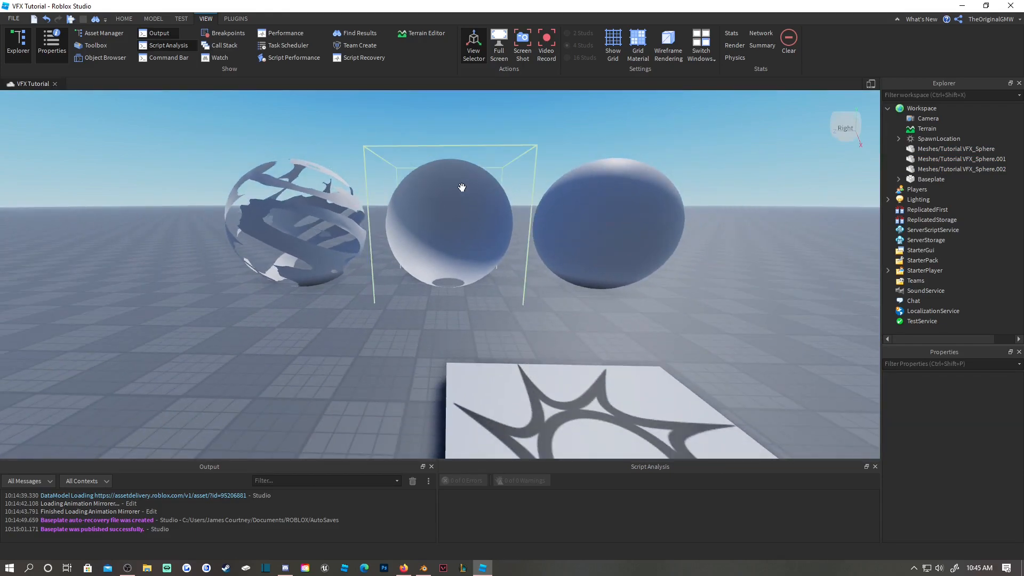
Select the middle plain sphere with flipped normals, activate the Move tool and inspect the sphere up close.
click(462, 185)
click(124, 19)
click(106, 43)
right_drag(526, 212, 474, 194)
key(w)
key(s)
key(w)
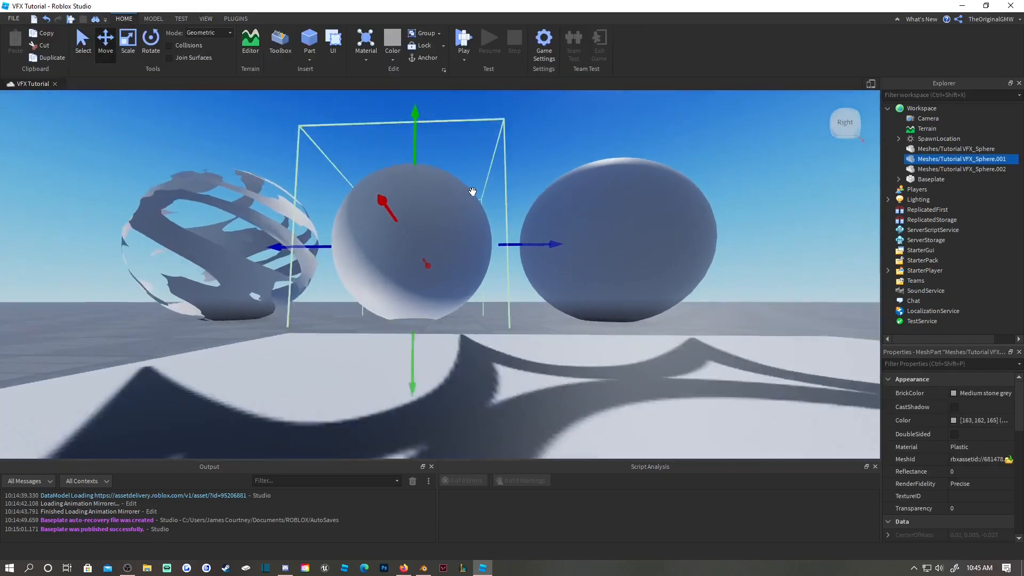
Select the other plain sphere, Tutorial VFX_Sphere.002, and lower it partway into the baseplate.
click(560, 215)
right_drag(560, 215, 539, 206)
key(s)
key(d)
drag(462, 128, 478, 200)
key(w)
right_drag(478, 200, 477, 198)
key(s)
key(w)
drag(446, 265, 450, 255)
right_drag(505, 238, 500, 237)
key(w)
key(s)
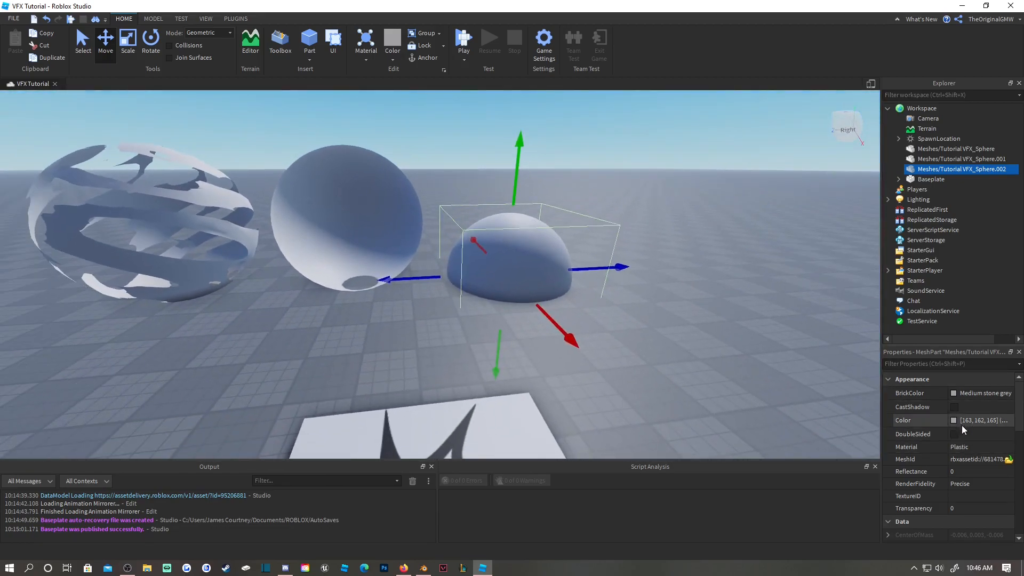
Give the half-sunken plain sphere the Neon material, try Bright yellow on it, and settle on CGA brown.
right_drag(614, 133, 607, 135)
click(369, 56)
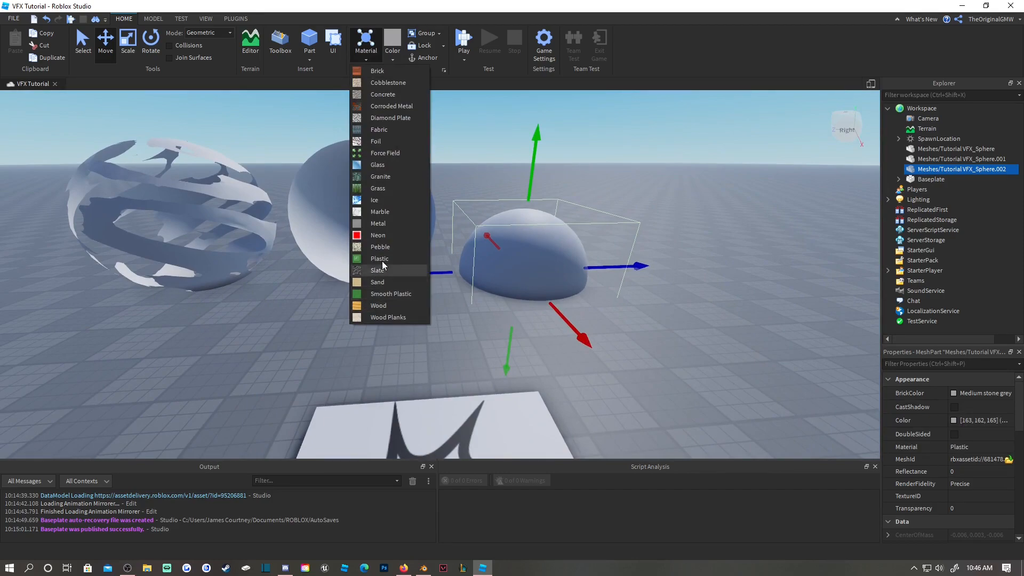
click(384, 235)
click(393, 61)
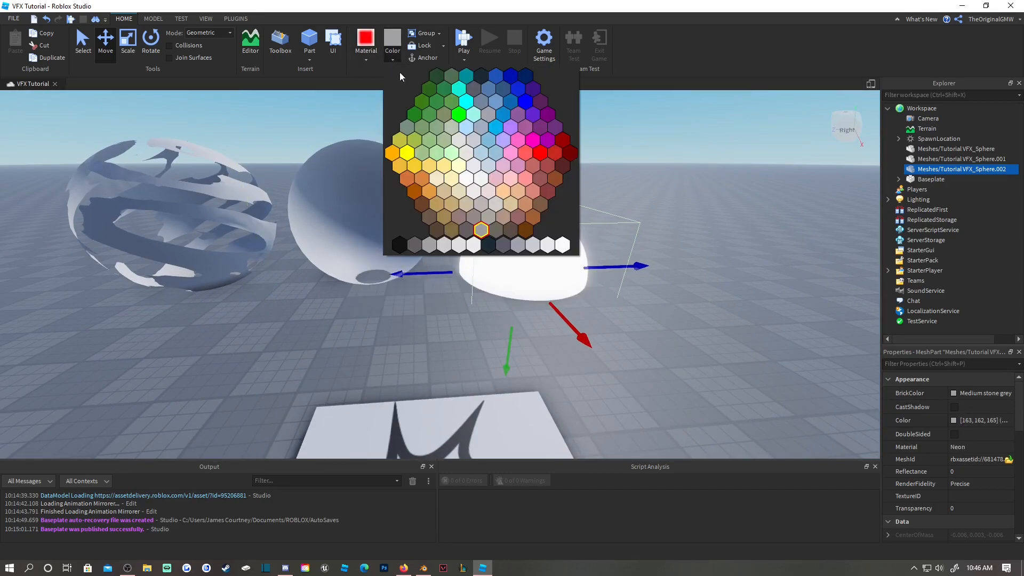
click(414, 167)
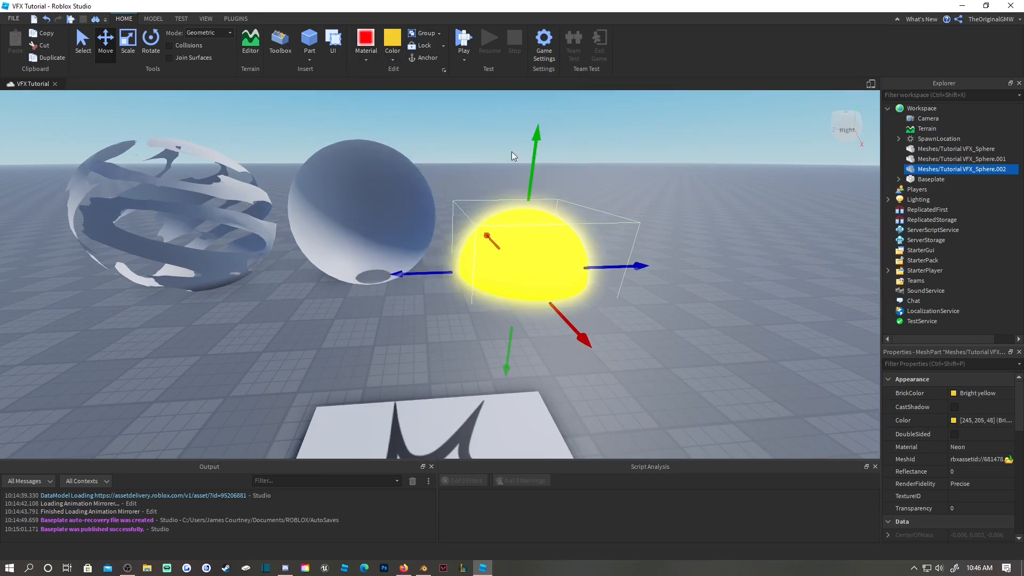
click(393, 60)
click(413, 191)
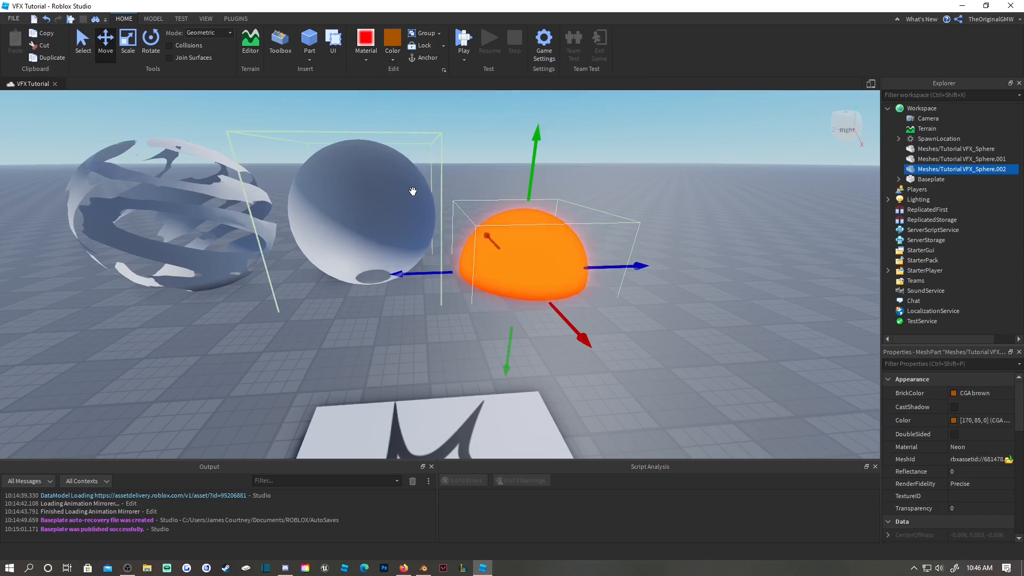
click(514, 165)
Set the size of the plain sphere with flipped normals to 15.5, 15.5, 15.5.
key(d)
click(490, 239)
click(373, 203)
scroll(924, 460, down, 3)
scroll(926, 464, down, 5)
click(997, 473)
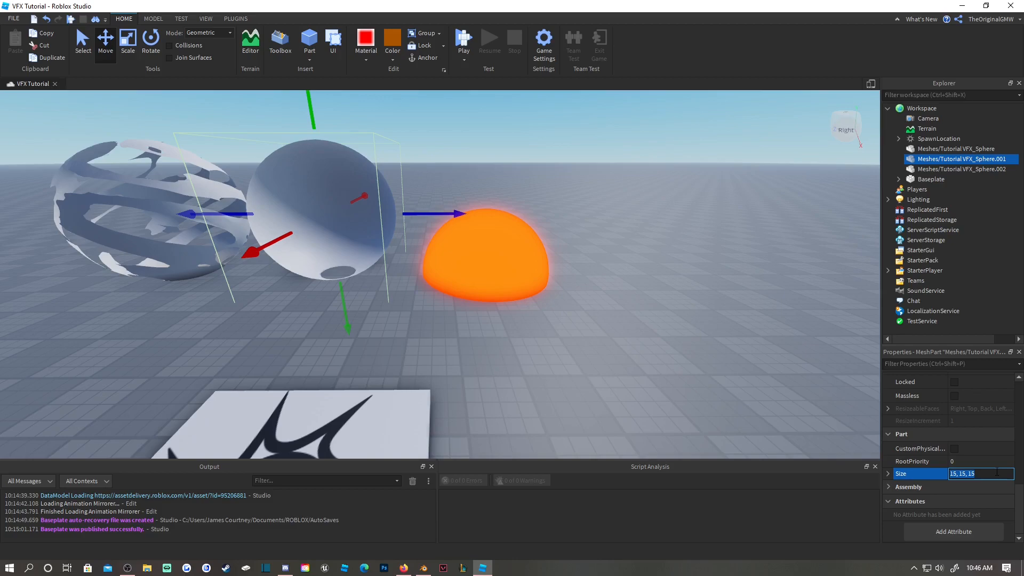
text(15.5,15.5,15,5)
key(Return)
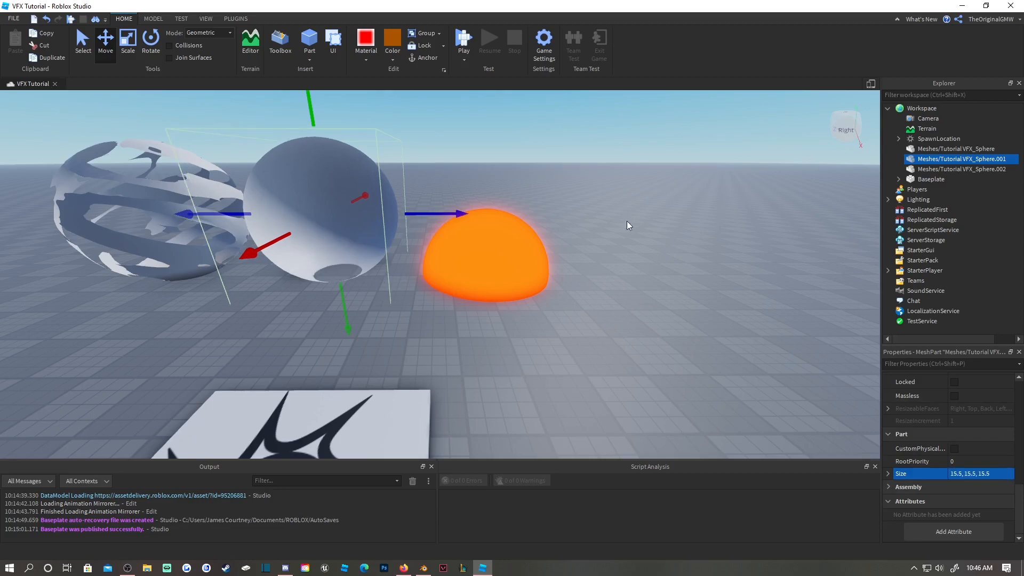
Copy the orange sphere's position, -25.094, 0.172, -12.045, to the flipped-normal sphere so that both share the same center.
click(515, 226)
scroll(952, 411, up, 5)
click(978, 428)
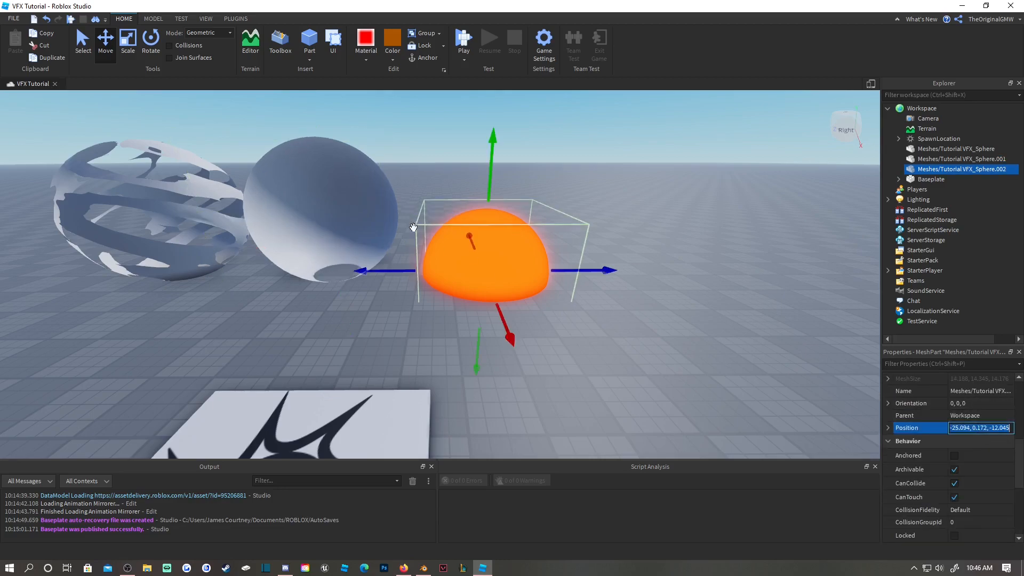
key(ctrl+c)
click(338, 194)
click(953, 428)
key(ctrl+v)
key(Return)
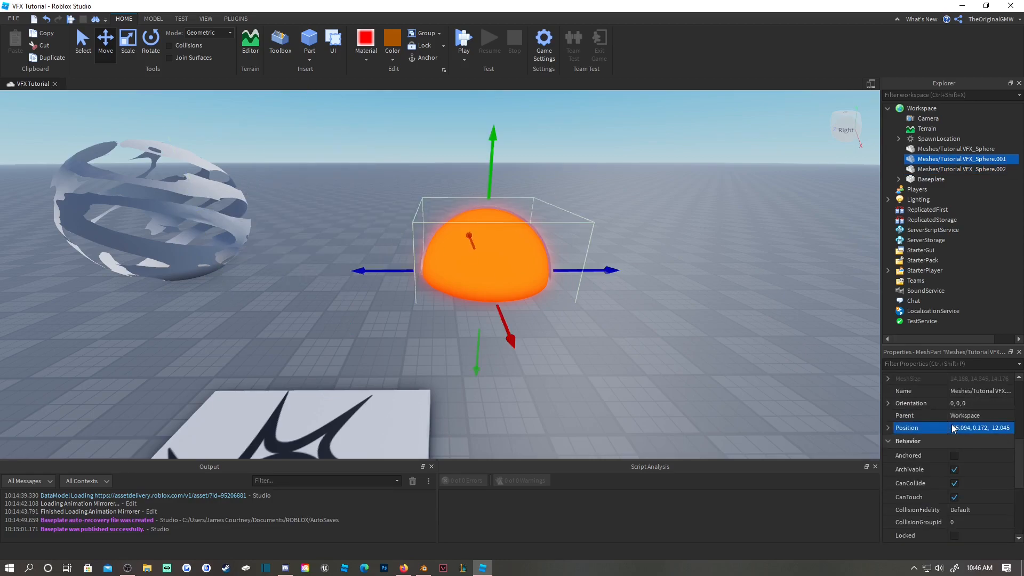
Give the flipped-normal sphere around the orange dome the Neon material and check its glowing outline.
scroll(655, 304, up, 5)
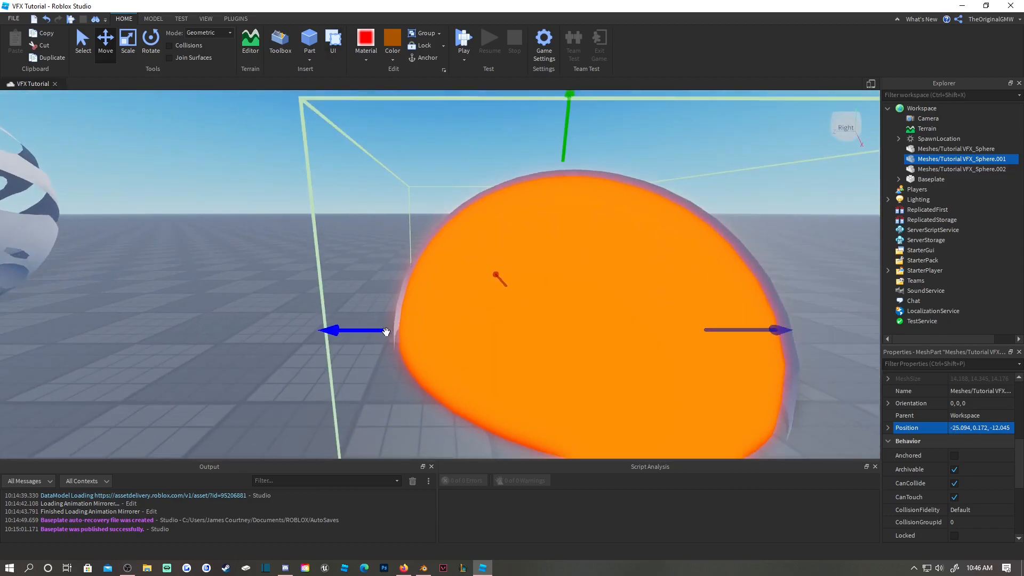
scroll(757, 347, down, 3)
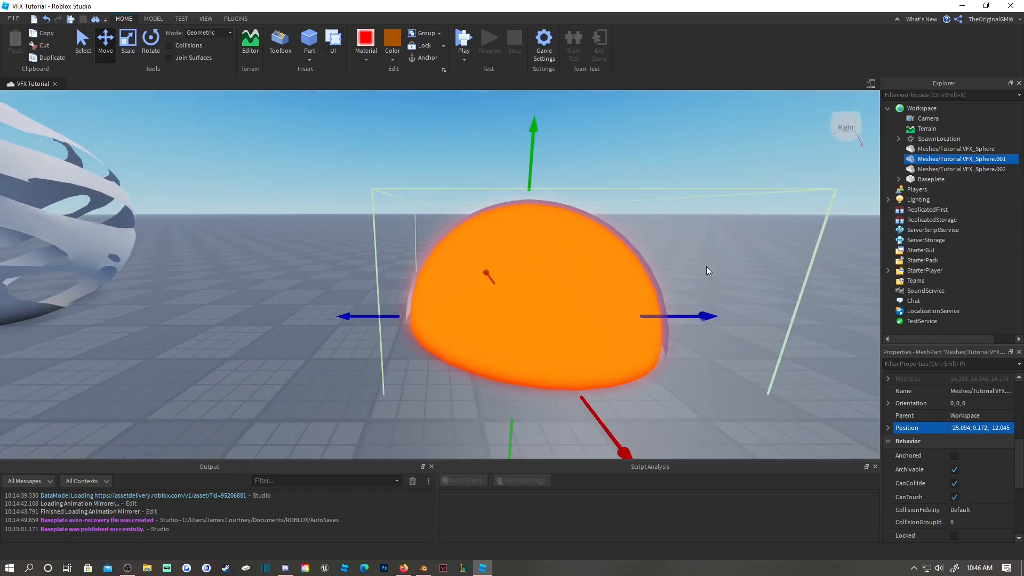
click(370, 41)
scroll(458, 140, up, 2)
right_drag(459, 165, 459, 140)
scroll(409, 111, down, 4)
scroll(574, 210, up, 3)
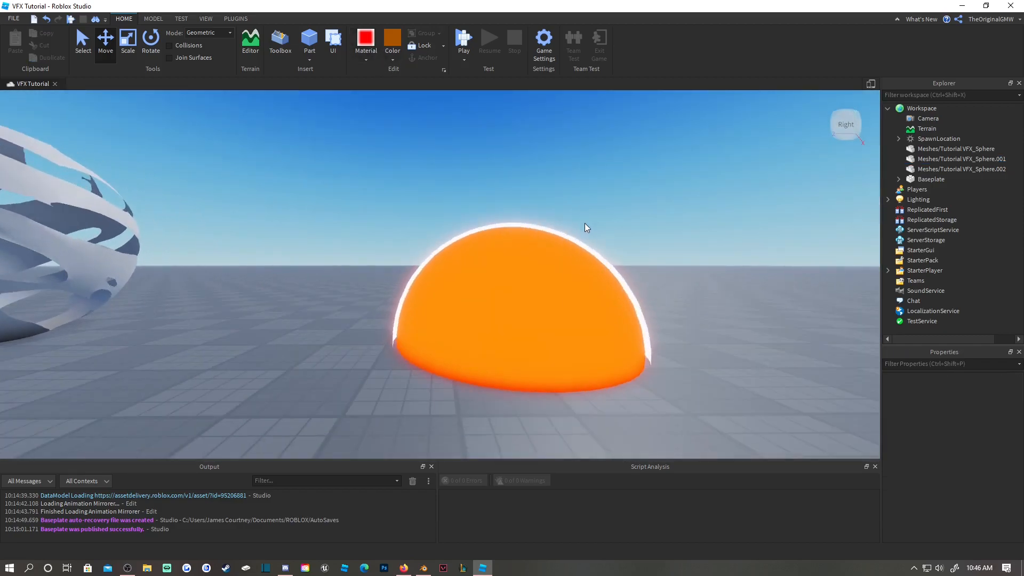
Try New Yeller and Really red as the outline color on the flipped-normal sphere.
click(398, 51)
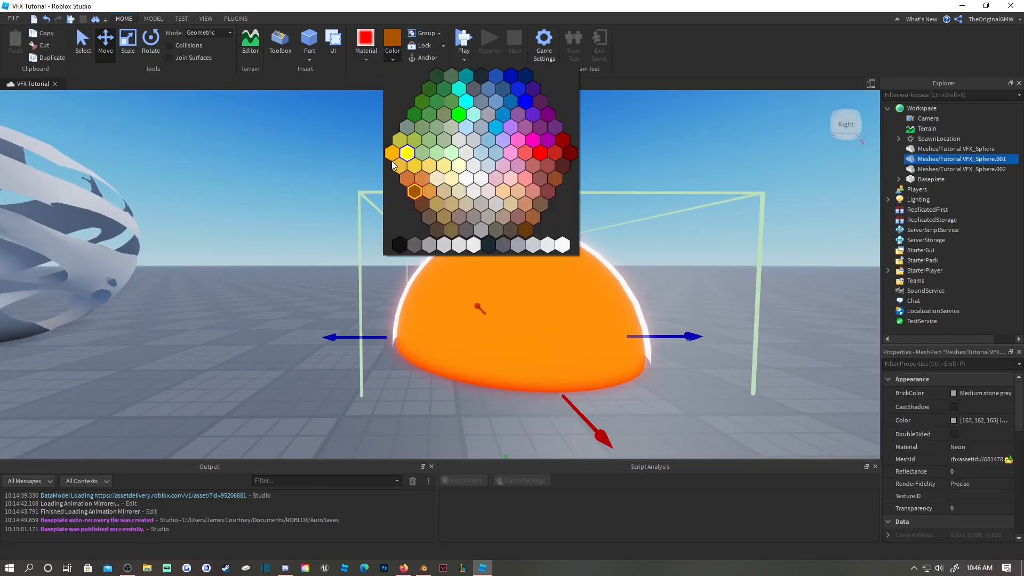
click(484, 149)
right_drag(530, 128, 530, 143)
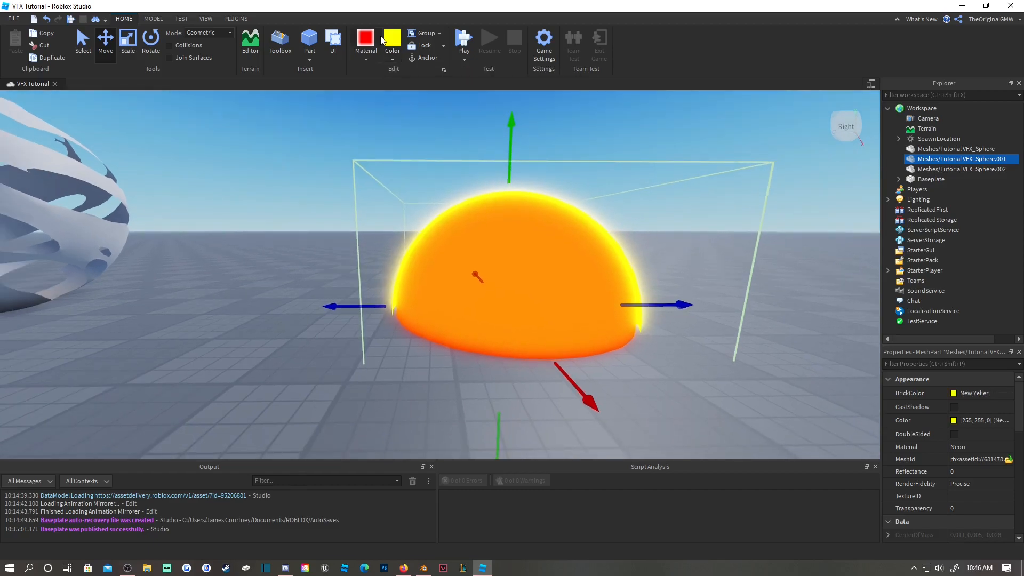
click(393, 52)
click(539, 153)
scroll(538, 155, down, 3)
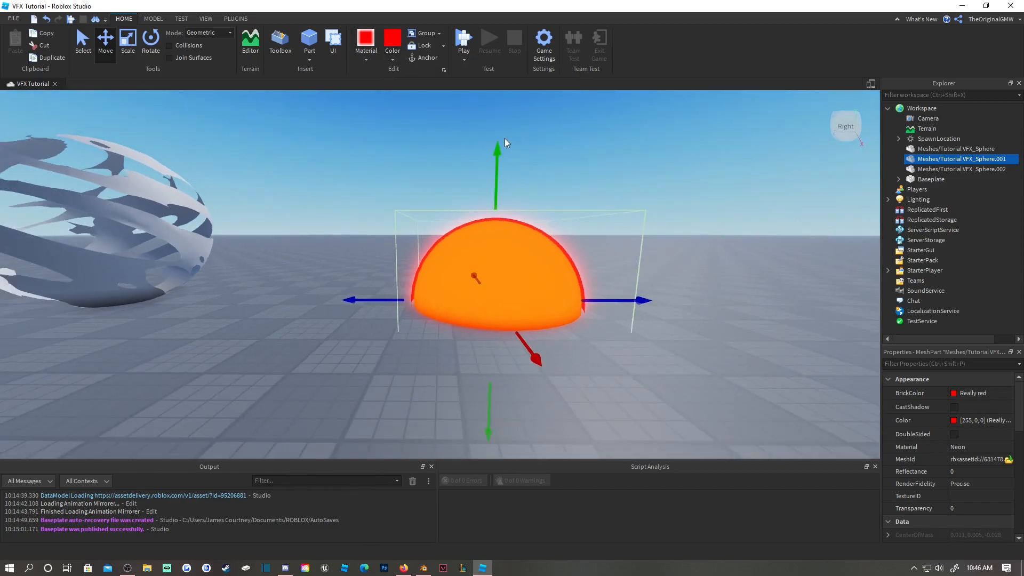
Try Steel blue and Medium blue as the outline color on the flipped-normal sphere.
click(393, 43)
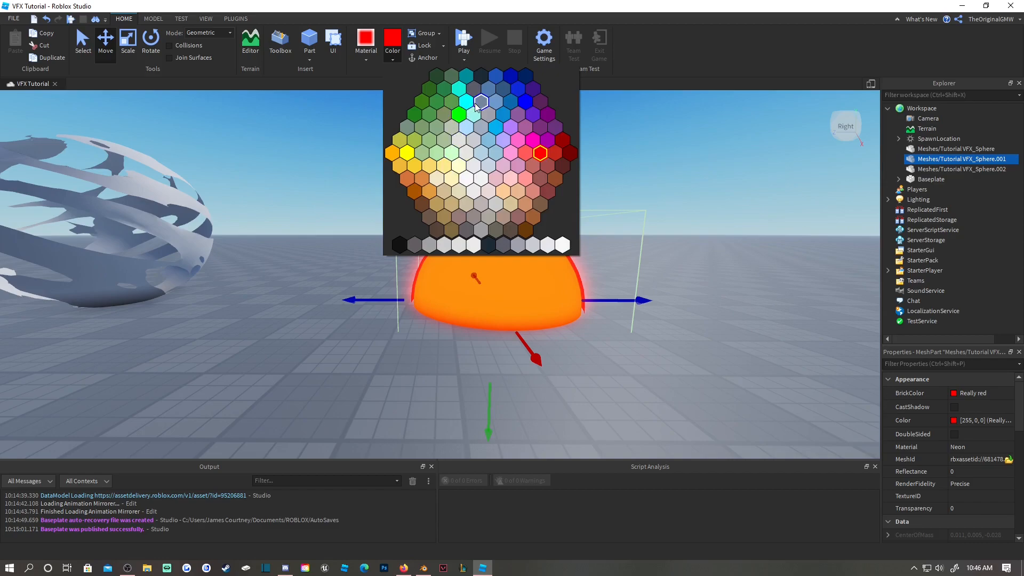
click(489, 90)
click(395, 49)
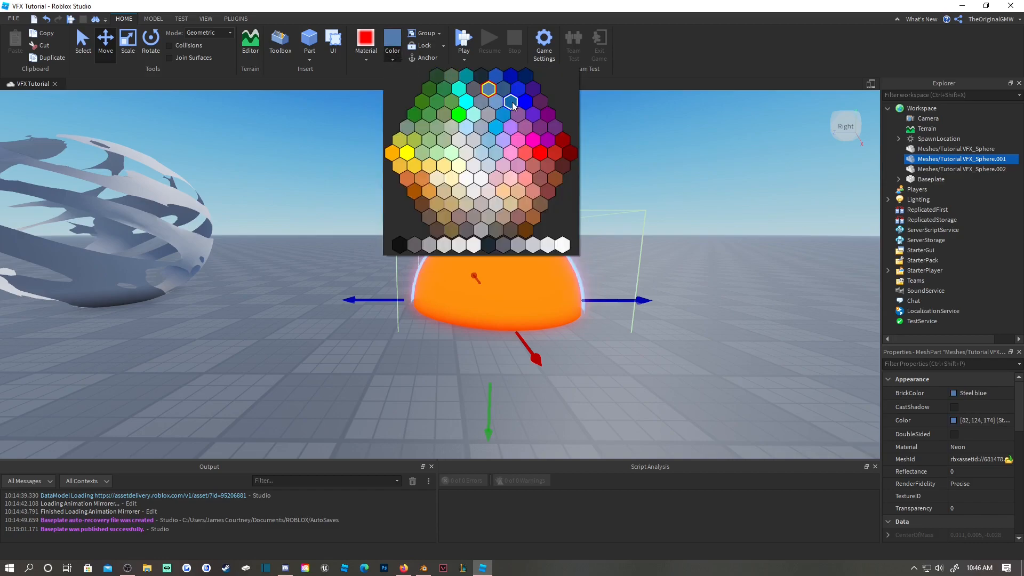
click(510, 103)
scroll(608, 148, up, 4)
scroll(610, 150, down, 4)
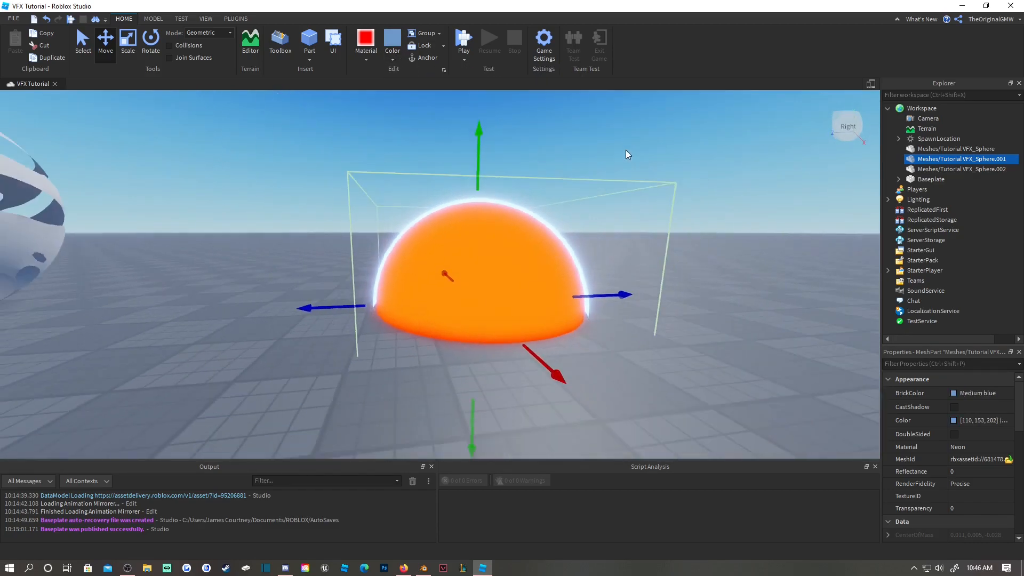
Recolor the inner sphere, Tutorial VFX_Sphere.002, trying Alder first and settling on Lavender.
click(946, 169)
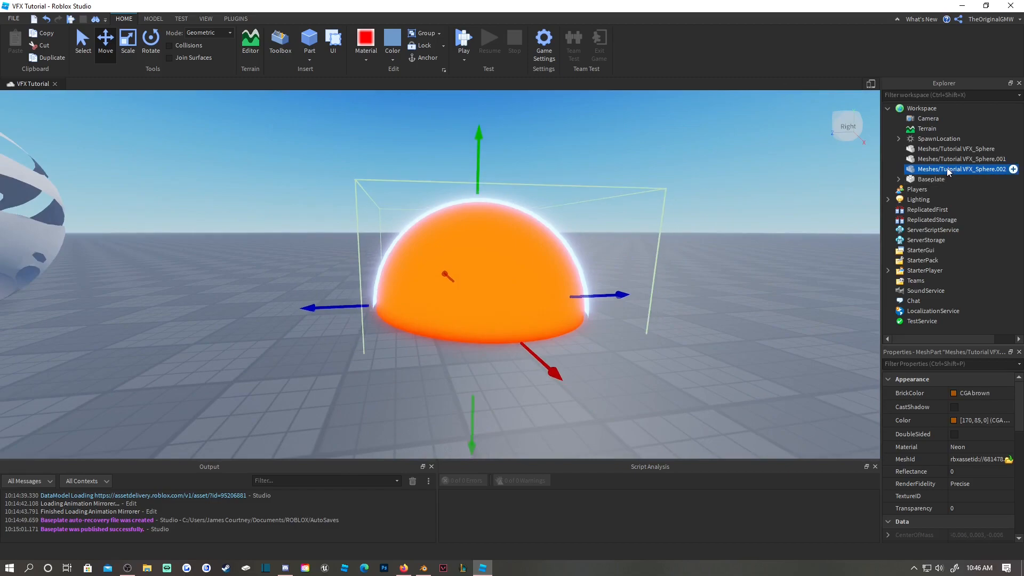
click(389, 53)
click(516, 117)
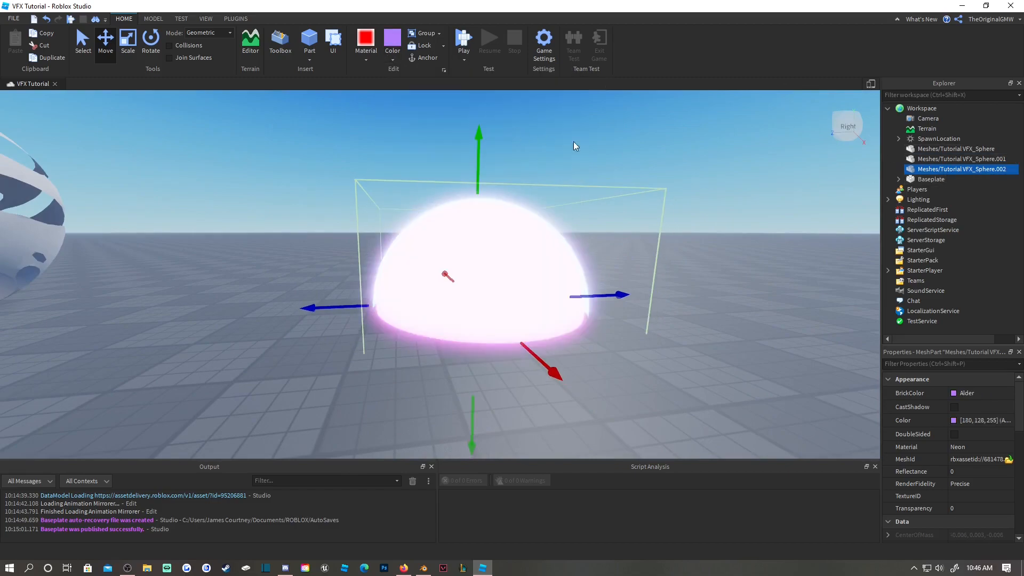
click(395, 53)
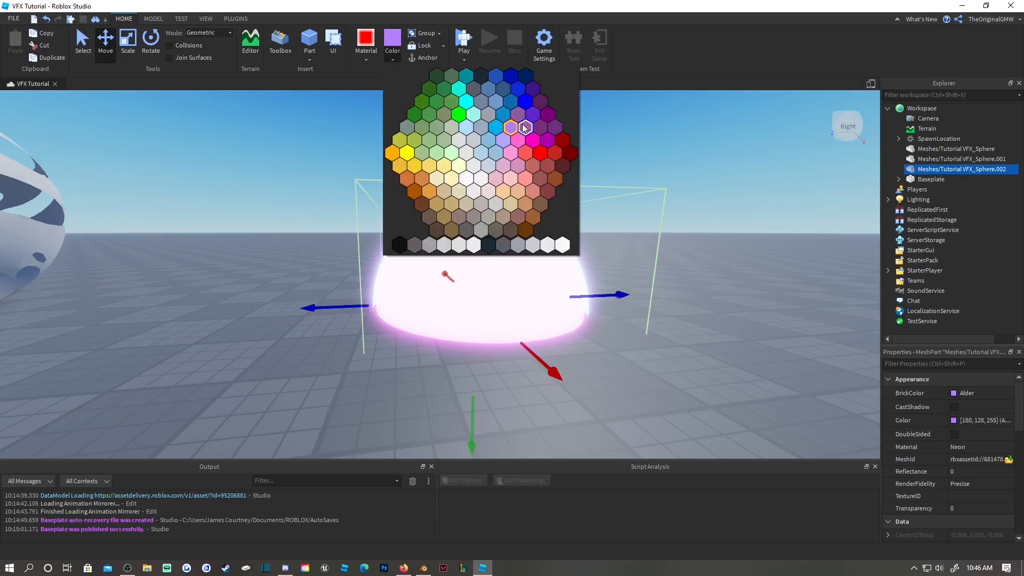
click(517, 116)
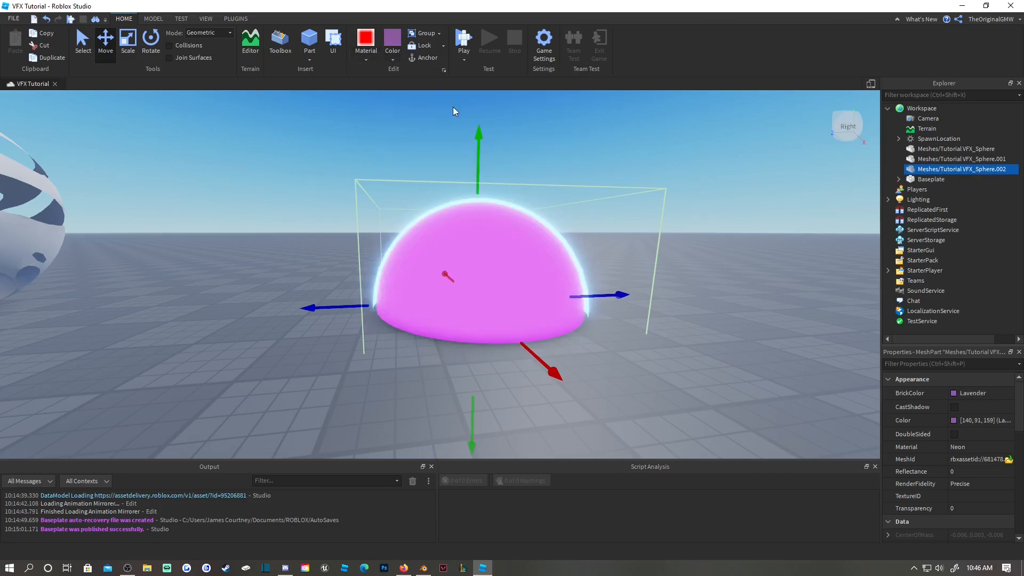
Color the outer flipped-normal sphere Alder and check the glow around the dome.
click(538, 215)
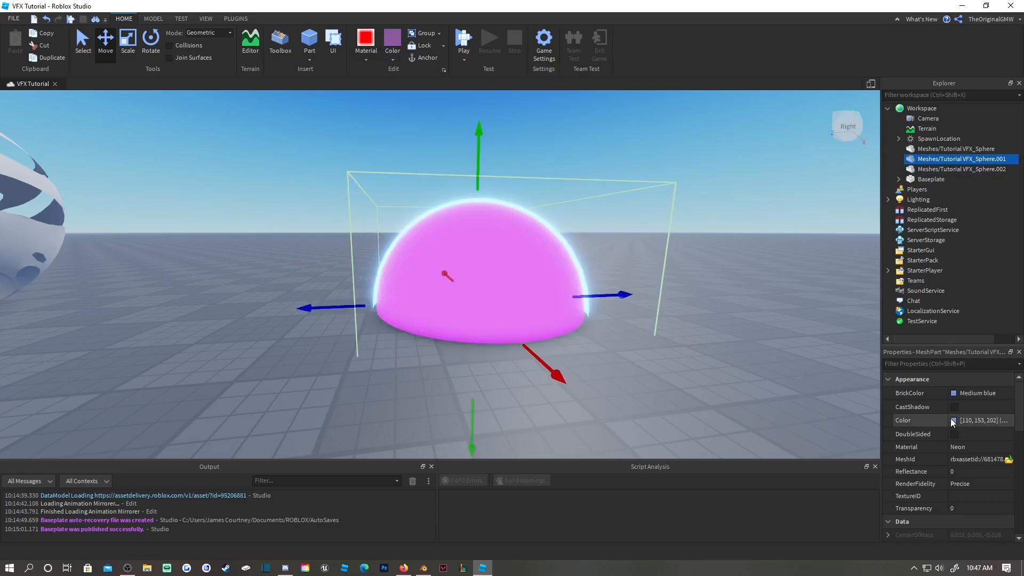
click(399, 62)
click(513, 119)
click(596, 153)
scroll(595, 152, up, 2)
right_drag(595, 153, 595, 153)
scroll(595, 152, down, 3)
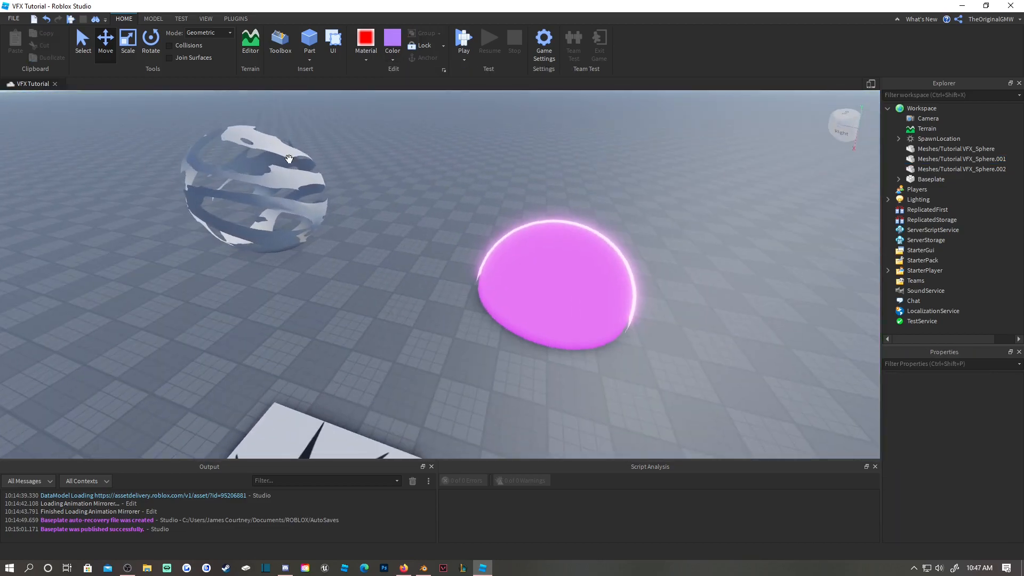
Set the size of the cut-out sphere to 16, 16, 16.
click(596, 296)
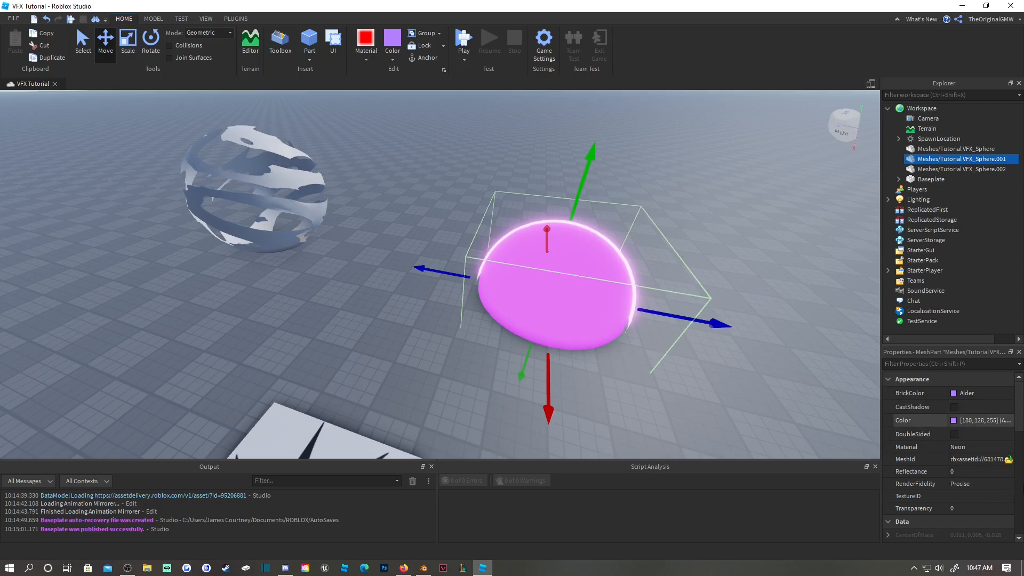
scroll(982, 487, down, 9)
click(301, 187)
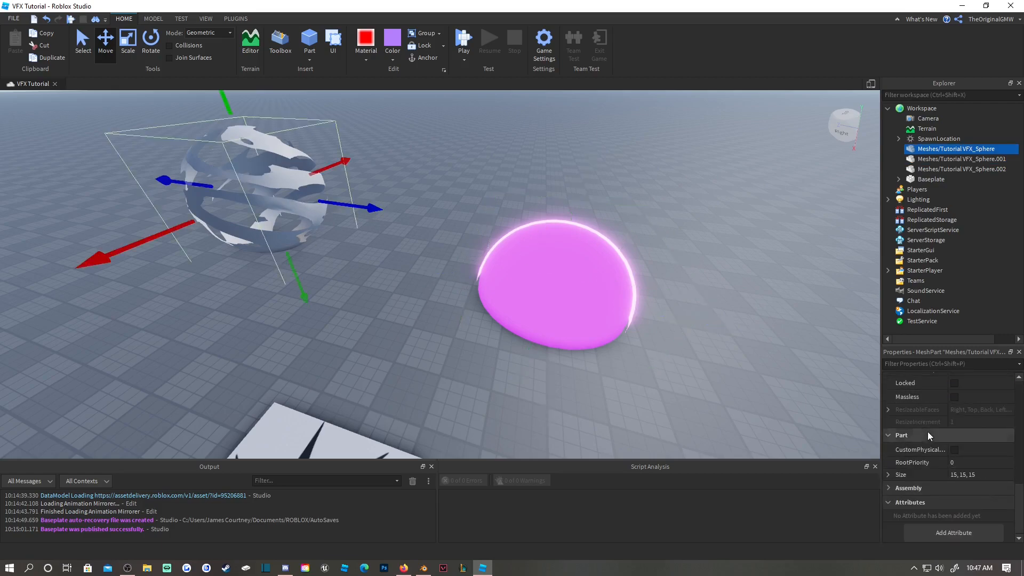
click(979, 475)
text(1)
text(6, 16, 16)
key(Return)
Copy the outer sphere's position, -25.094, 0.172, -12.045, to the cut-out sphere and make the cut-out sphere Neon.
click(607, 246)
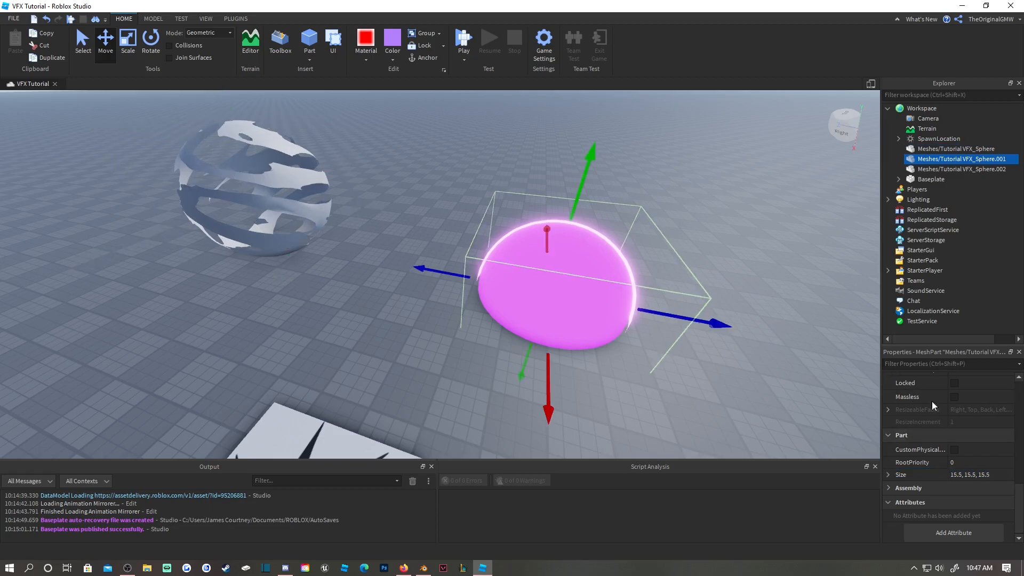
scroll(949, 453, up, 5)
click(982, 429)
key(ctrl+c)
click(254, 184)
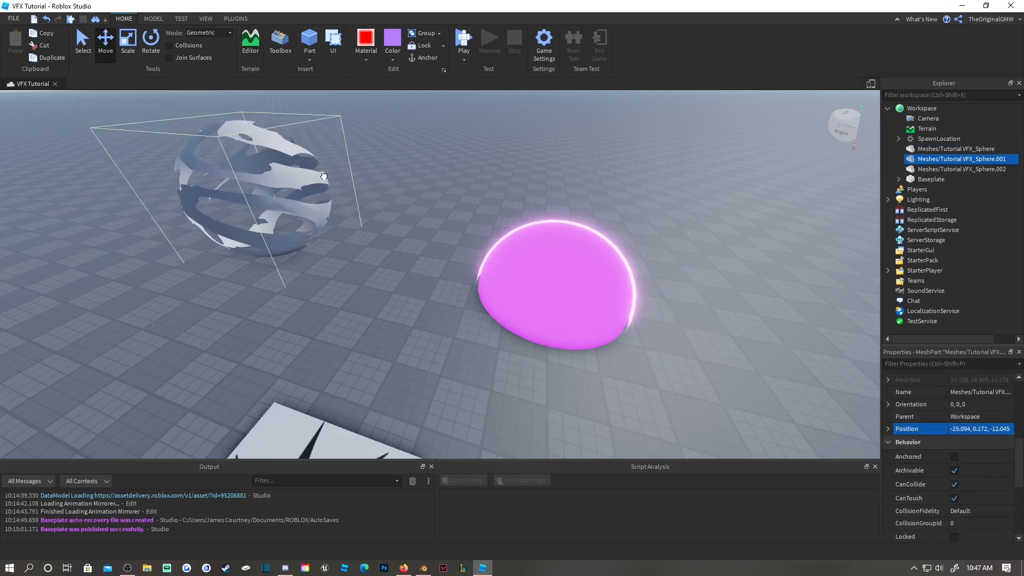
click(997, 430)
key(ctrl+v)
key(Return)
key(f)
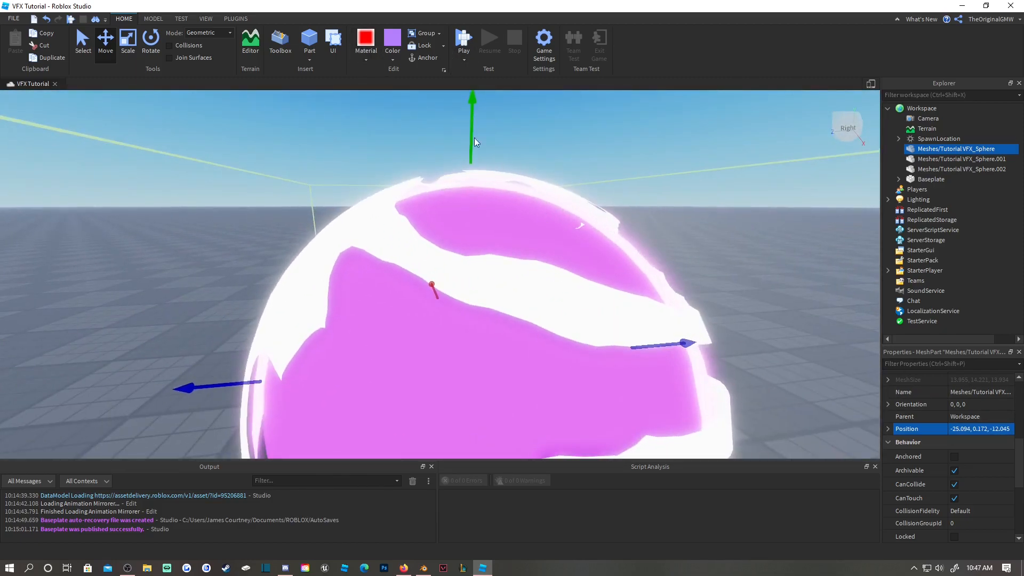
Color the cut-out sphere dark purple.
click(398, 59)
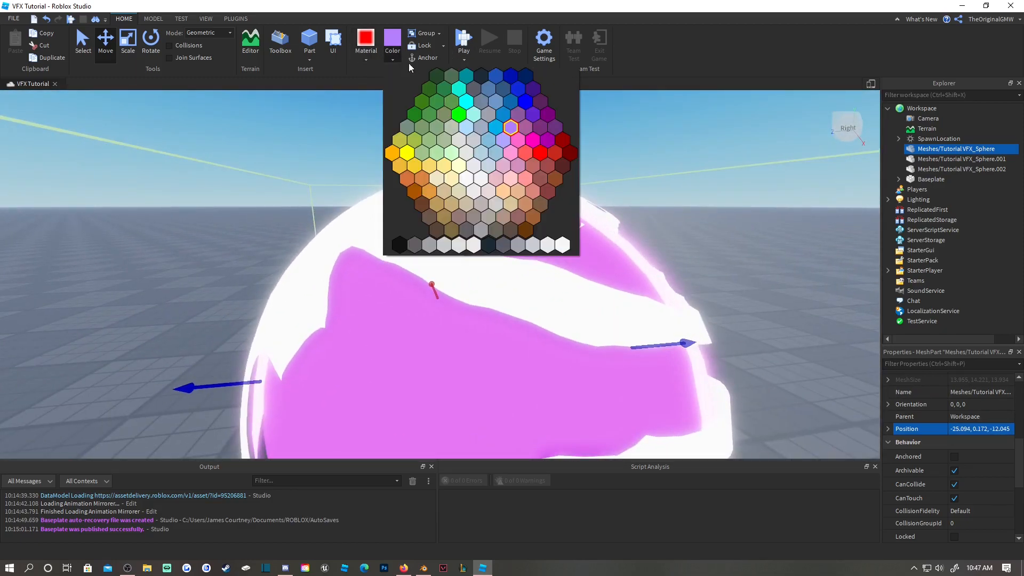
click(540, 100)
scroll(589, 211, down, 5)
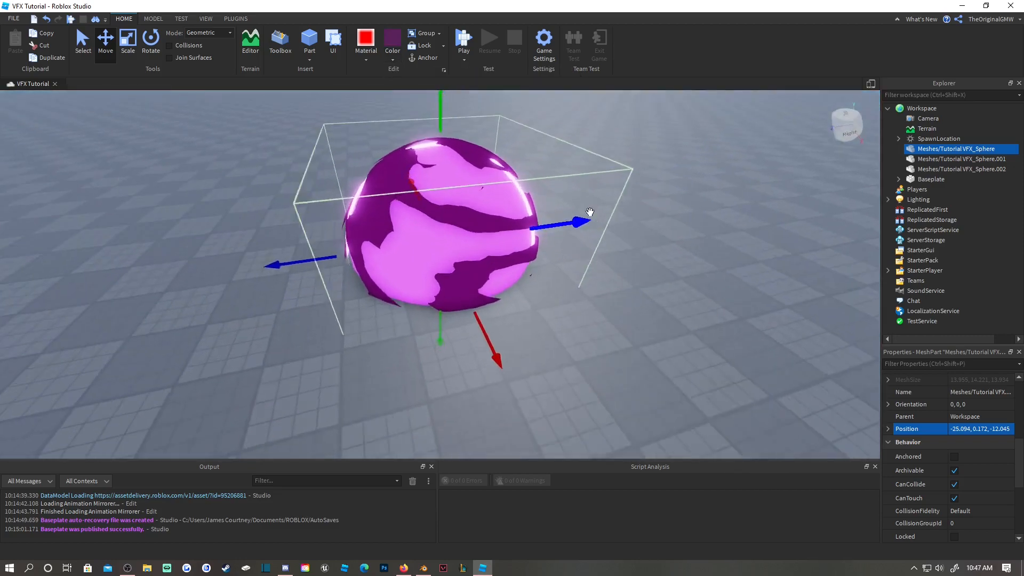
Deselect the cut-out sphere and examine the layered purple dome effect from several distances and angles.
right_drag(590, 212, 603, 232)
click(602, 232)
key(a)
key(a)
key(w)
key(w)
key(s)
key(s)
key(d)
key(s)
key(d)
key(w)
key(s)
key(s)
key(w)
key(s)
key(s)
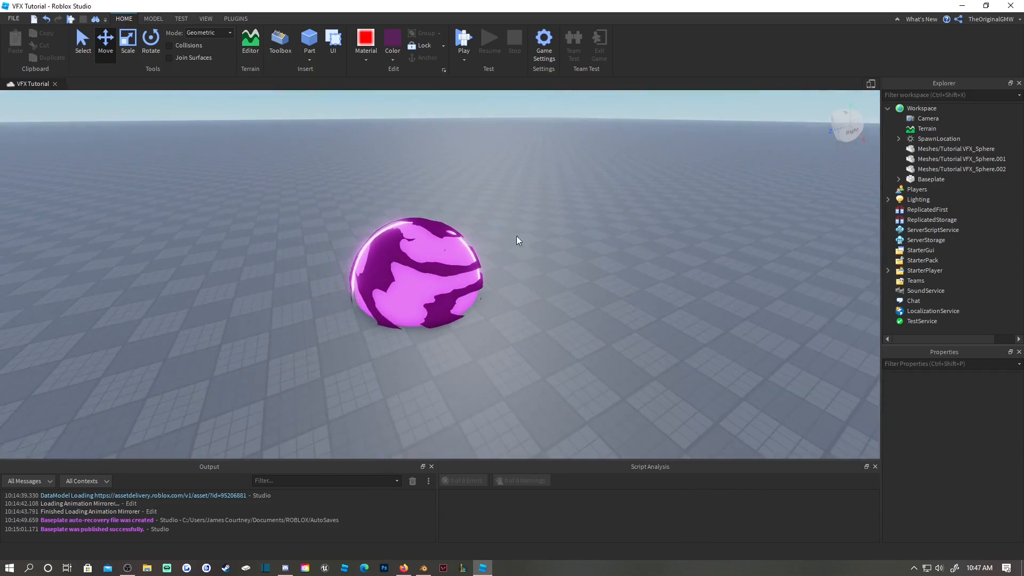
Publish the VFX Tutorial place to Roblox.
right_drag(548, 202, 528, 201)
click(7, 18)
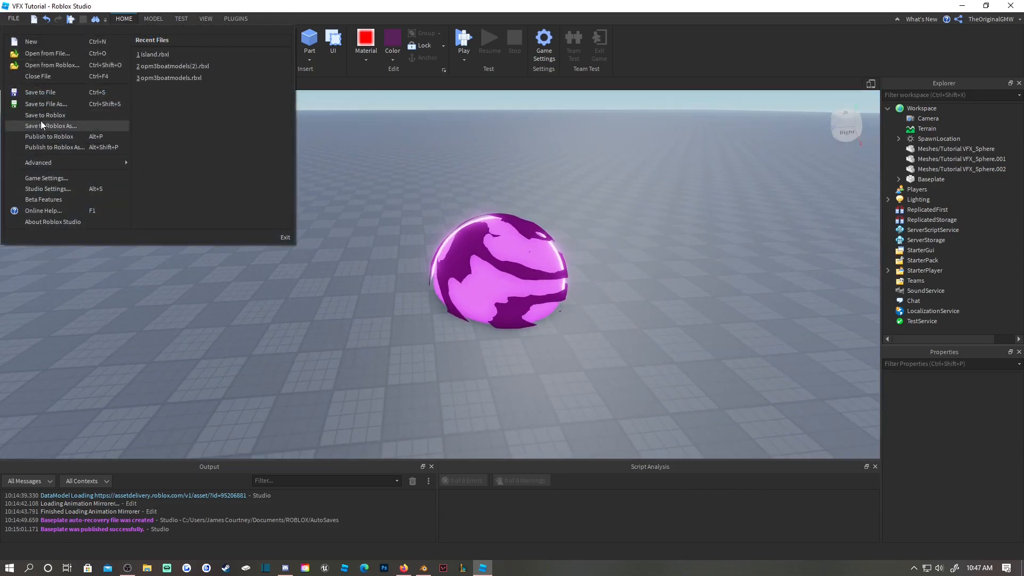
click(56, 137)
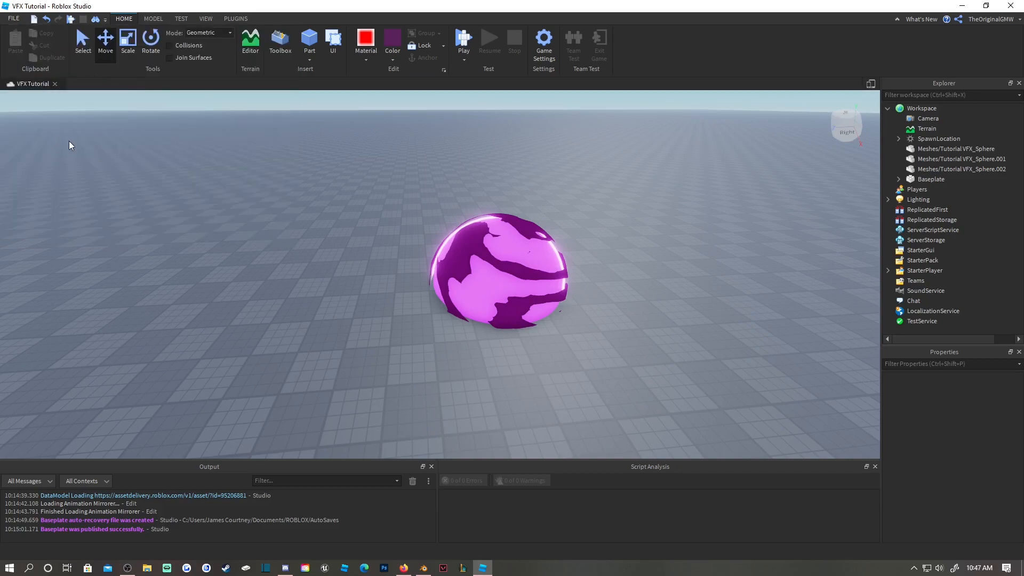
Switch to Blender, select all three spheres and hide them.
click(424, 567)
drag(203, 237, 609, 374)
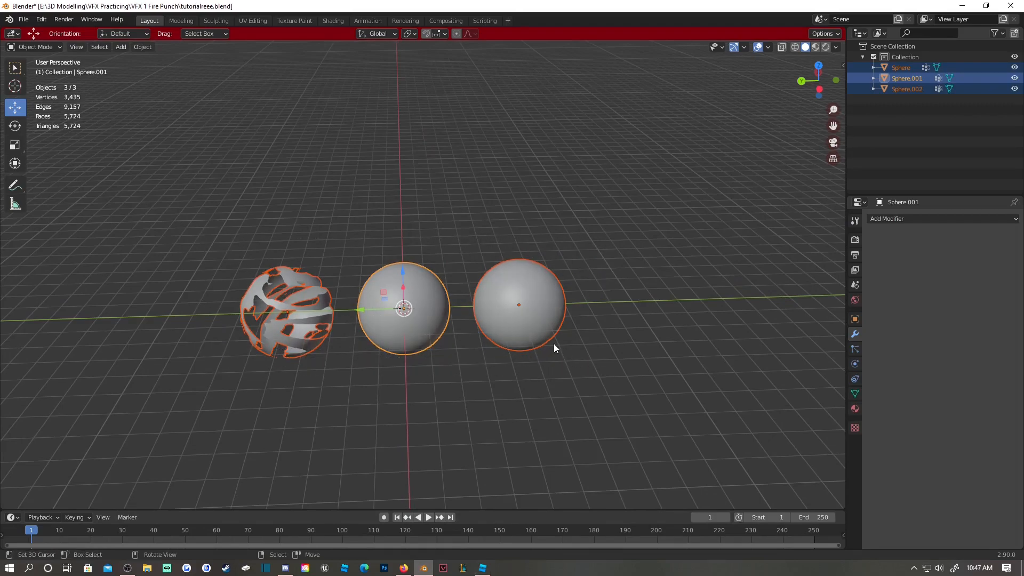
key(h)
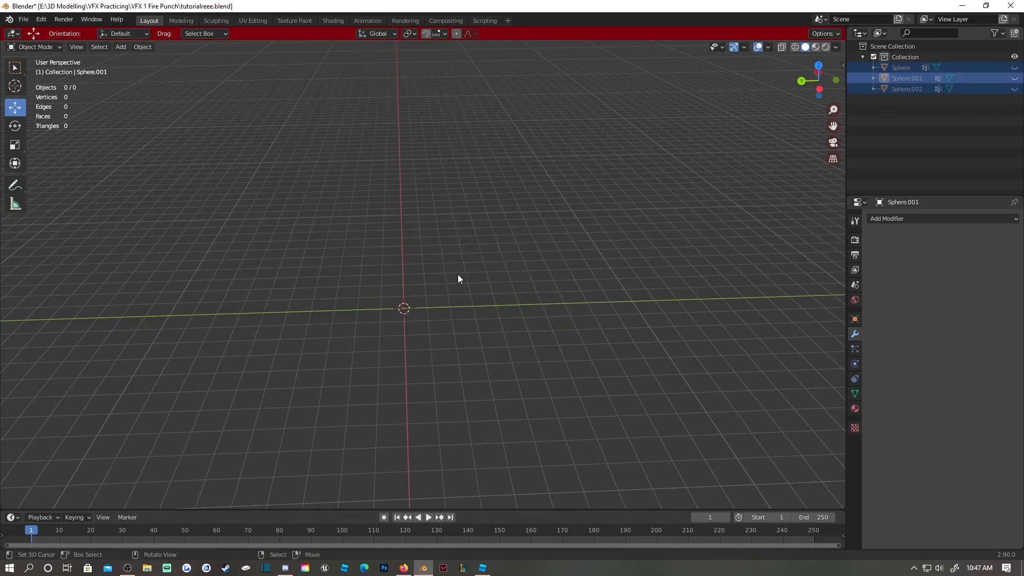
middle_drag(510, 263, 425, 279)
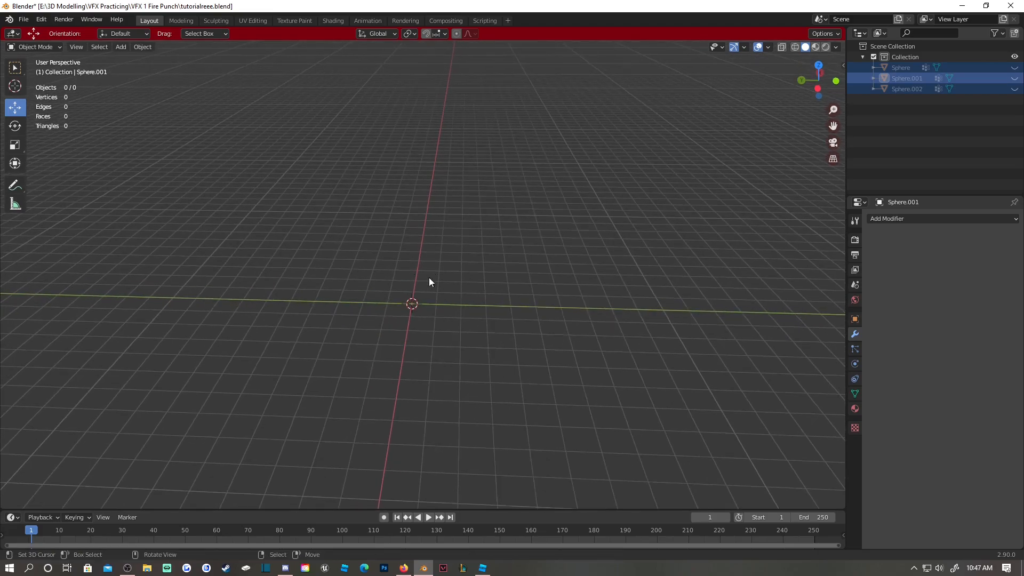
click(965, 95)
click(1014, 67)
click(1015, 68)
click(1014, 68)
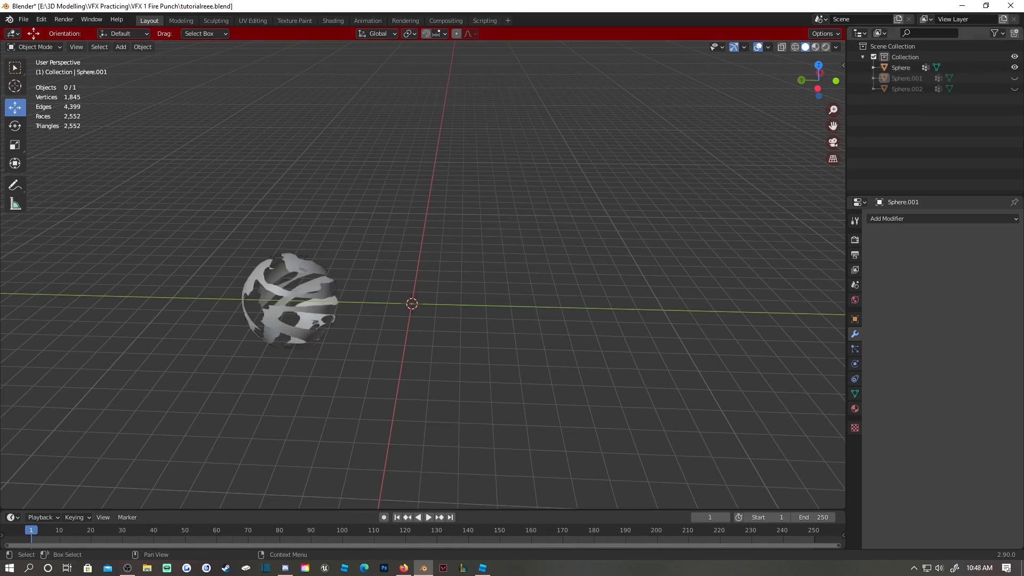
click(1015, 68)
Add a cylinder at the origin and raise it vertically until its base rests on the grid floor.
key(shift+grave)
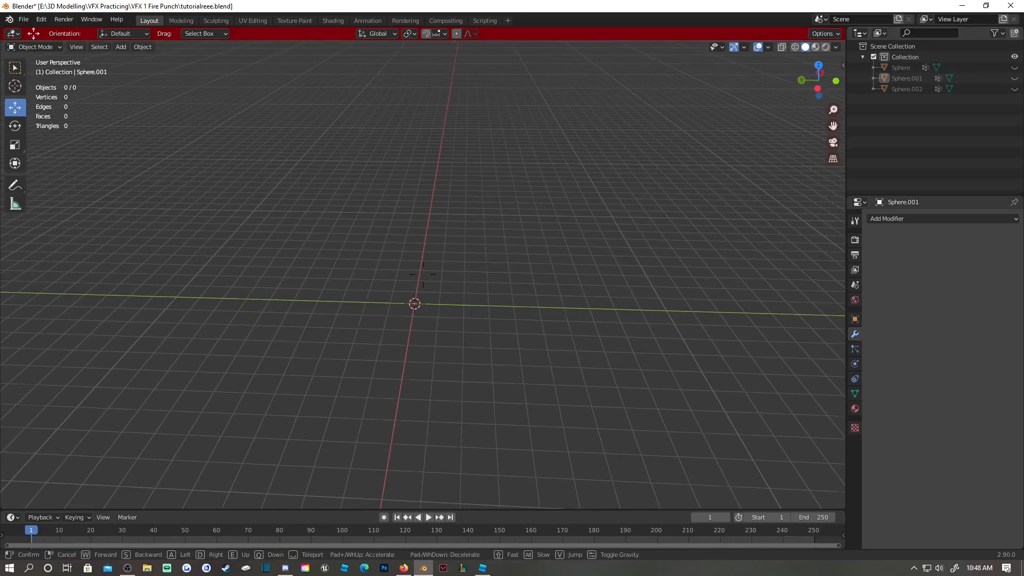
click(423, 274)
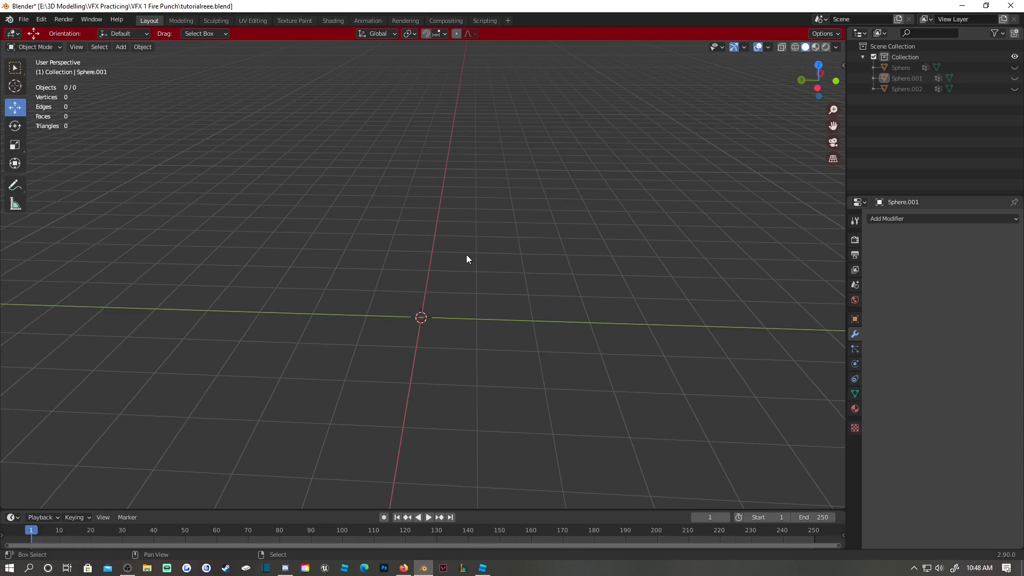
key(shift+a)
mouse_move(466, 255)
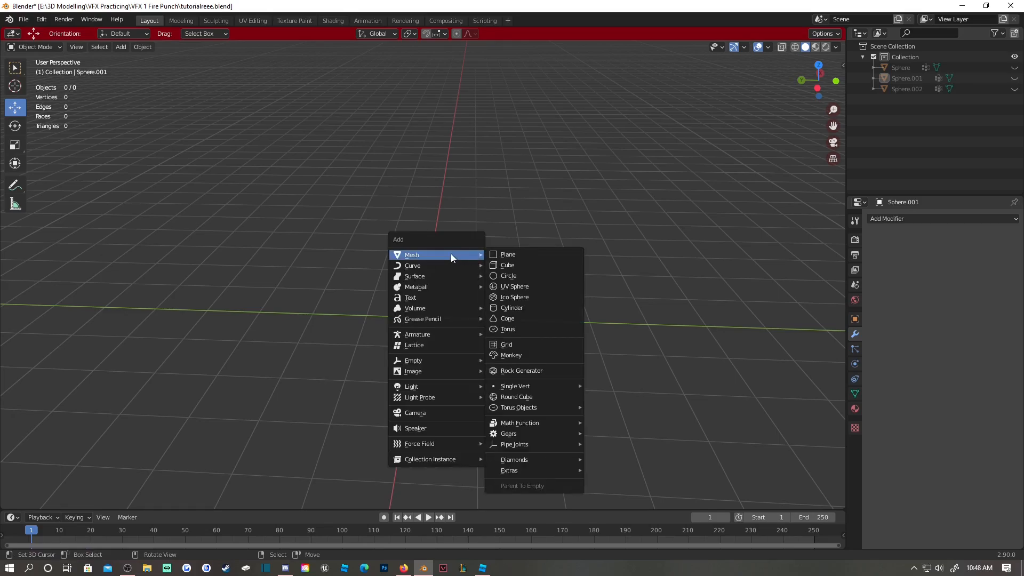
click(516, 308)
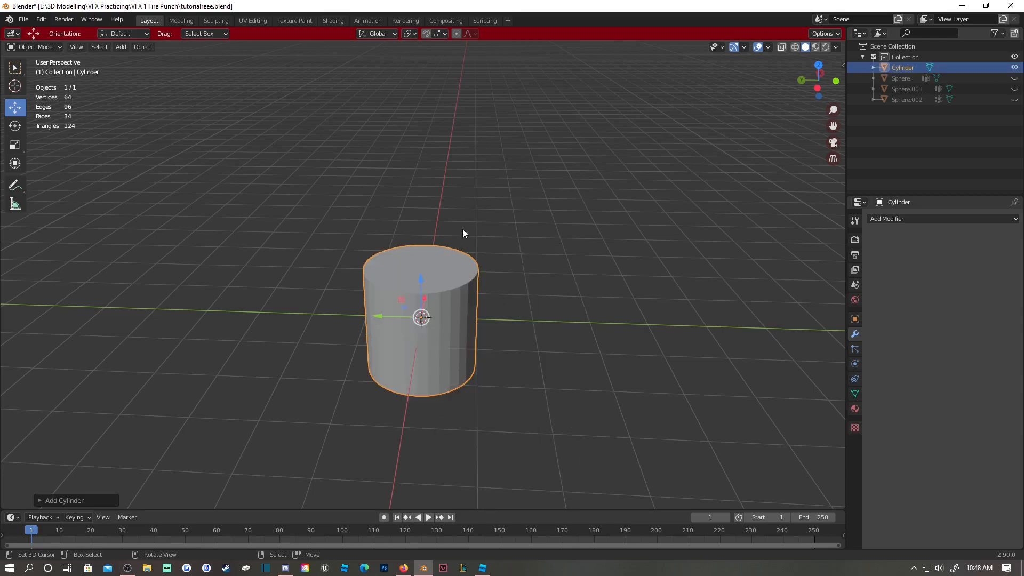
drag(425, 278, 420, 212)
middle_drag(420, 213, 449, 215)
Enter Edit Mode on the cylinder and select the entire edge loop around its upper end.
key(Tab)
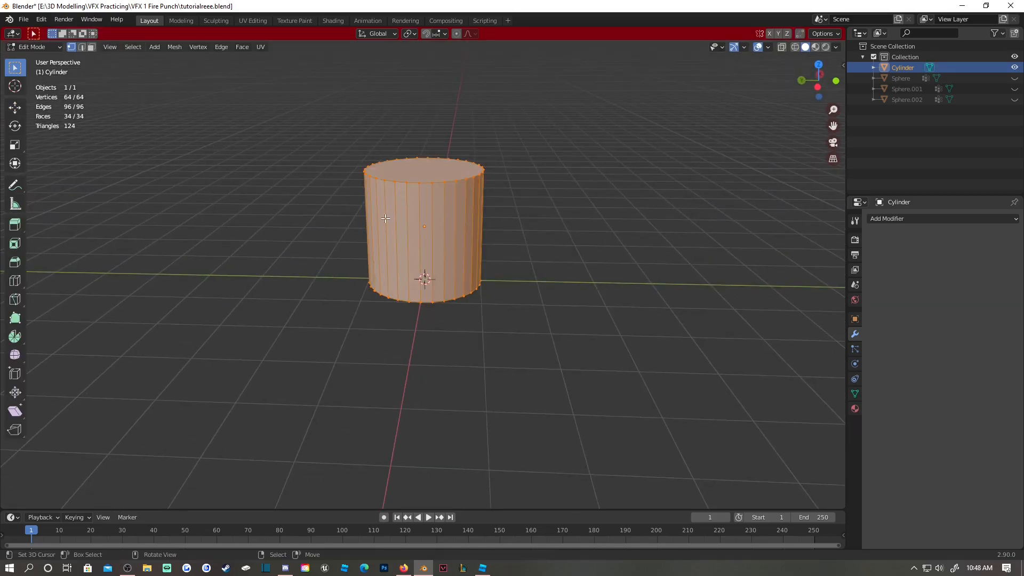
click(428, 184)
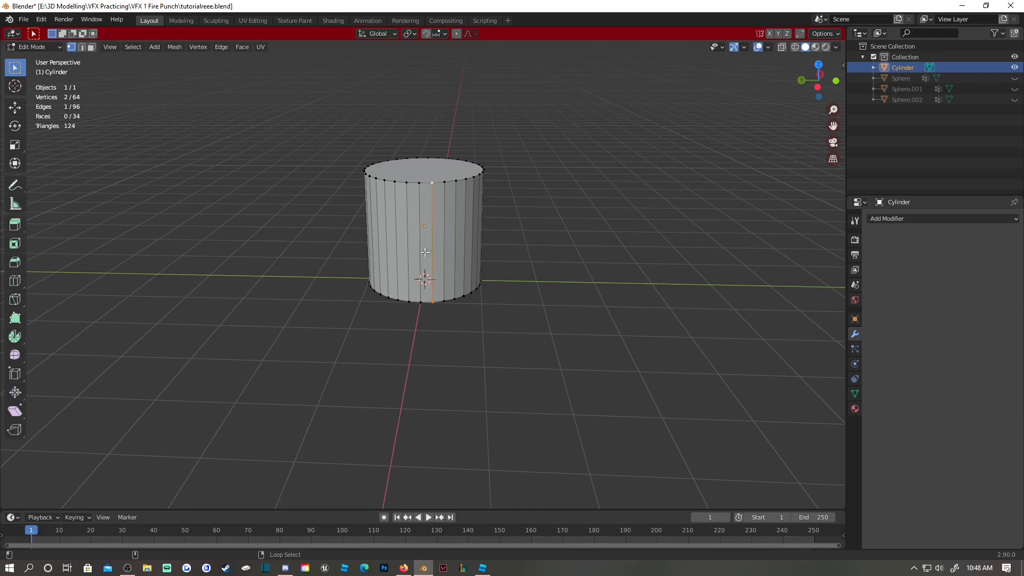
alt+click(431, 183)
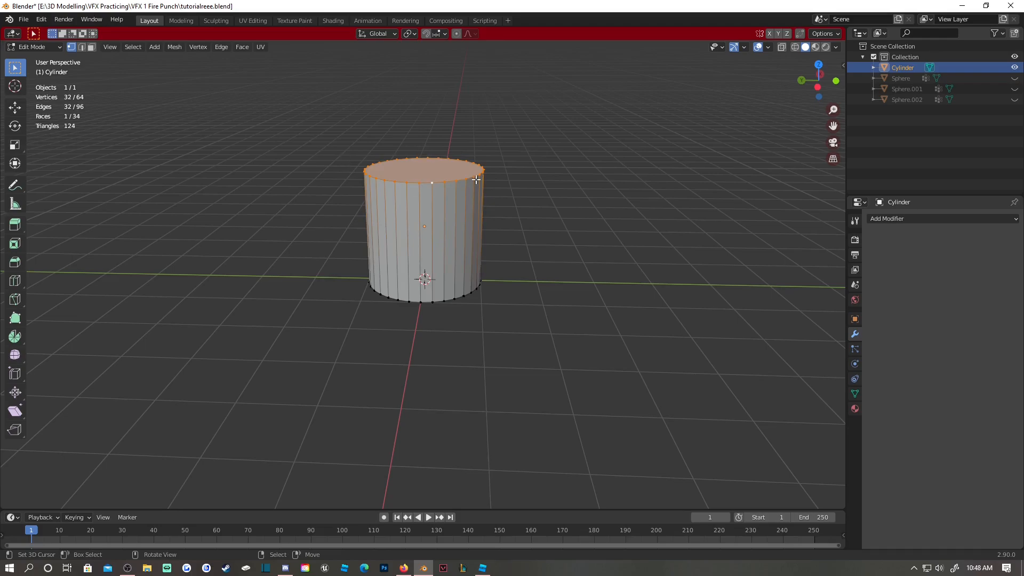
click(15, 107)
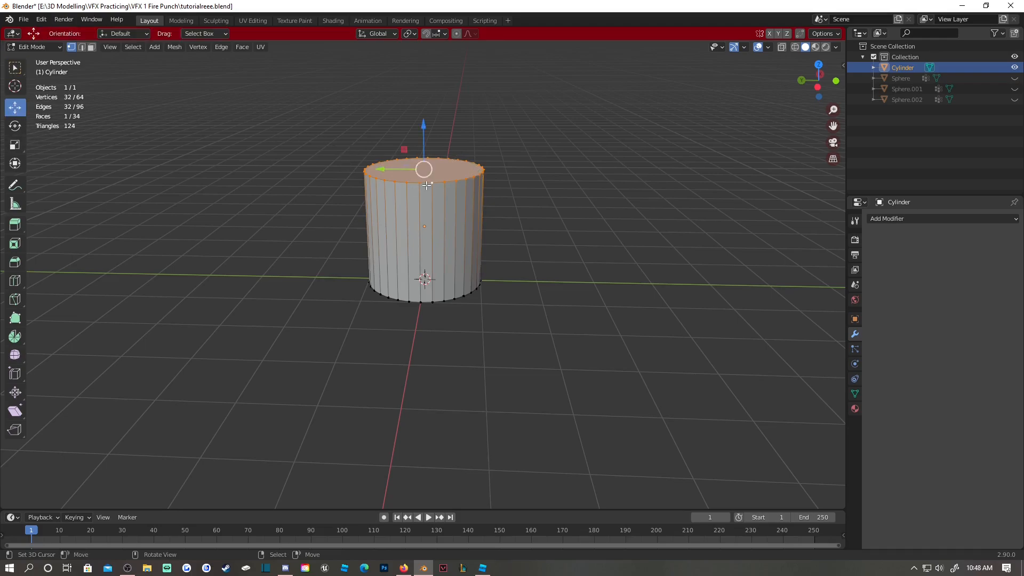
key(alt+a)
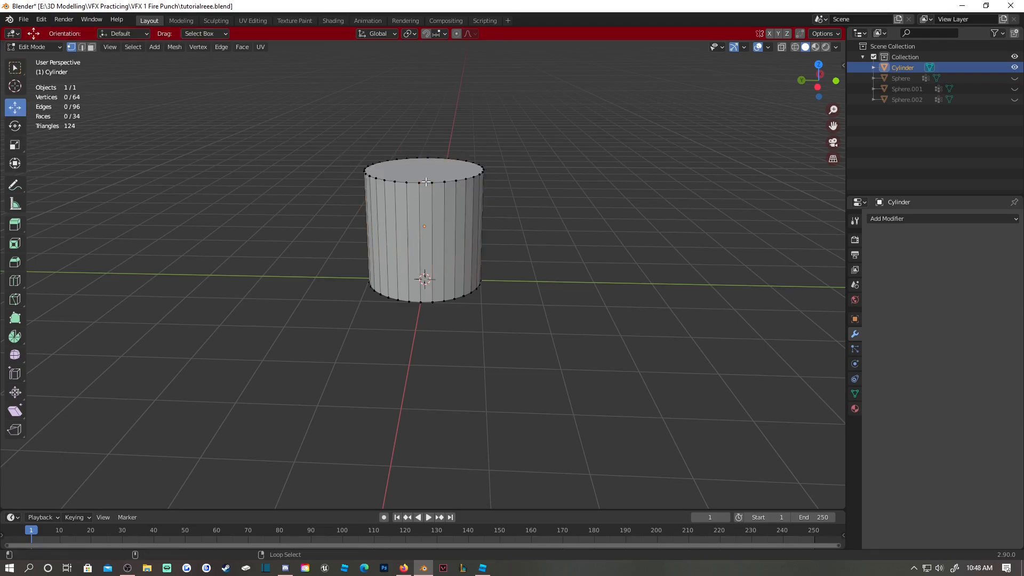
alt+click(430, 182)
key(alt+a)
alt+click(427, 182)
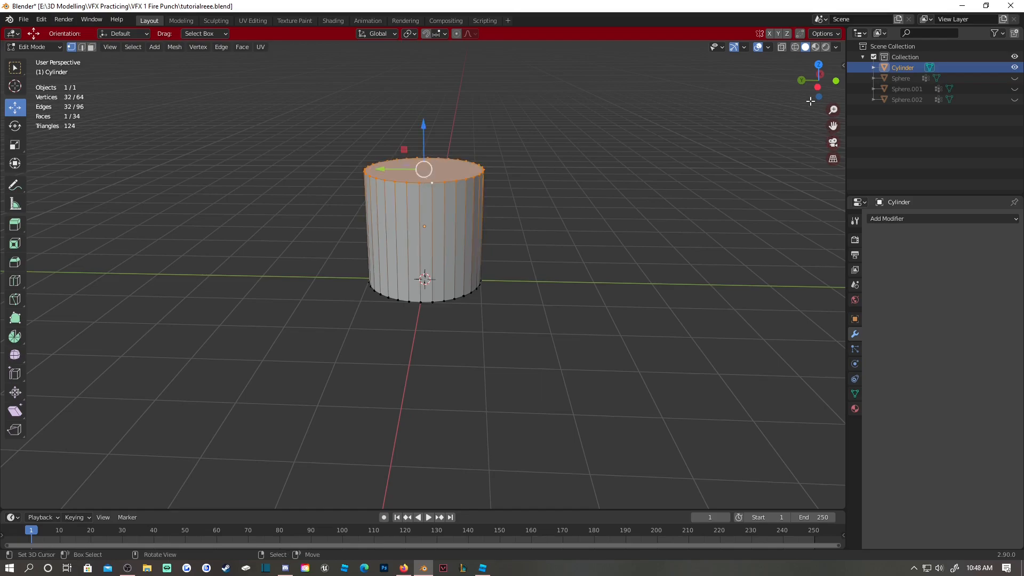
In the front orthographic view, lower the selected upper loop along Z to shorten the cylinder to about half its height.
middle_drag(759, 96, 841, 93)
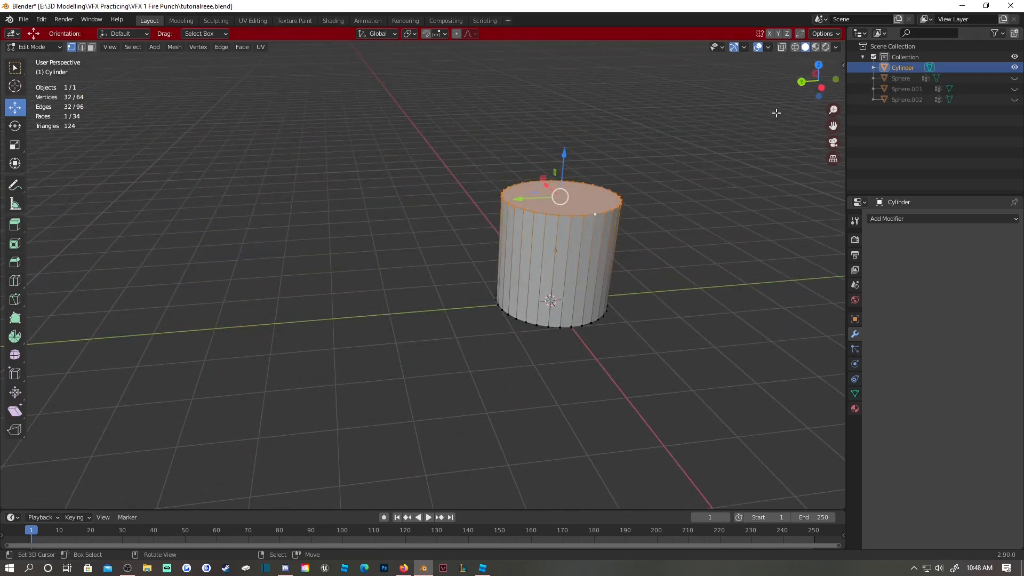
click(819, 63)
click(836, 81)
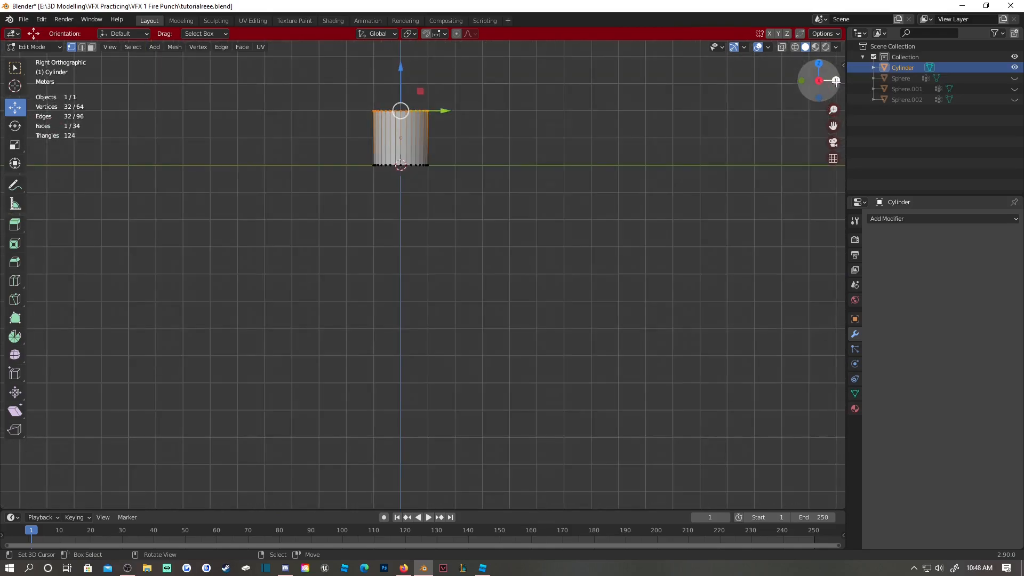
click(801, 81)
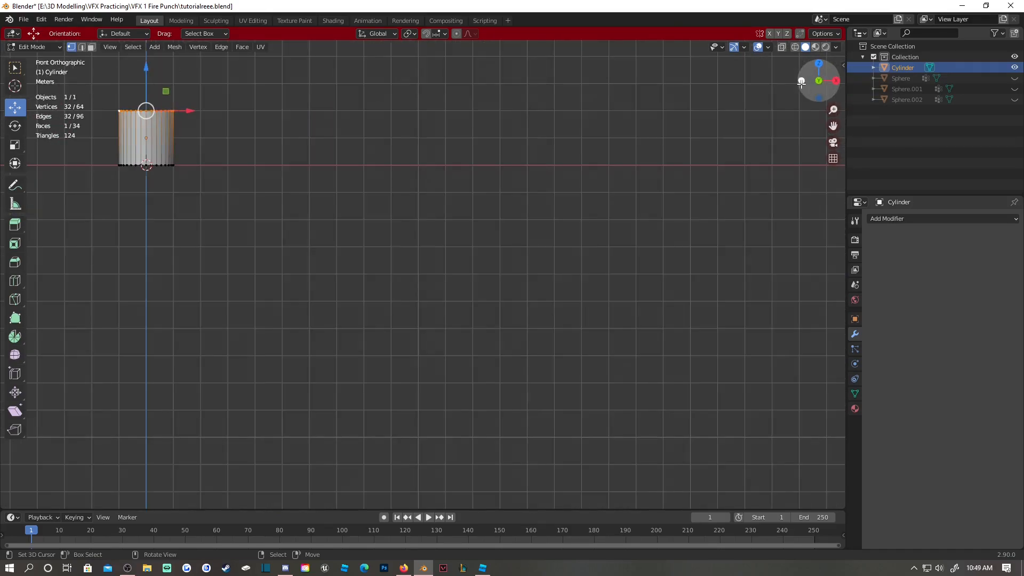
key(KP_Decimal)
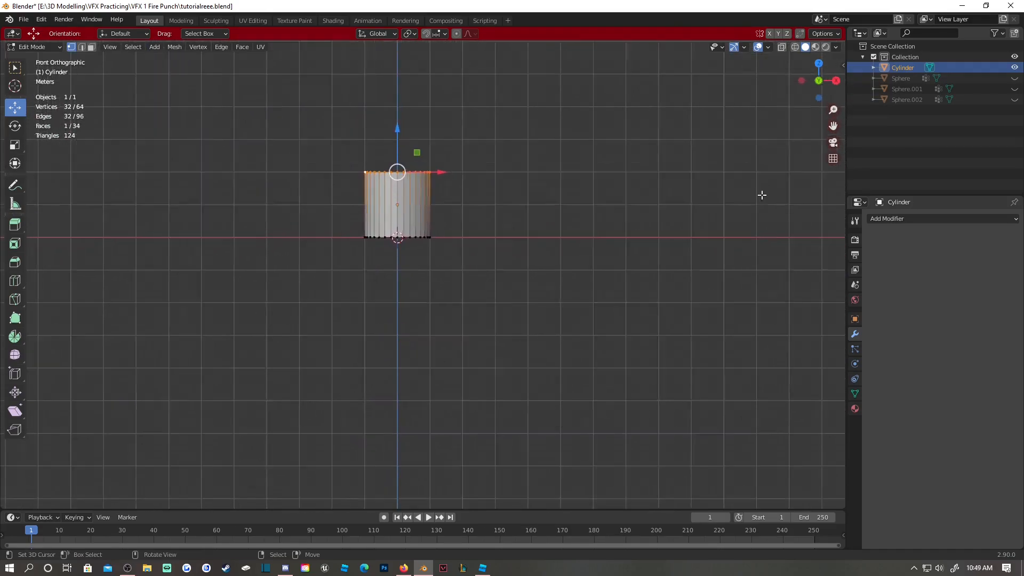
drag(834, 126, 895, 219)
drag(442, 161, 444, 212)
middle_drag(484, 179, 462, 221)
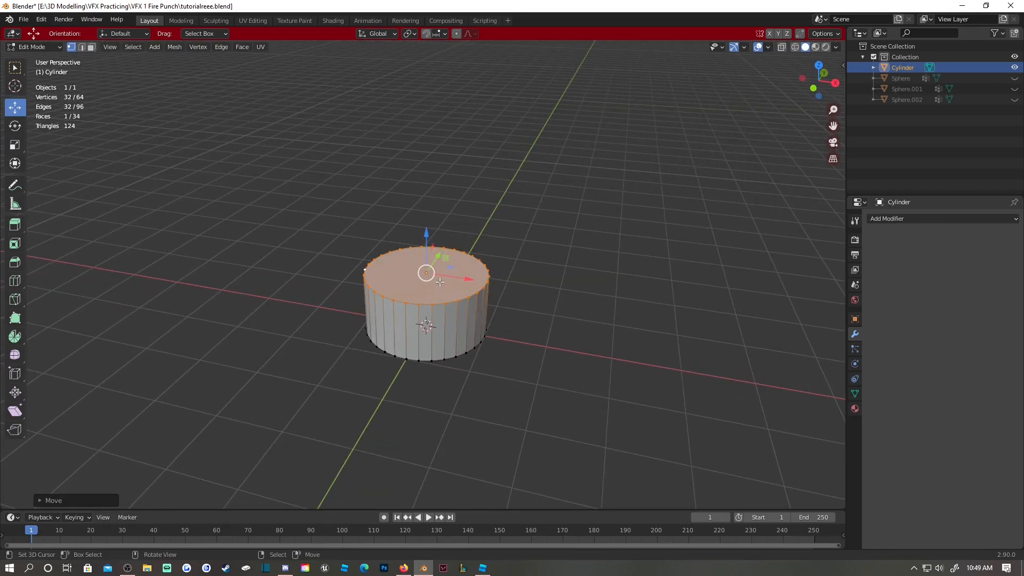
Delete only the cap faces at the cylinder's upper and lower ends, keeping their edges.
key(x)
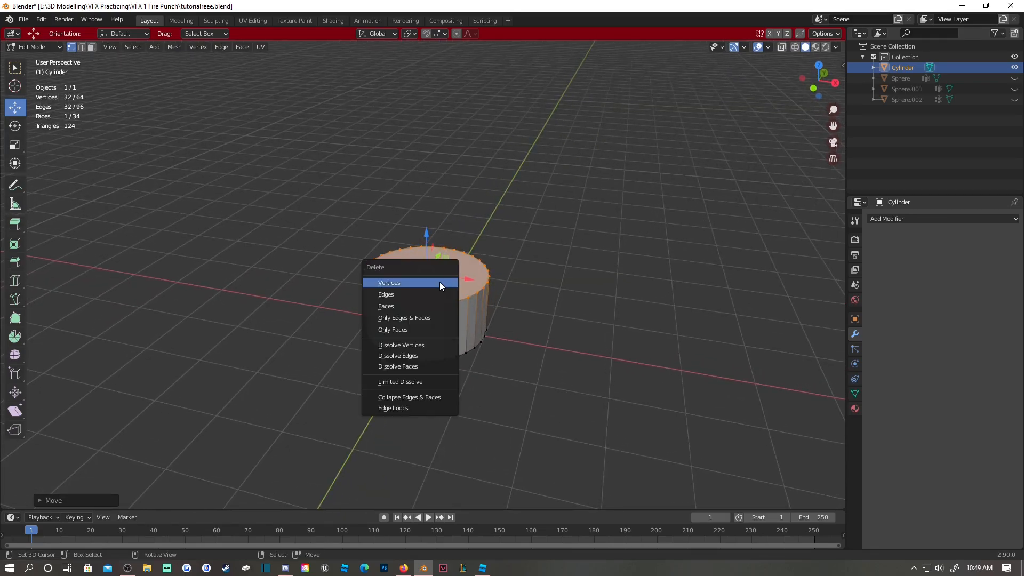
click(425, 328)
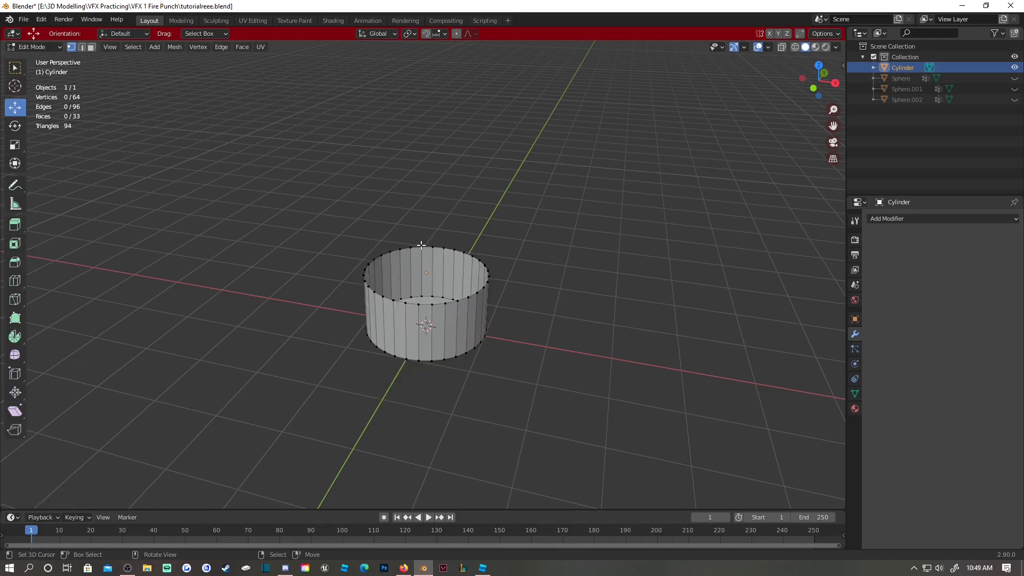
middle_drag(446, 220, 450, 267)
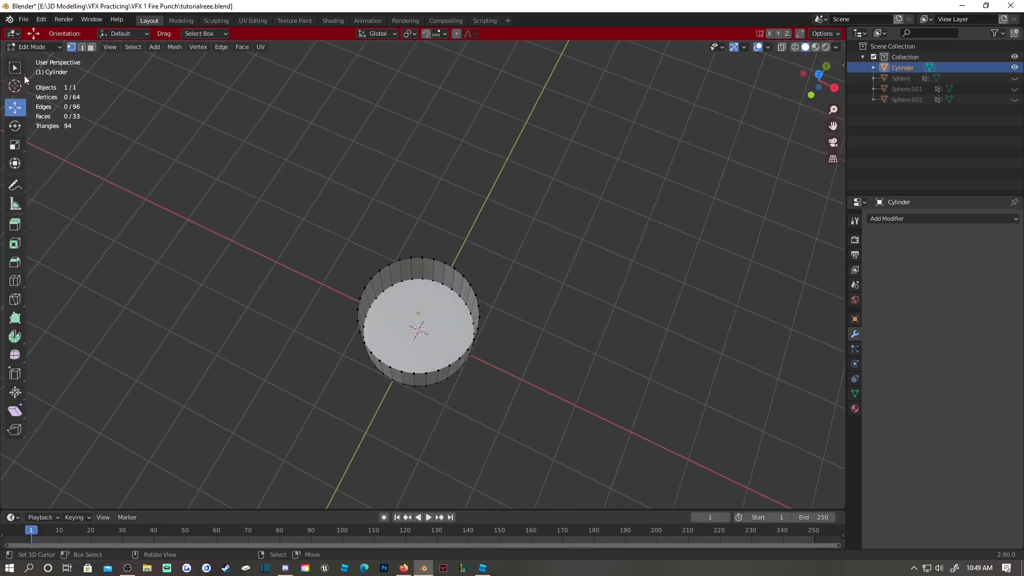
alt+click(419, 280)
key(x)
click(415, 283)
Select the open cylinder's upper edge loop and scale it by 2.2 into a flared bowl shape.
right_click(446, 265)
alt+right_click(446, 264)
middle_drag(447, 264, 484, 192)
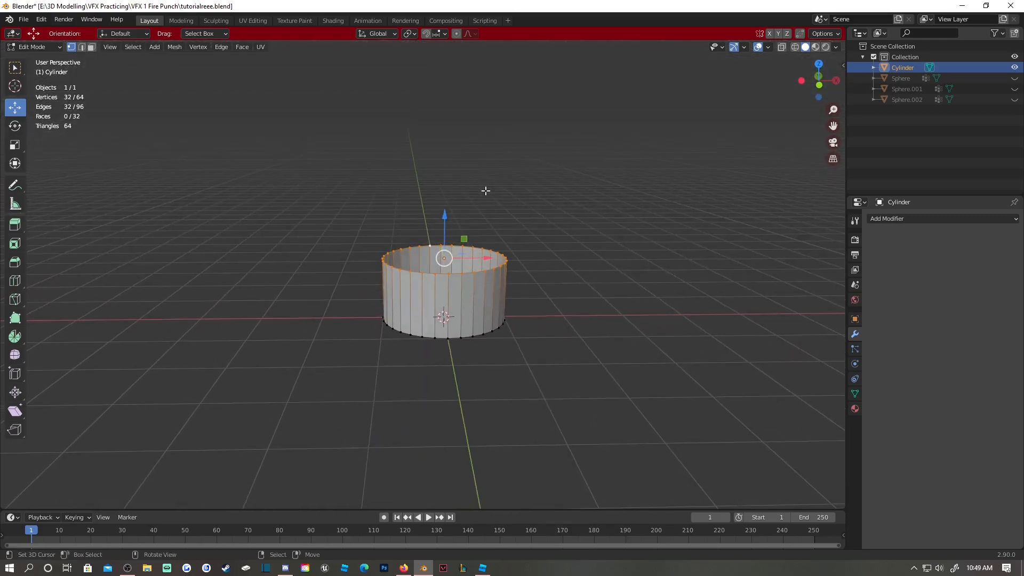
middle_drag(507, 247, 519, 212)
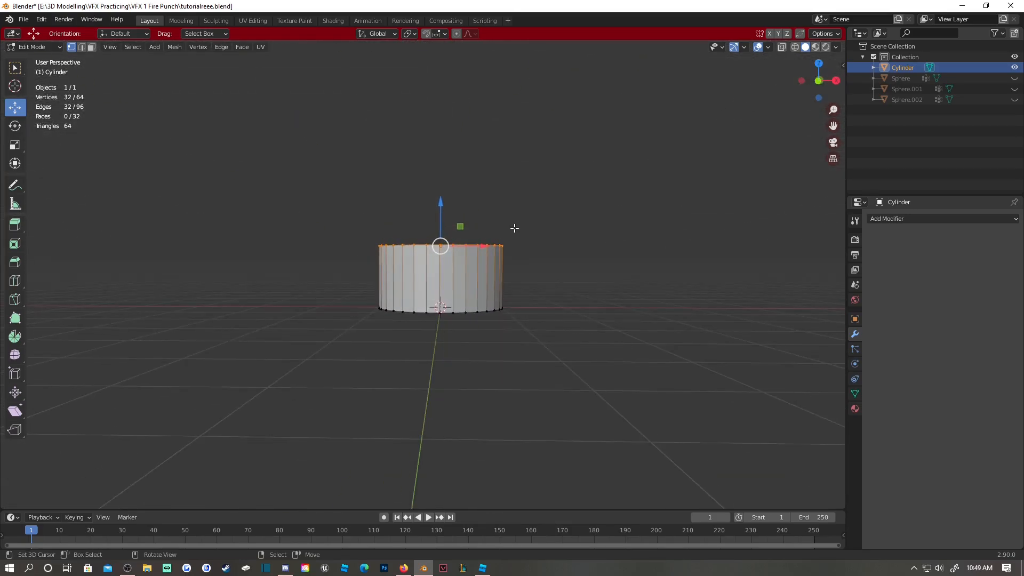
key(s)
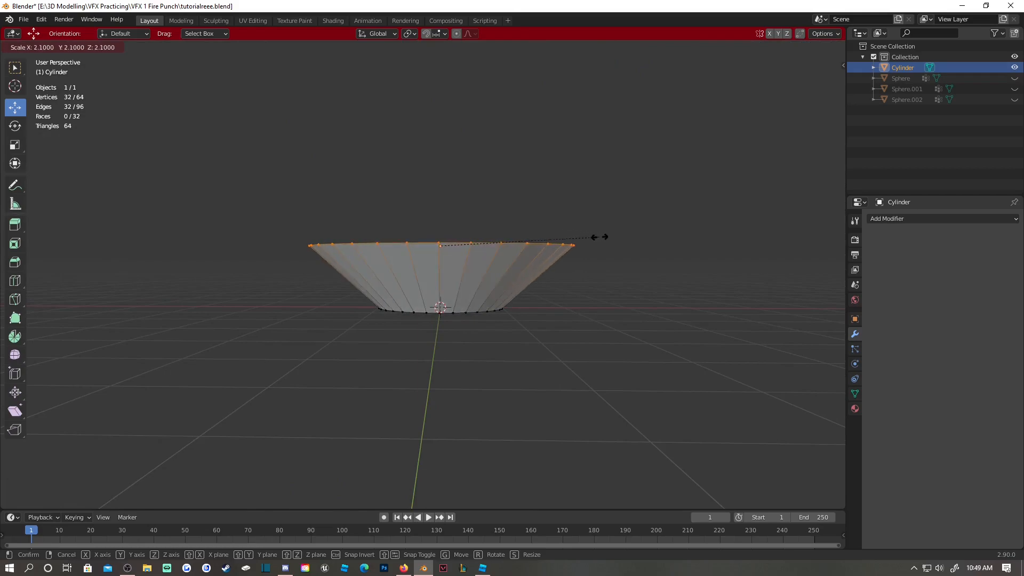
right_click(597, 236)
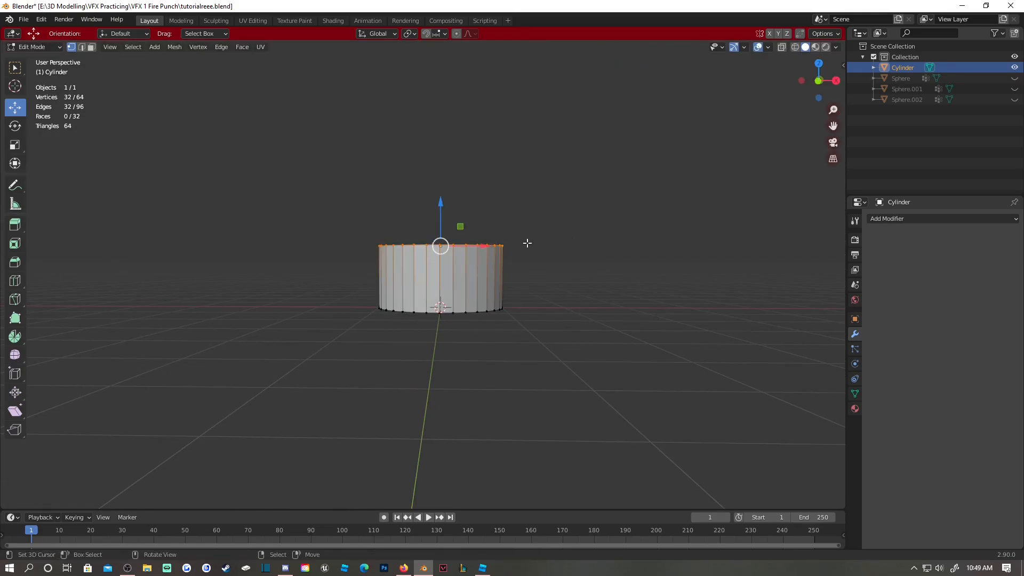
key(s)
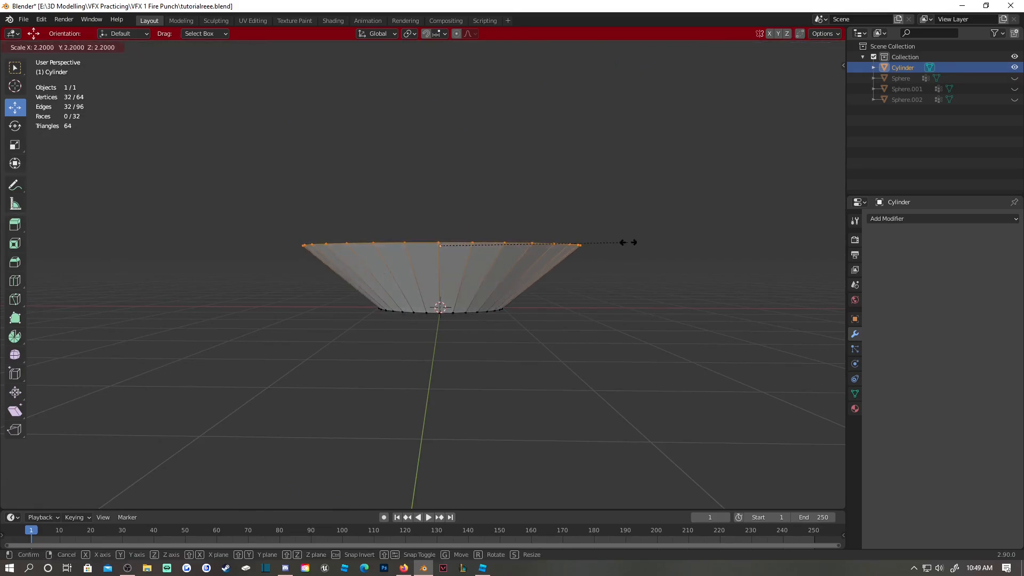
click(634, 244)
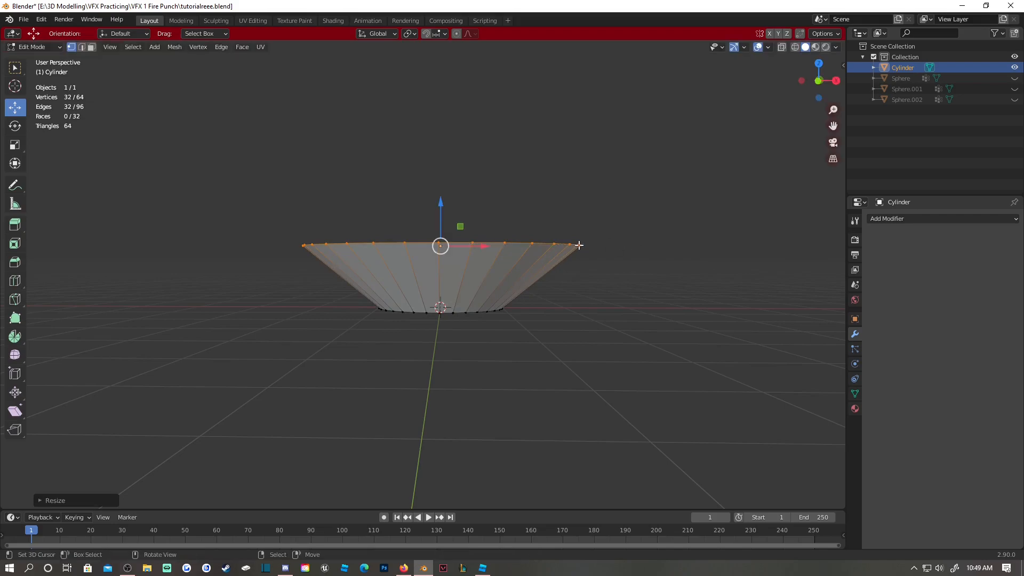
Lower the flared upper rim slightly along Z to make the bowl shape shallower.
click(451, 312)
middle_drag(451, 312, 478, 286)
click(457, 216)
alt+click(446, 214)
key(g)
key(z)
drag(438, 209, 438, 214)
Select the lower edge loop and scale it by about 1.5 to widen the base opening.
click(434, 292)
alt+click(434, 292)
key(s)
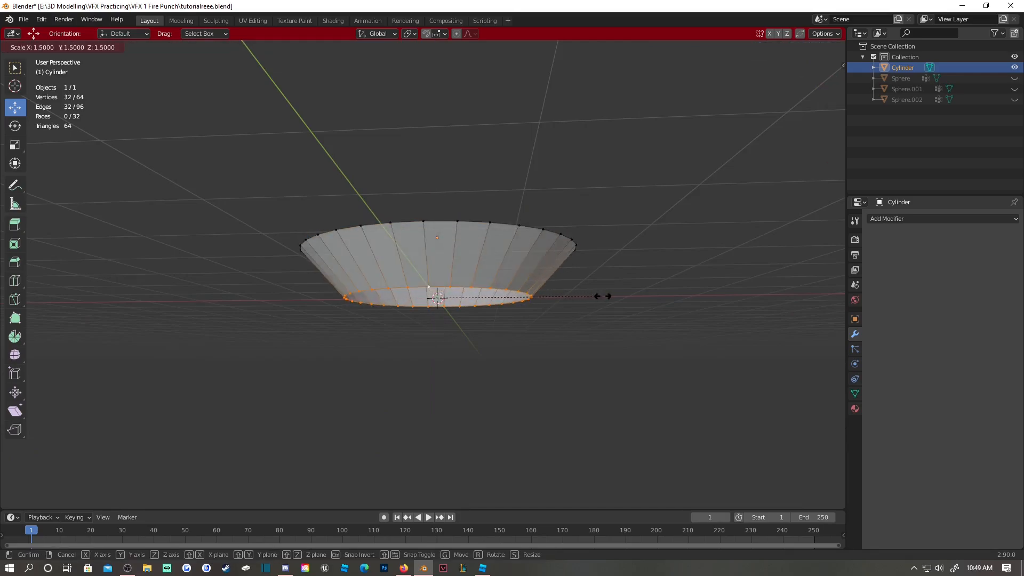
click(587, 288)
middle_drag(569, 270, 499, 231)
Resize the upper rim slightly and nudge it along Z to refine the ring's flare.
click(469, 296)
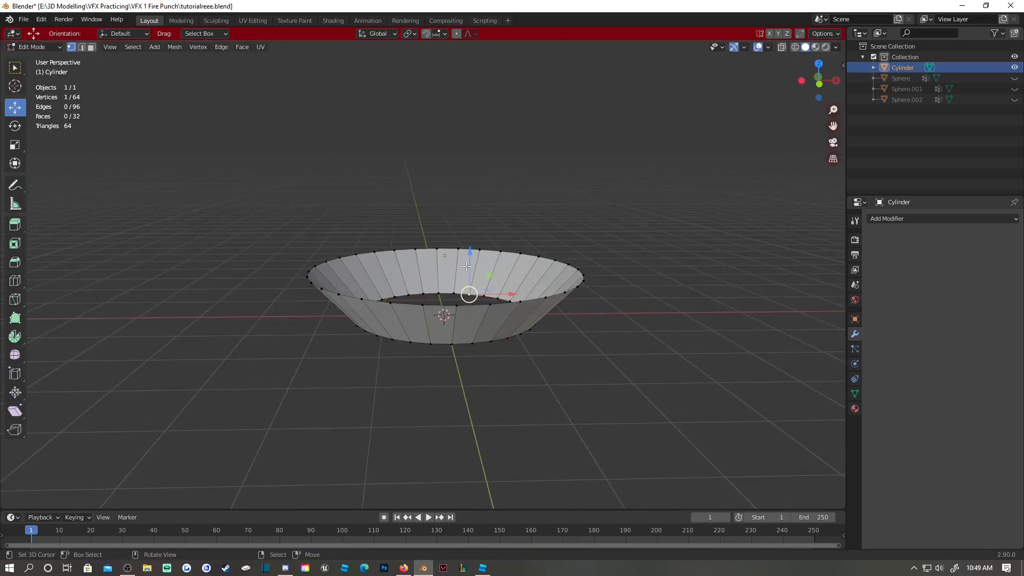
alt+click(472, 249)
key(s)
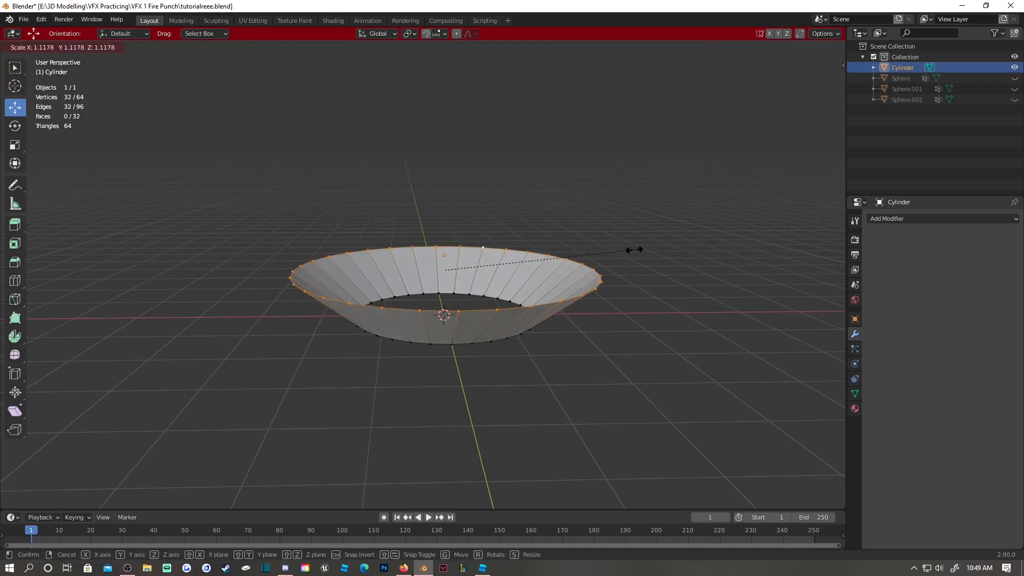
click(619, 249)
key(g)
key(z)
drag(453, 243, 453, 244)
middle_drag(600, 245, 595, 310)
key(s)
click(619, 317)
Select the whole ring mesh and scale it up uniformly.
key(a)
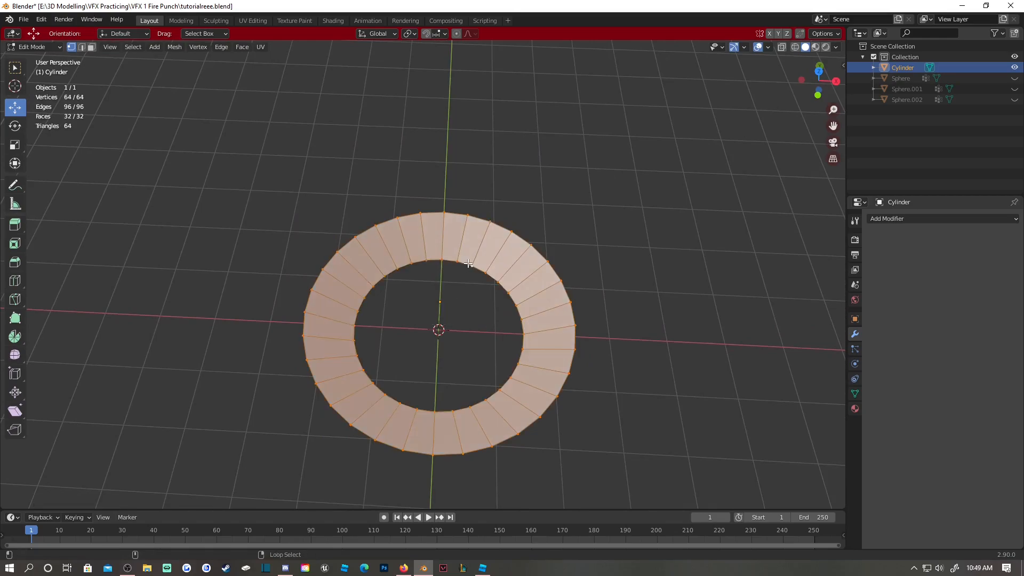
key(s)
click(662, 278)
middle_drag(662, 278, 659, 272)
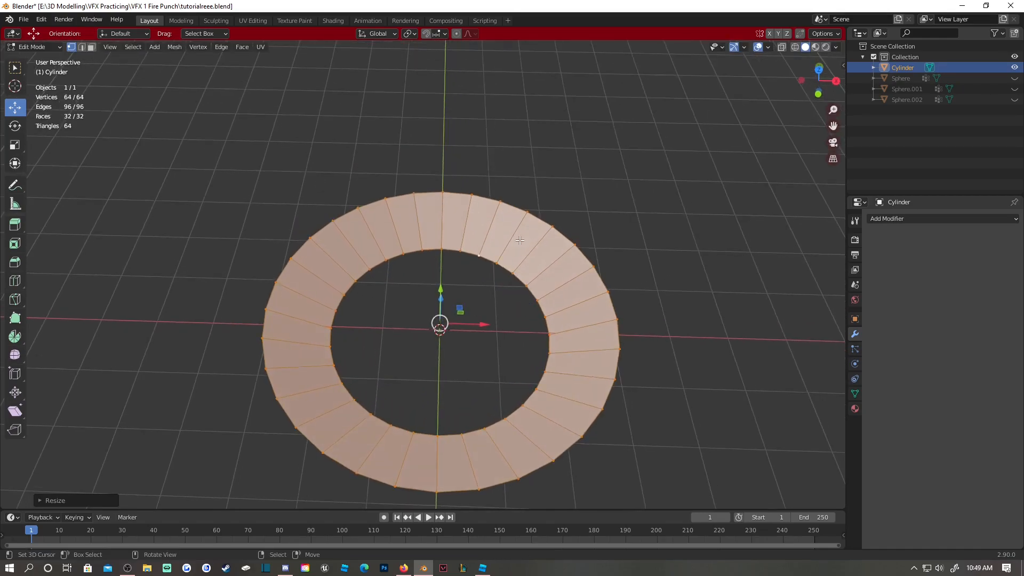
Scale the inner edge loop outward to thin the ring band, and deselect all geometry.
alt+click(480, 253)
key(s)
click(643, 280)
middle_drag(643, 280, 606, 288)
middle_drag(569, 159, 423, 274)
key(a)
key(a)
Examine the ring from an angle and from directly above in the top orthographic view.
key(shift+grave)
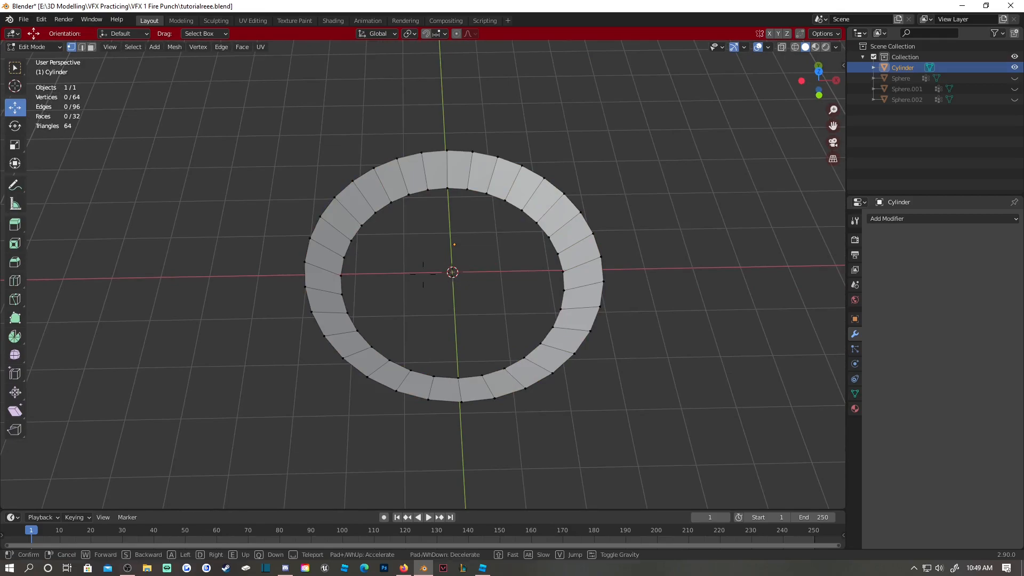
key(w)
key(s)
key(w)
key(s)
key(w)
key(s)
click(424, 275)
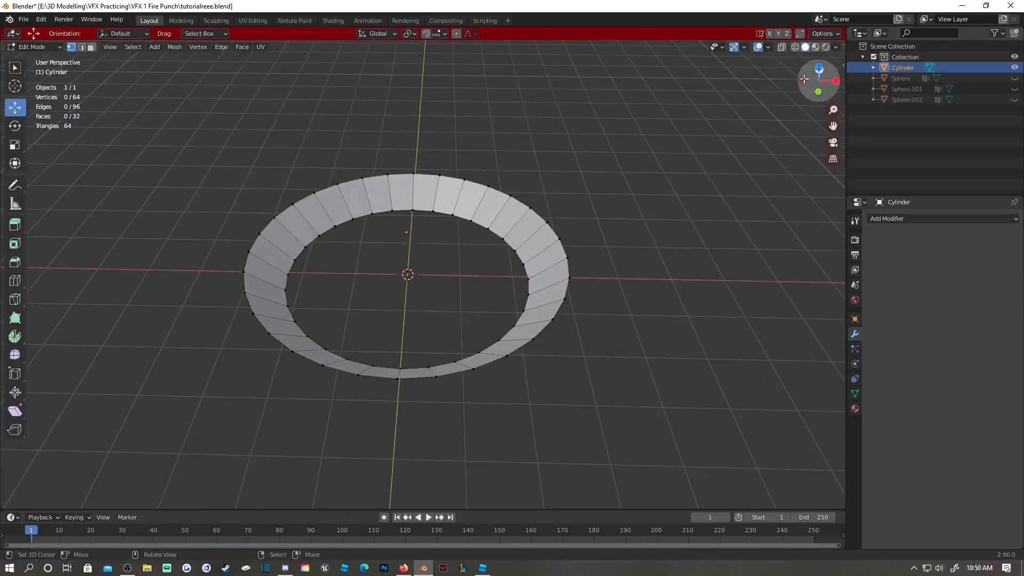
click(823, 68)
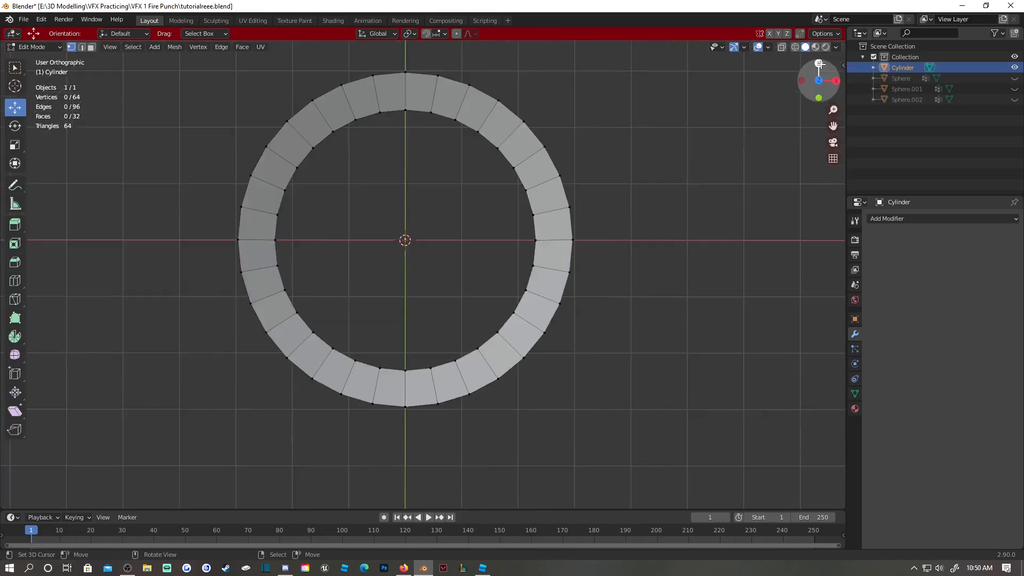
drag(833, 126, 829, 128)
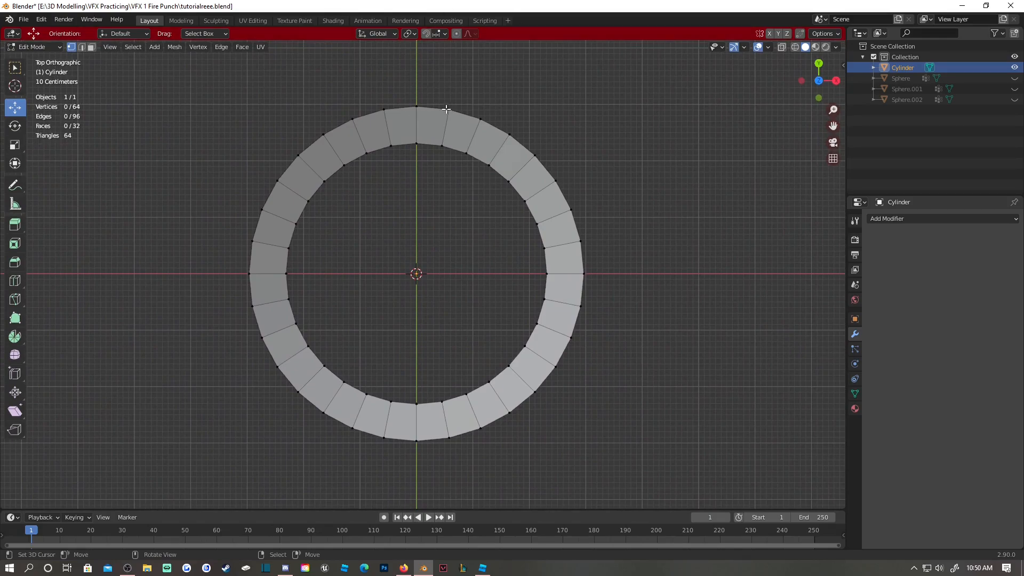
Select every second vertex around the ring's outer rim and raise them along Z to form spikes.
click(416, 104)
shift+click(585, 276)
shift+click(409, 447)
shift+click(246, 275)
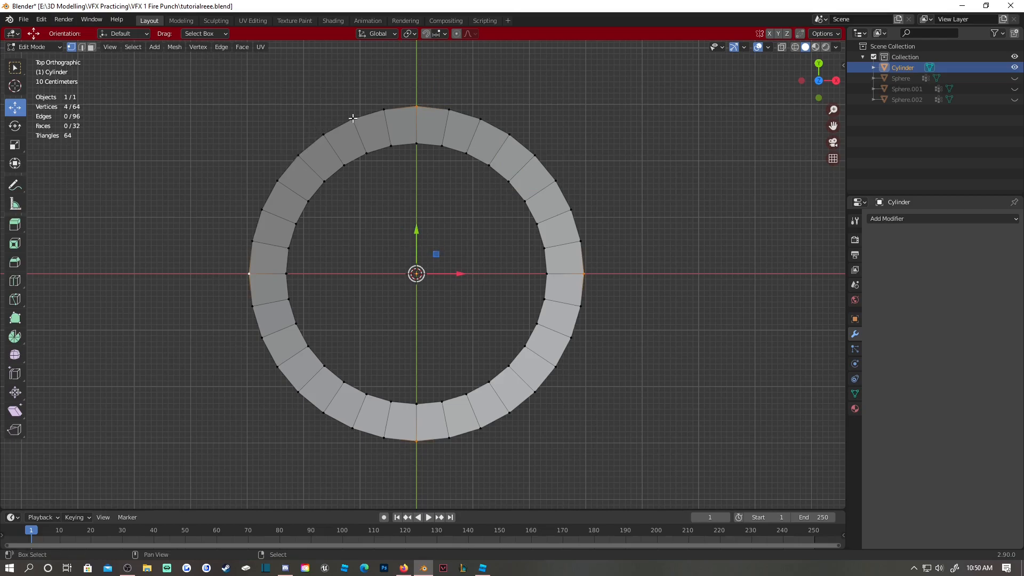
shift+click(484, 113)
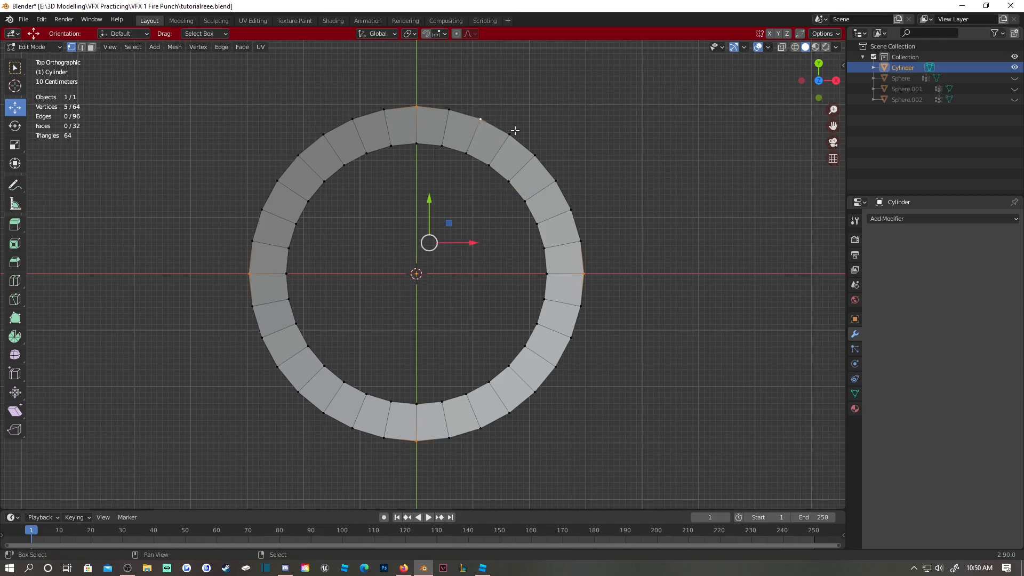
shift+click(536, 152)
shift+click(572, 209)
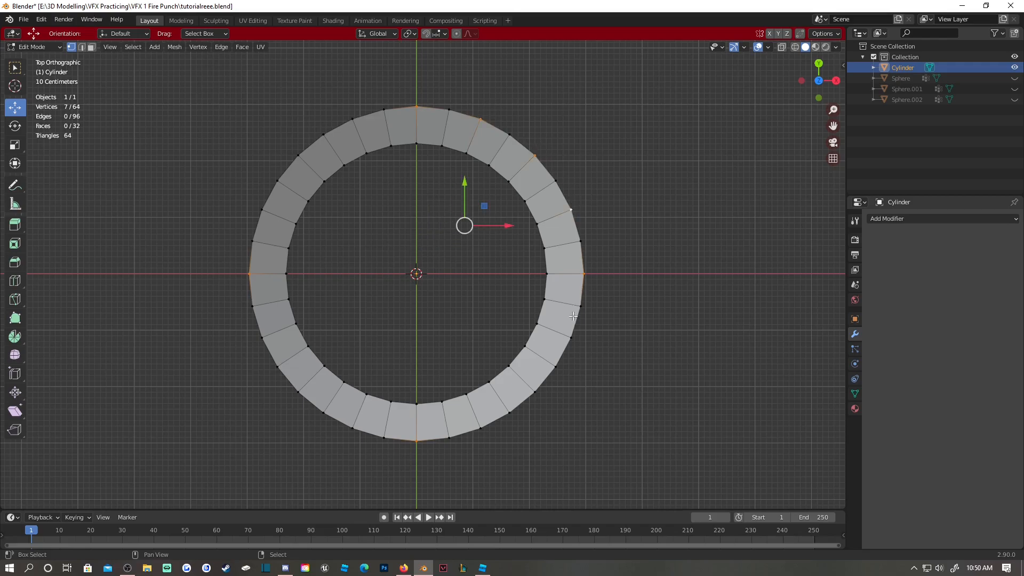
shift+click(574, 338)
shift+click(534, 391)
shift+click(481, 427)
shift+click(350, 426)
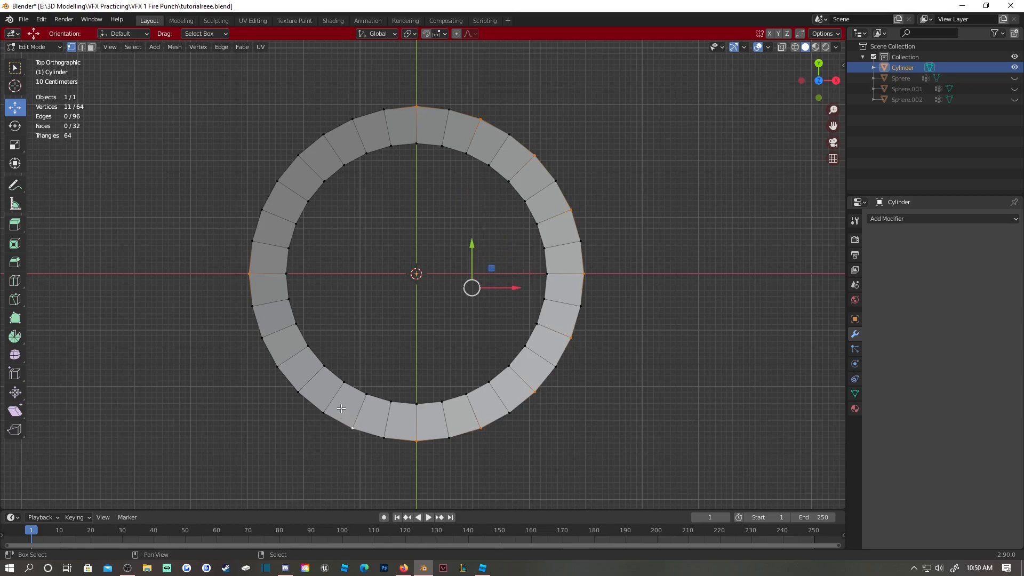
shift+click(298, 393)
shift+click(262, 338)
shift+click(261, 209)
shift+click(297, 156)
shift+click(342, 119)
middle_drag(343, 119, 325, 181)
middle_drag(587, 270, 551, 117)
click(817, 83)
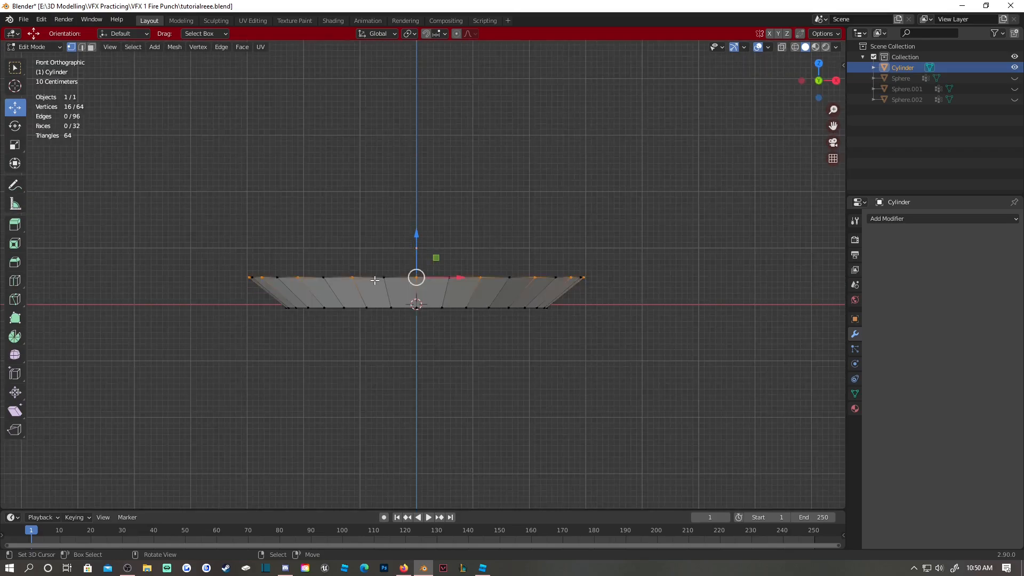
drag(417, 236, 416, 187)
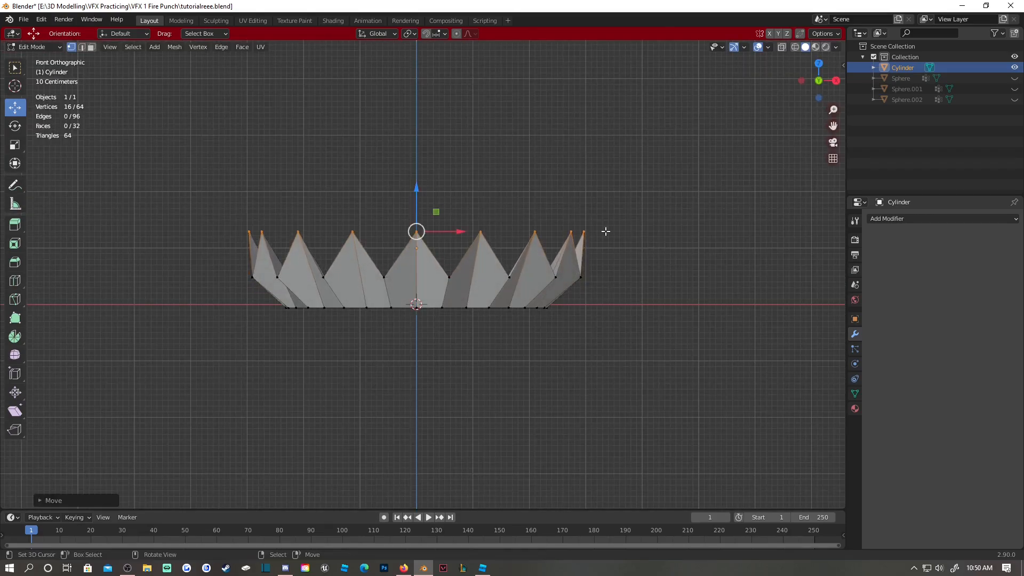
Scale the raised spike tips outward so the spikes flare away from the ring.
key(s)
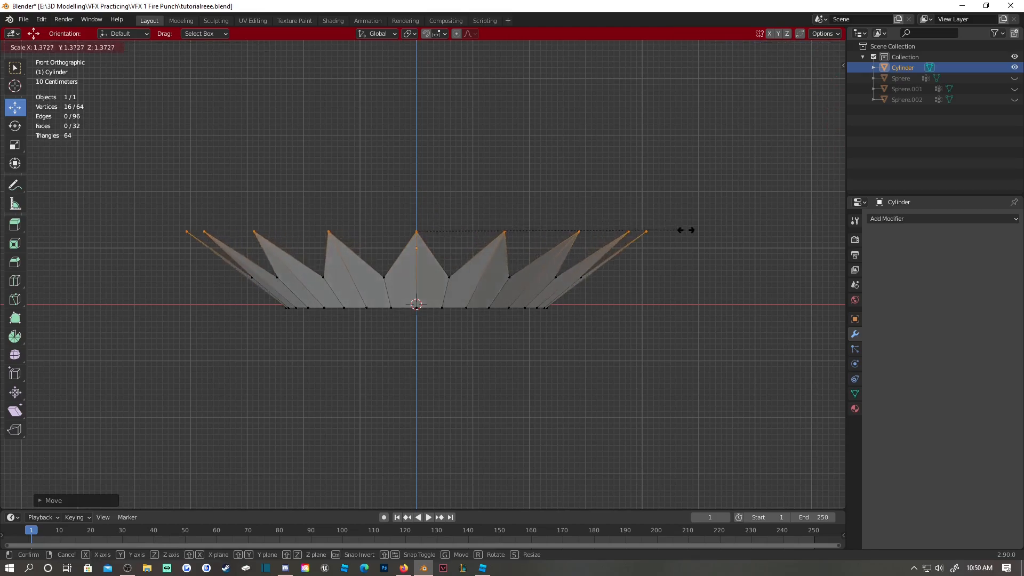
click(692, 231)
middle_drag(484, 142, 347, 231)
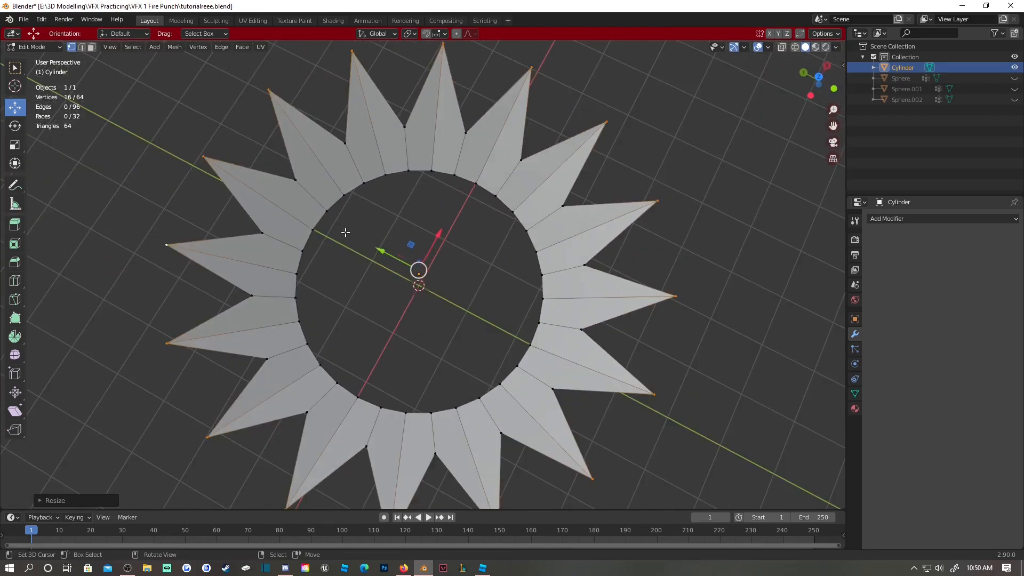
Scale the ring's inner edge loop outward and move it slightly up along Z.
click(445, 172)
alt+click(448, 176)
key(s)
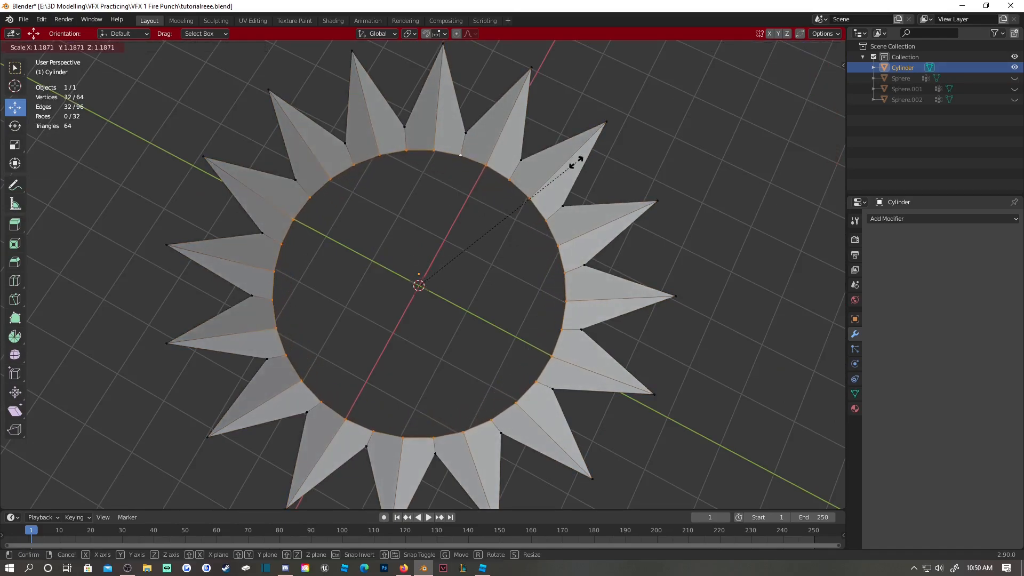
click(561, 135)
middle_drag(562, 135, 532, 99)
drag(418, 270, 418, 251)
middle_drag(514, 200, 363, 225)
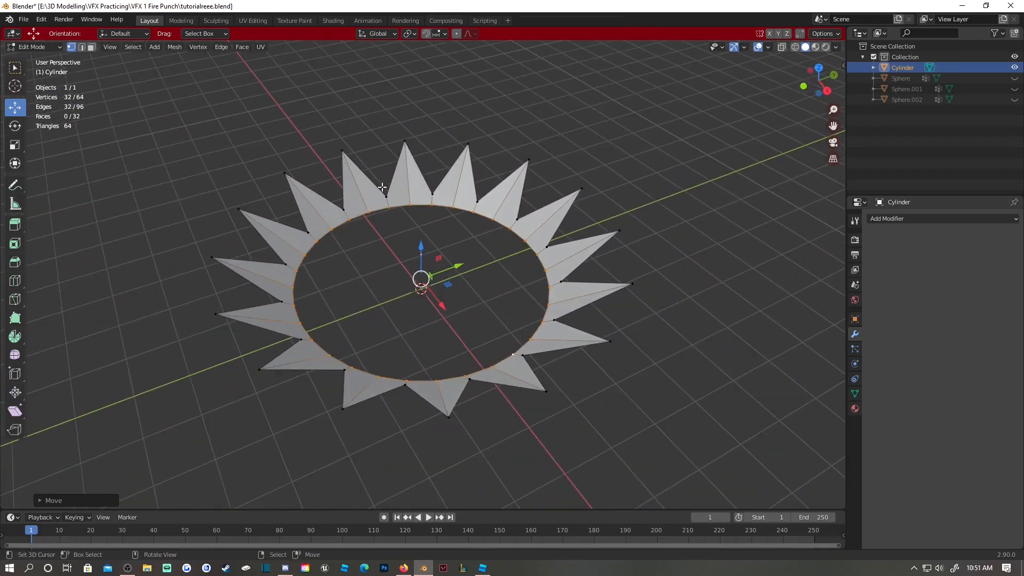
click(386, 196)
shift+click(432, 193)
shift+click(480, 201)
shift+click(517, 219)
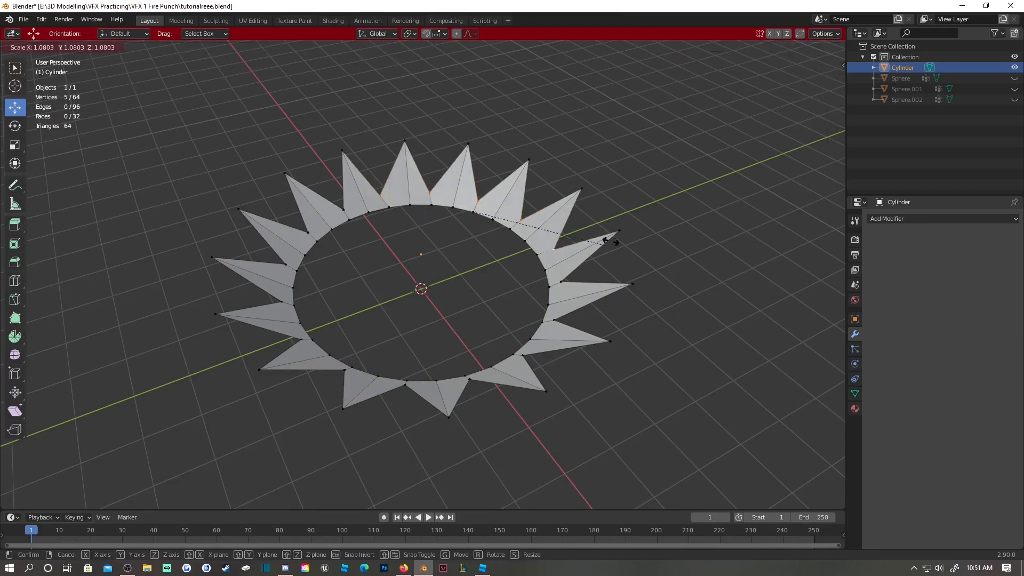
middle_drag(633, 231, 531, 238)
Select the whole spiked ring mesh, return to Object Mode and apply Shade Smooth.
key(a)
key(Tab)
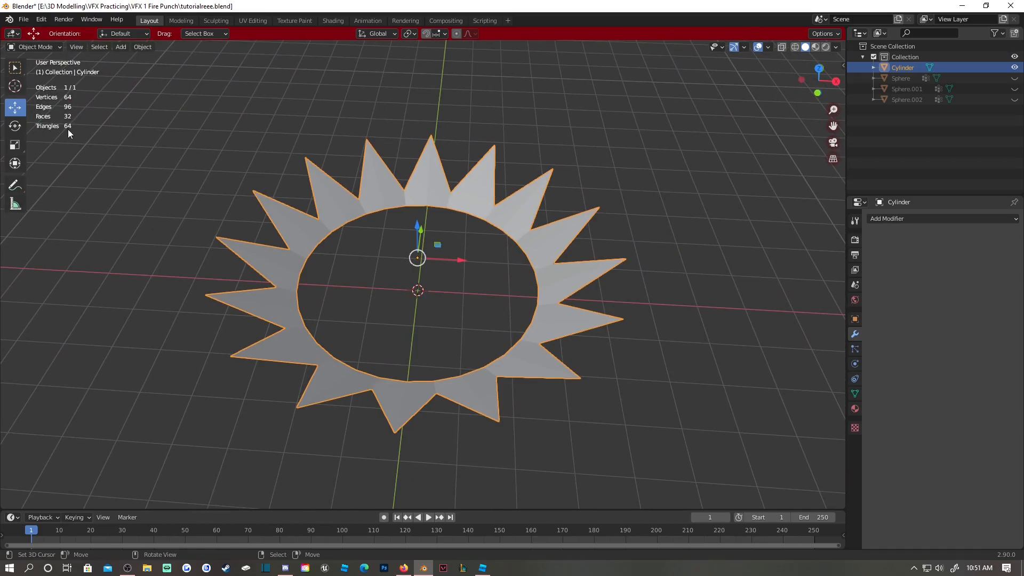
middle_drag(444, 233, 467, 188)
click(142, 46)
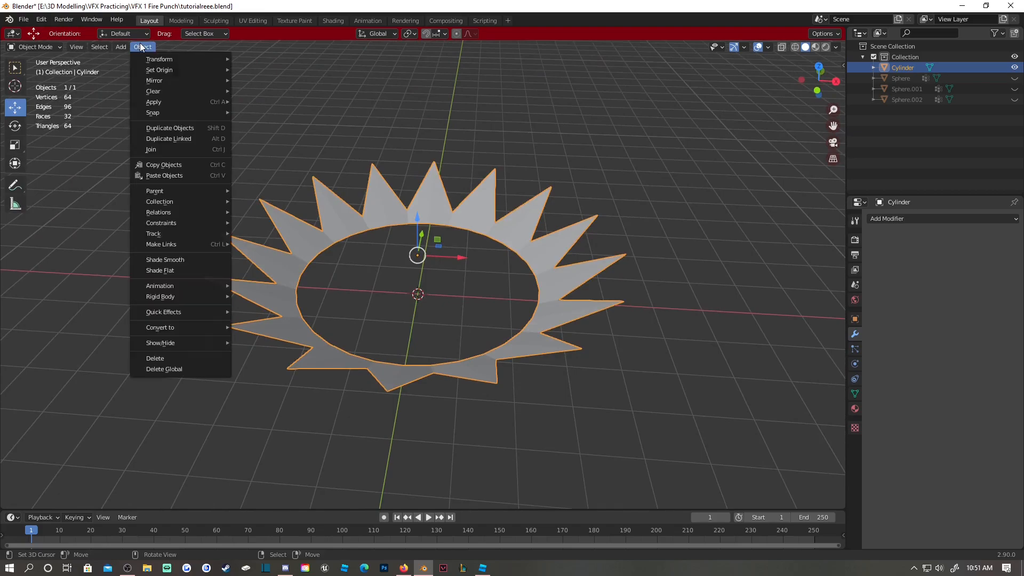
click(181, 267)
middle_drag(398, 238, 254, 223)
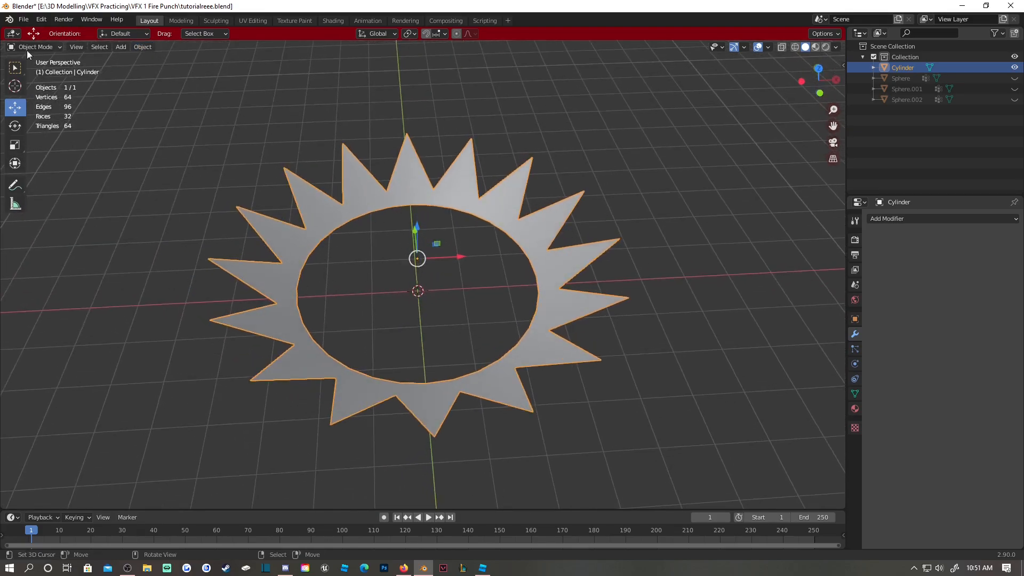
click(136, 47)
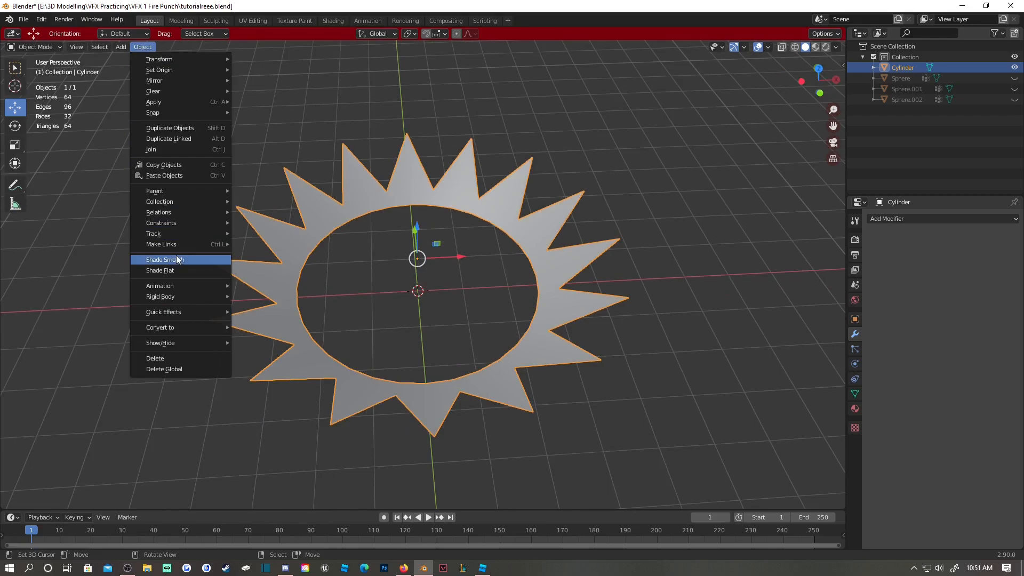
Export the selected spiked ring to the Documents folder as wave tutorial.fbx.
click(31, 19)
mouse_move(63, 175)
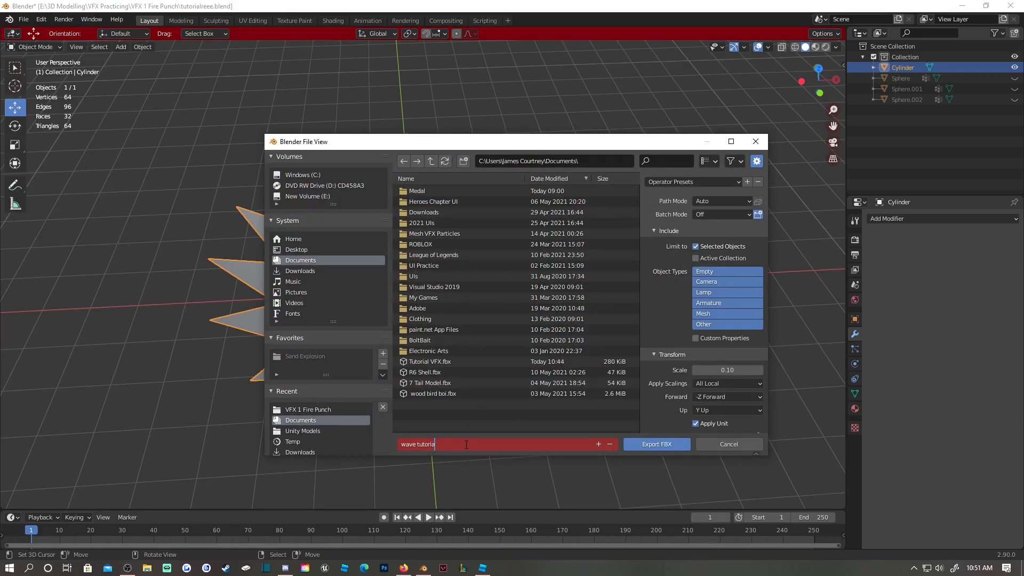
click(670, 442)
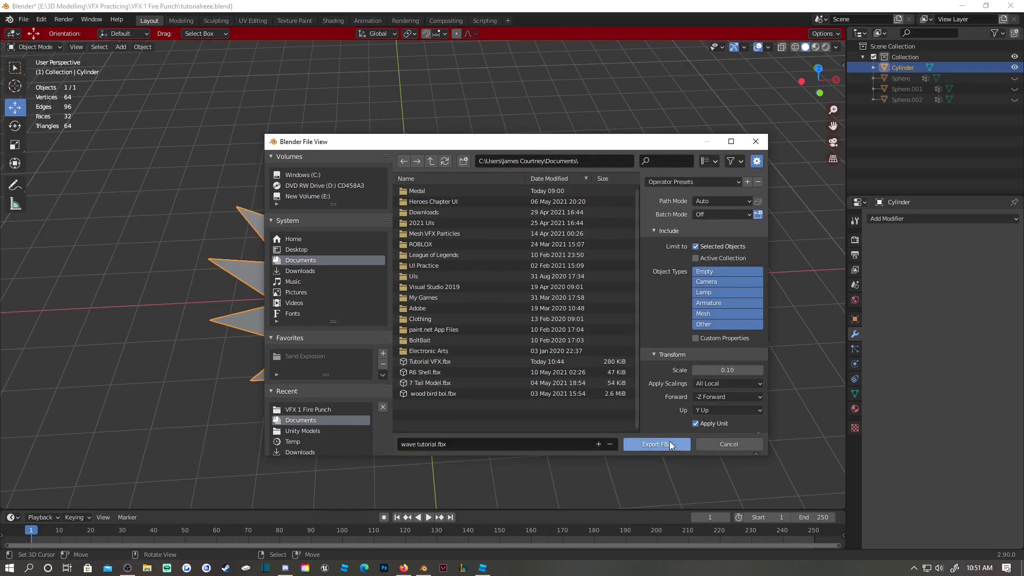
Switch to Roblox Studio and bulk import wave tutorial.fbx through the Asset Manager, applying the shown mesh import options to all.
click(483, 569)
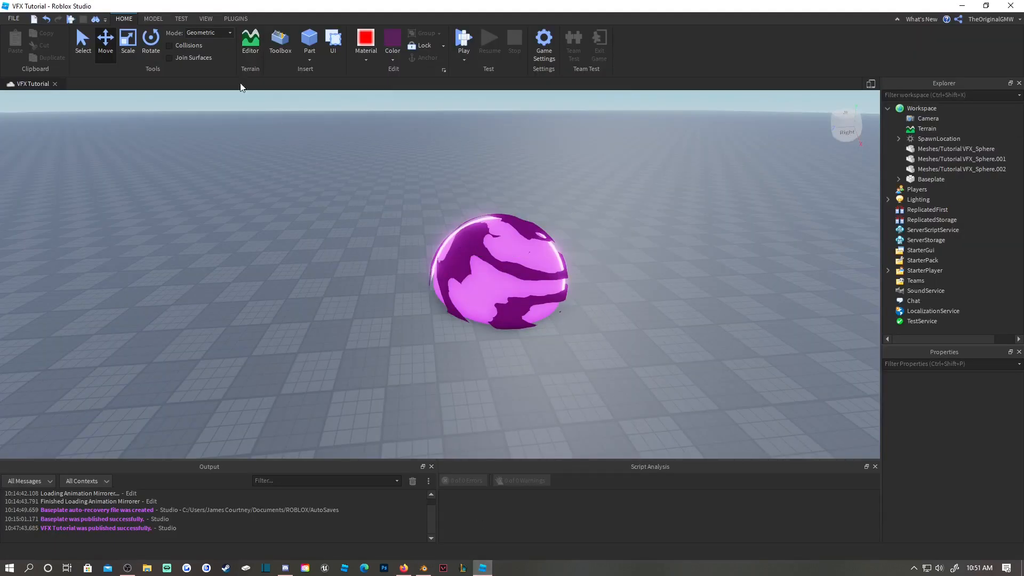
click(203, 19)
click(92, 32)
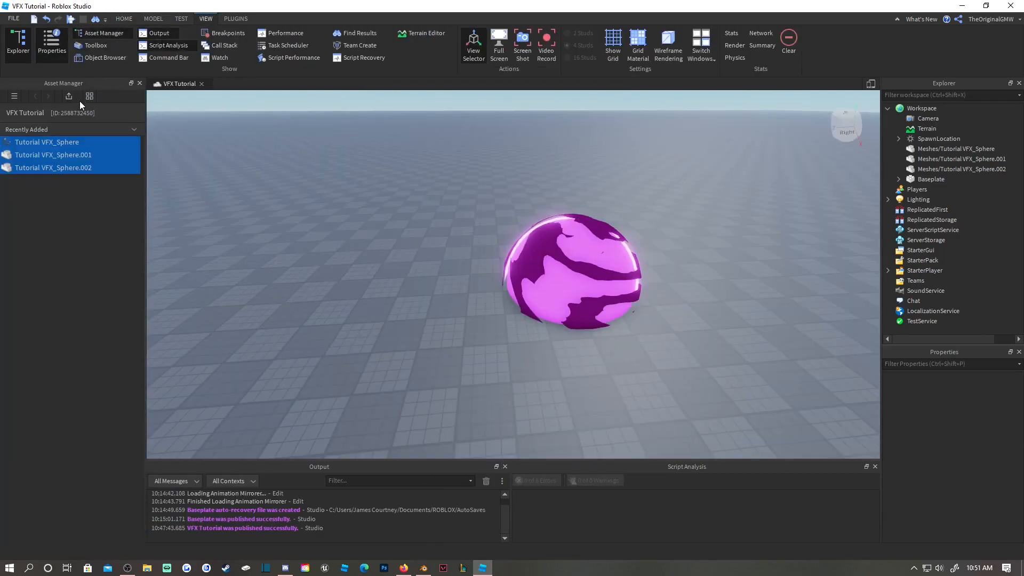
click(69, 97)
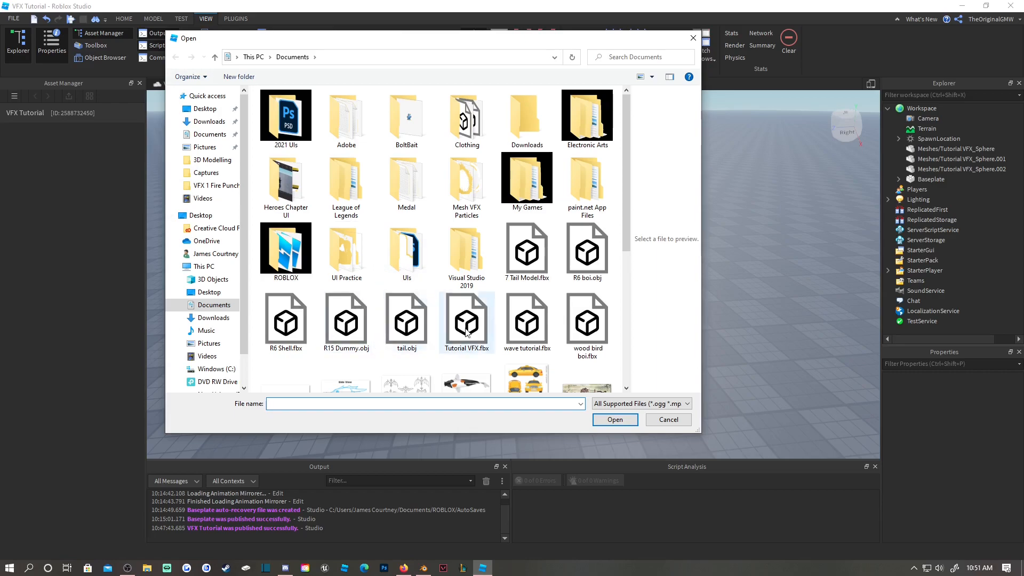
click(527, 320)
click(615, 421)
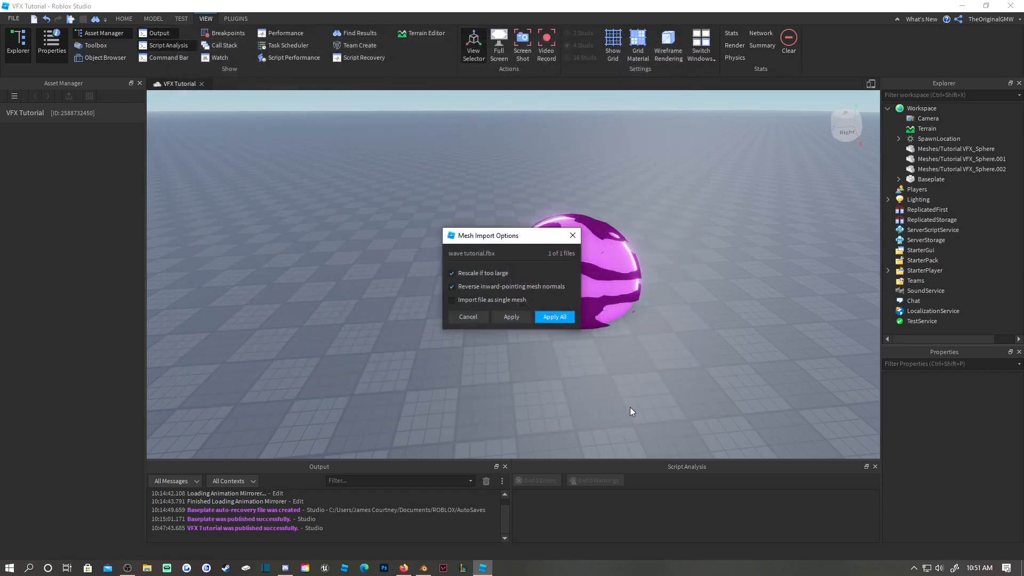
click(549, 318)
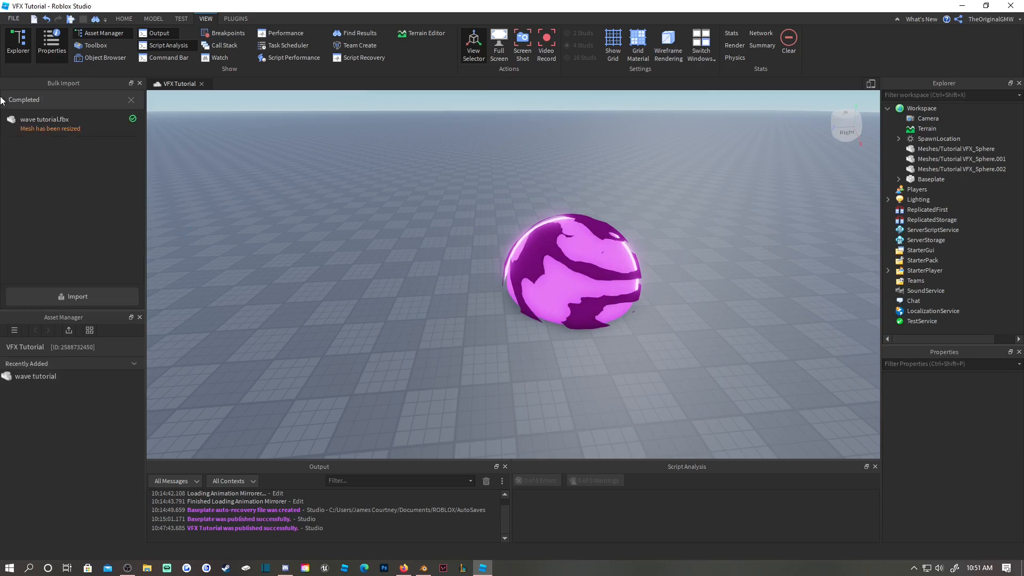
click(139, 84)
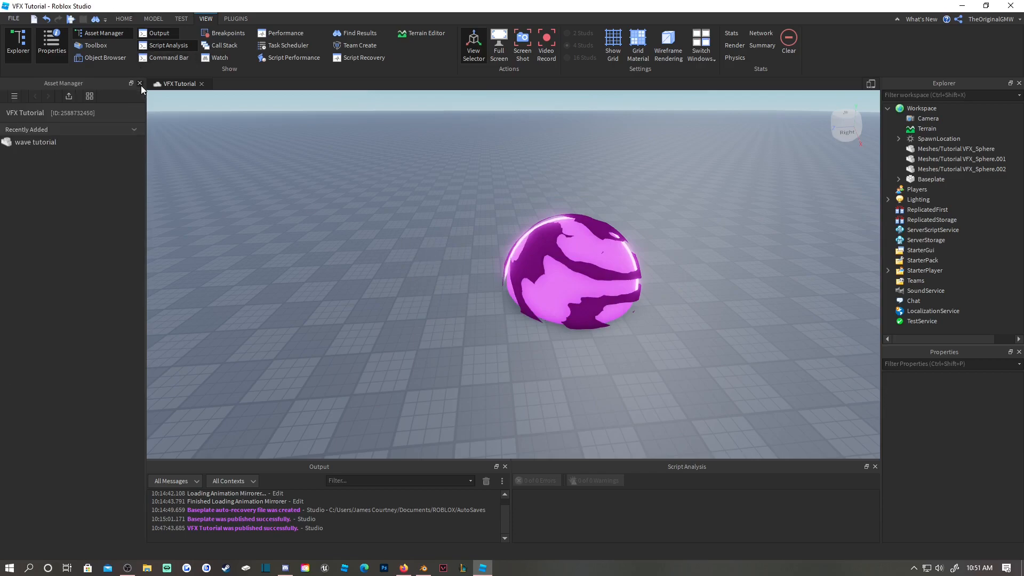
Insert the wave tutorial mesh with its location, move it away from the dome, and close the Asset Manager.
right_click(73, 144)
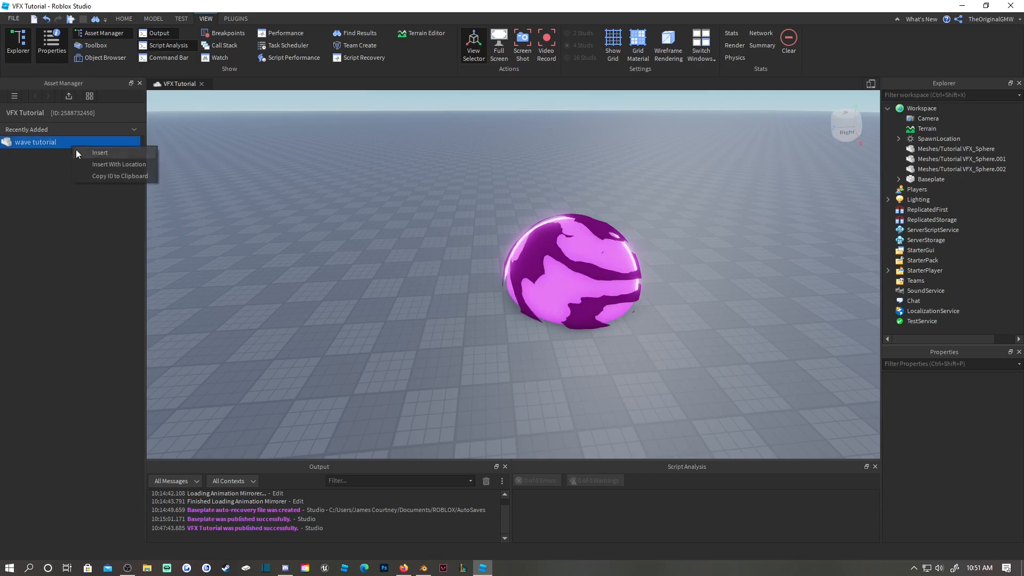
click(107, 164)
drag(611, 276, 420, 266)
right_drag(420, 266, 419, 259)
key(a)
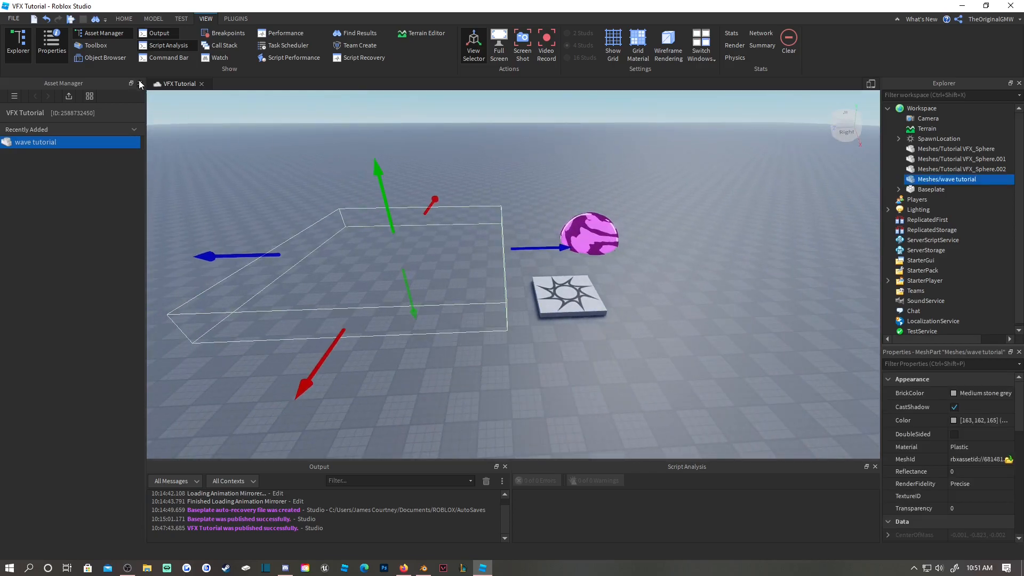
click(140, 84)
Make the wave tutorial mesh double-sided and turn off its shadow casting.
key(a)
right_drag(530, 227, 530, 229)
key(w)
key(s)
key(w)
key(s)
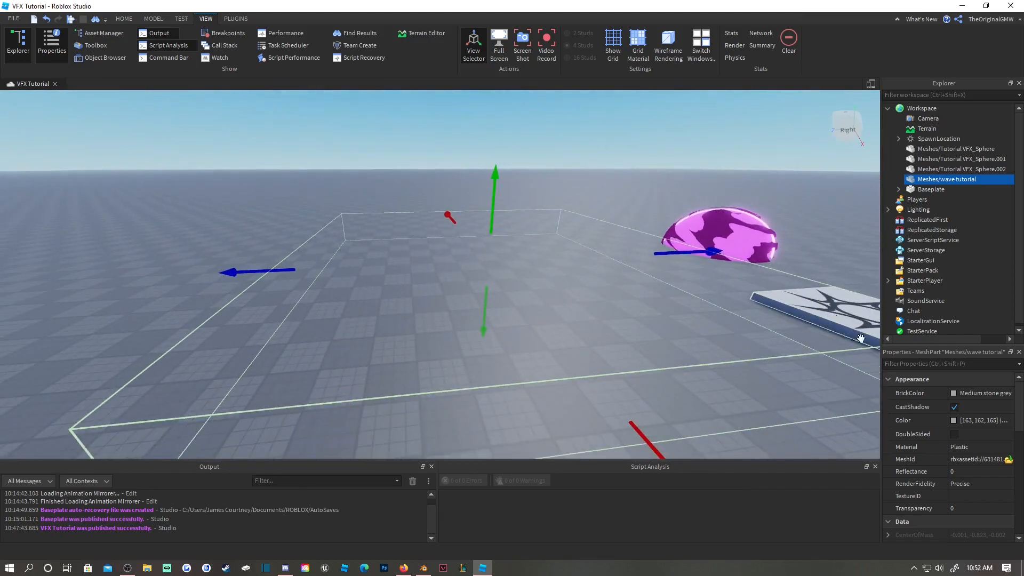
click(955, 434)
key(f)
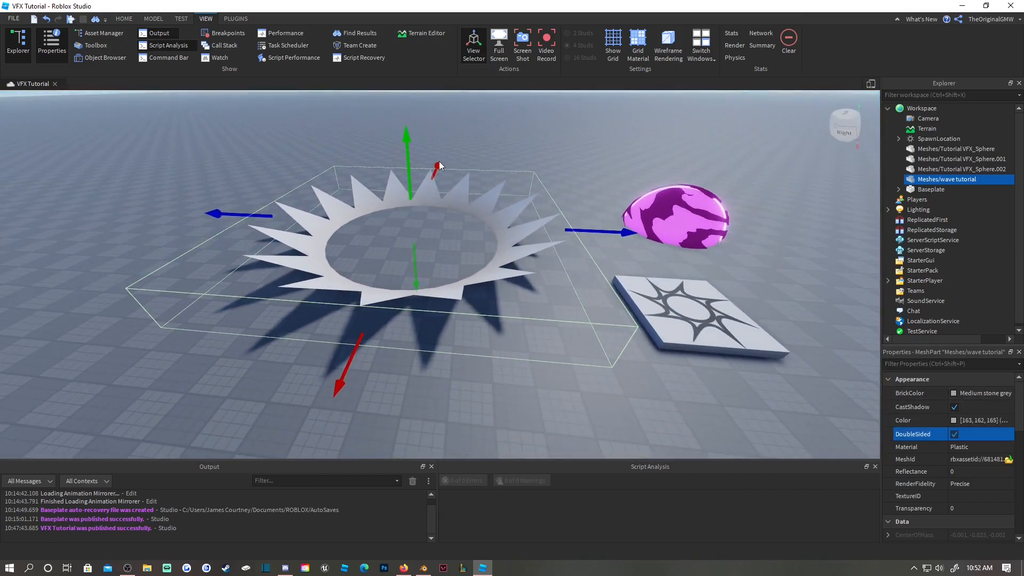
click(954, 407)
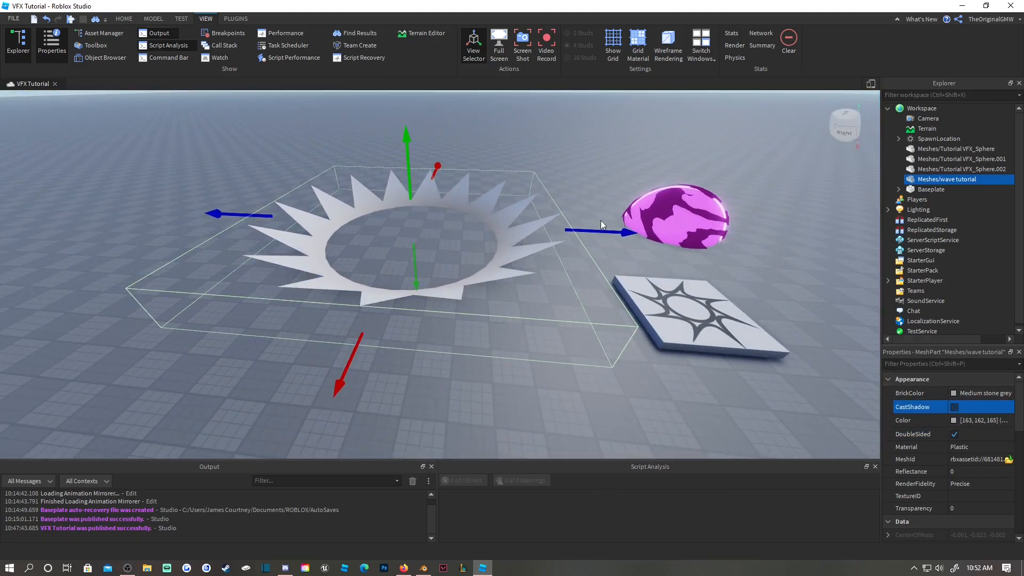
Set the wave tutorial mesh's size to 20, 1, 20.
scroll(618, 231, up, 5)
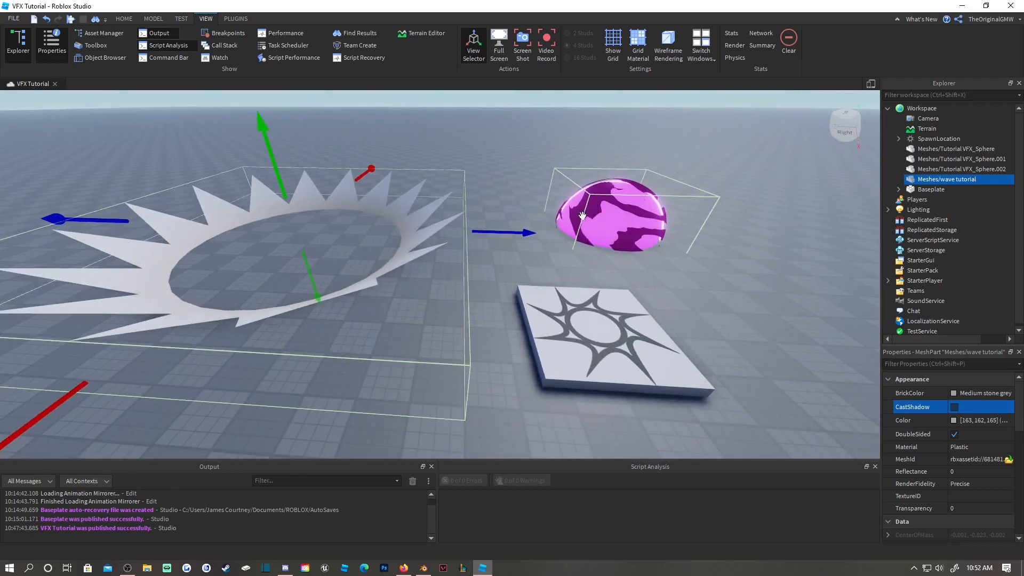
scroll(976, 448, down, 5)
click(980, 474)
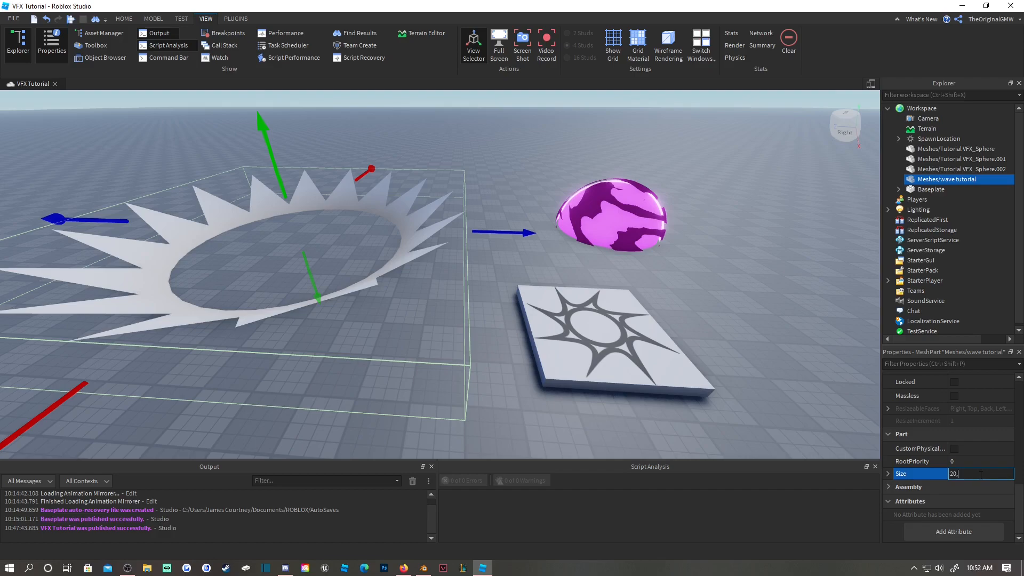
text(20,1,20)
key(Return)
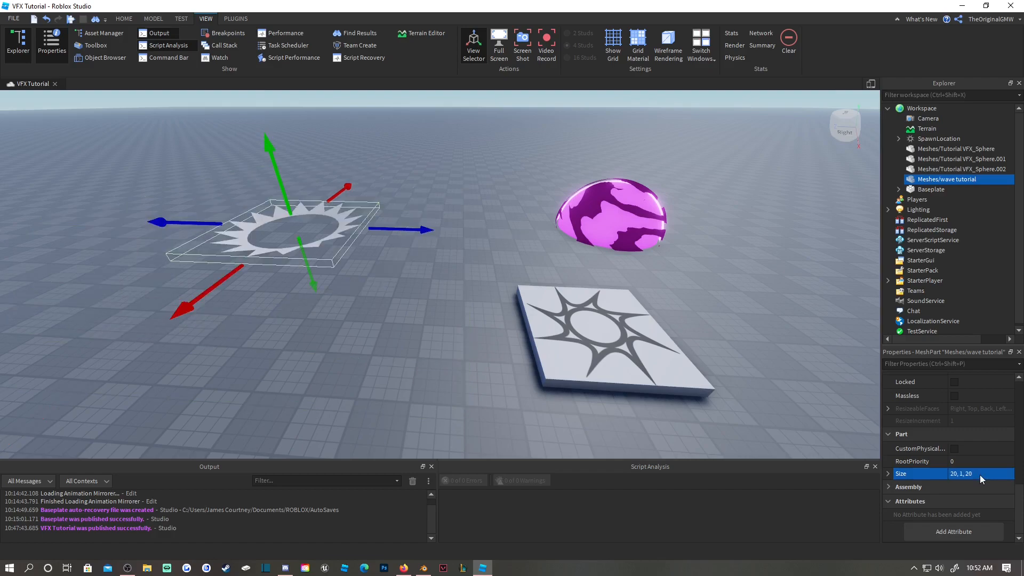
Copy the dome sphere's position, -25.094, 0.172, -12.045, to the wave tutorial mesh to center it on the dome.
click(603, 192)
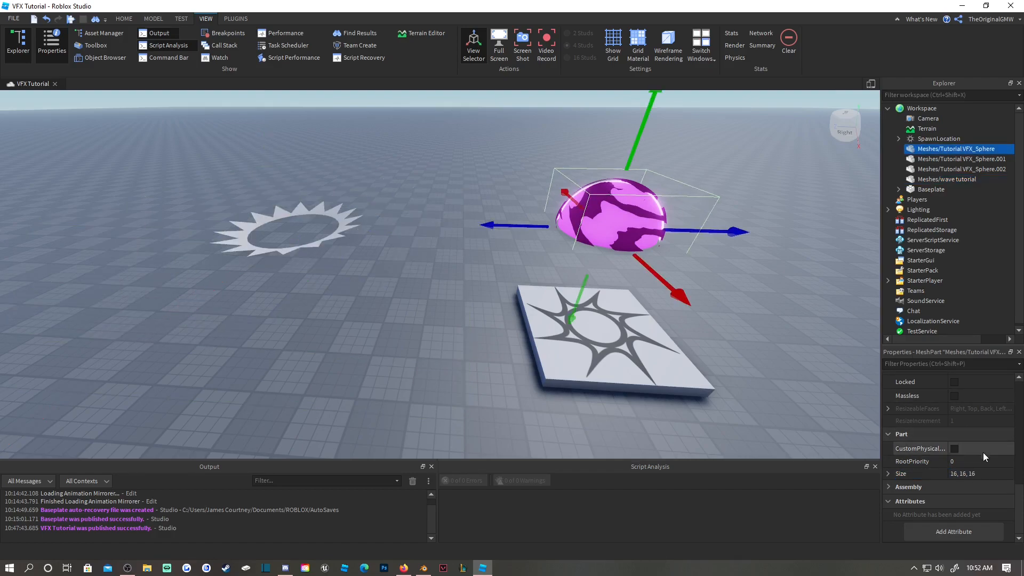
scroll(993, 449, up, 3)
click(972, 389)
key(ctrl+c)
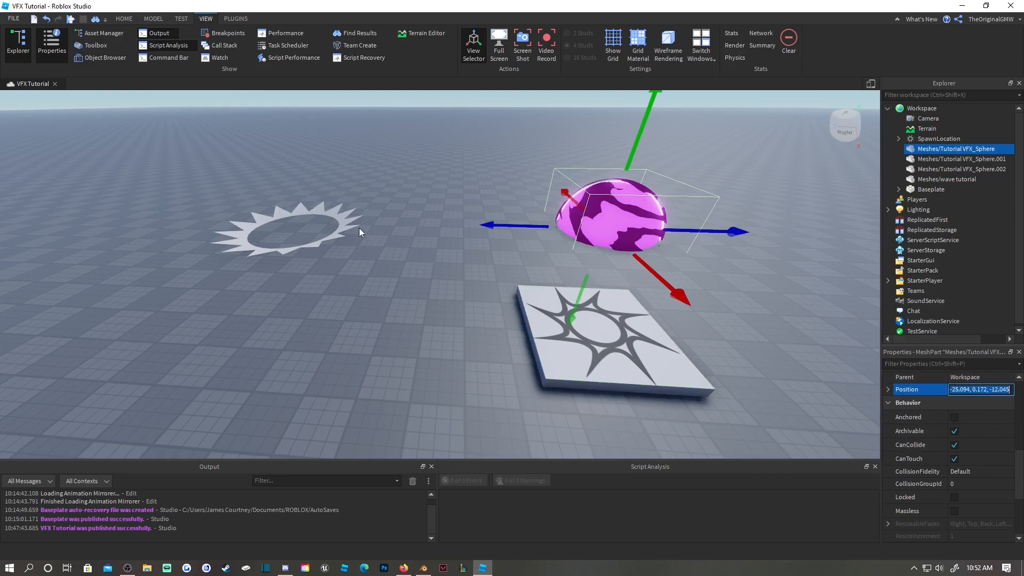
click(361, 229)
click(965, 388)
key(ctrl+v)
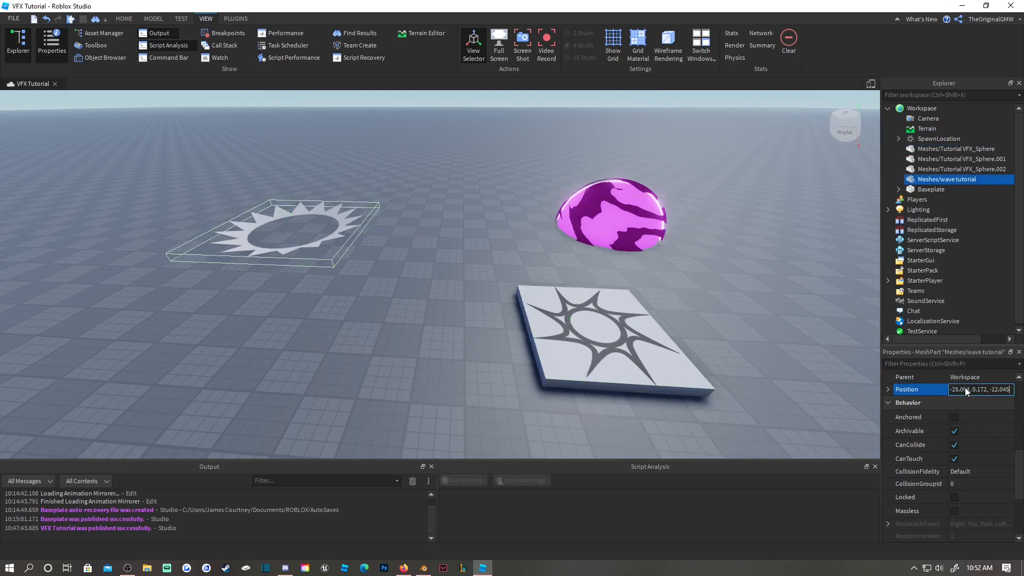
key(Return)
right_drag(607, 222, 607, 222)
key(f)
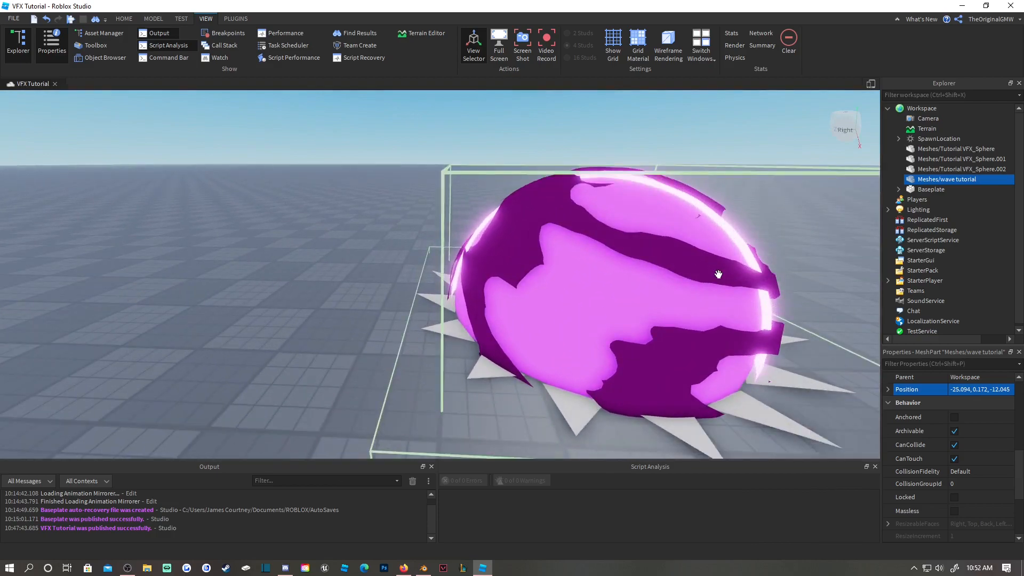
Set the wave tutorial mesh's size to 30, 1, 30.
scroll(995, 469, down, 3)
click(999, 472)
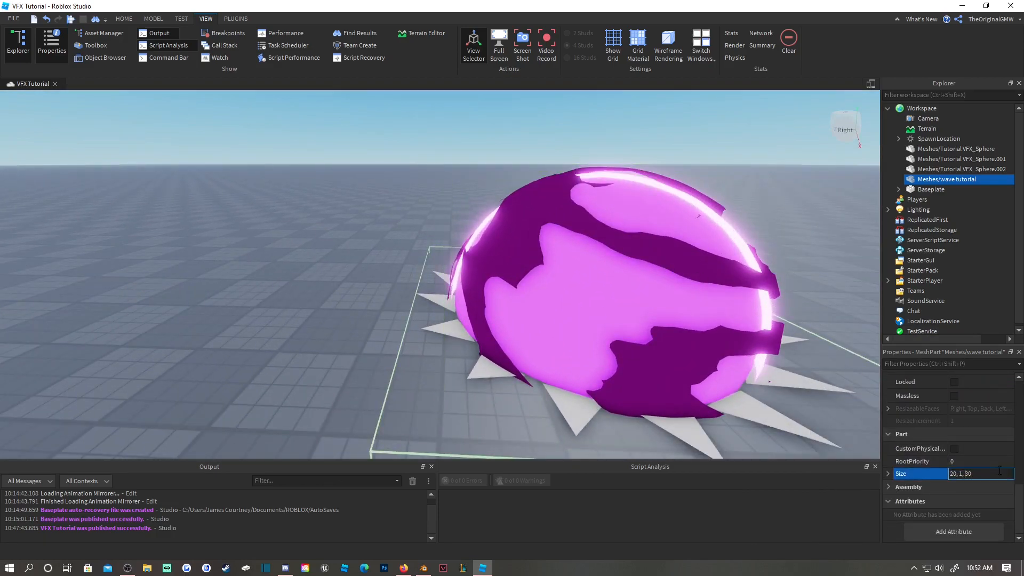
key(BackSpace)
text(3)
key(Return)
Set the move snap increment to 0.1 studs and raise the wave mesh slightly above the baseplate.
right_drag(644, 262, 647, 271)
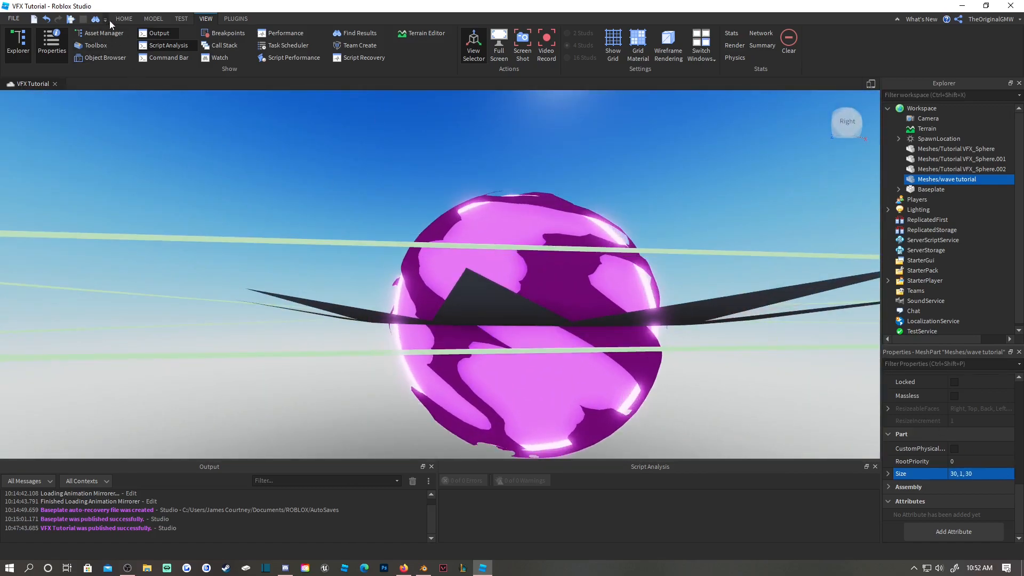
click(124, 18)
click(106, 43)
key(f)
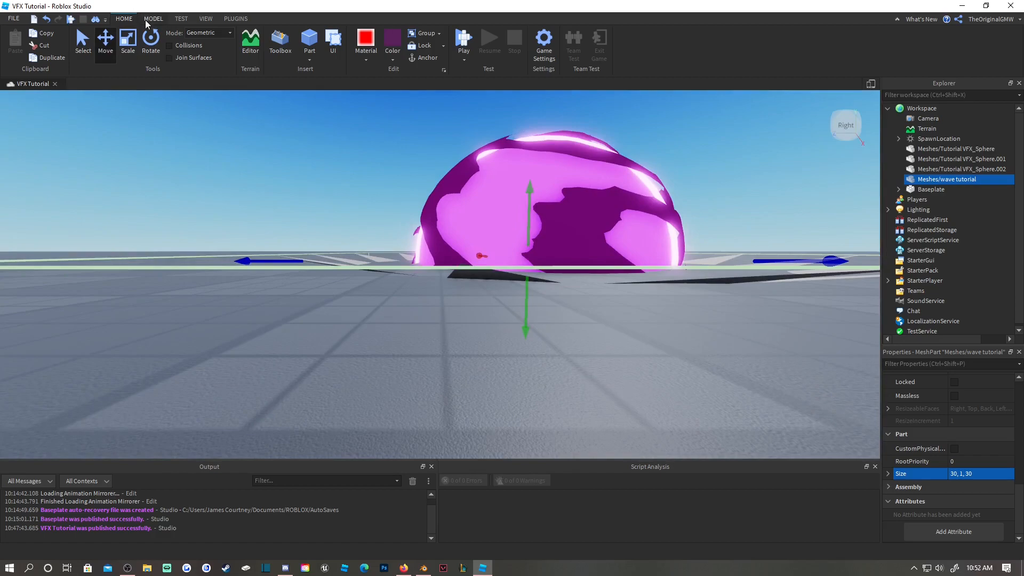
click(152, 19)
text(0.1)
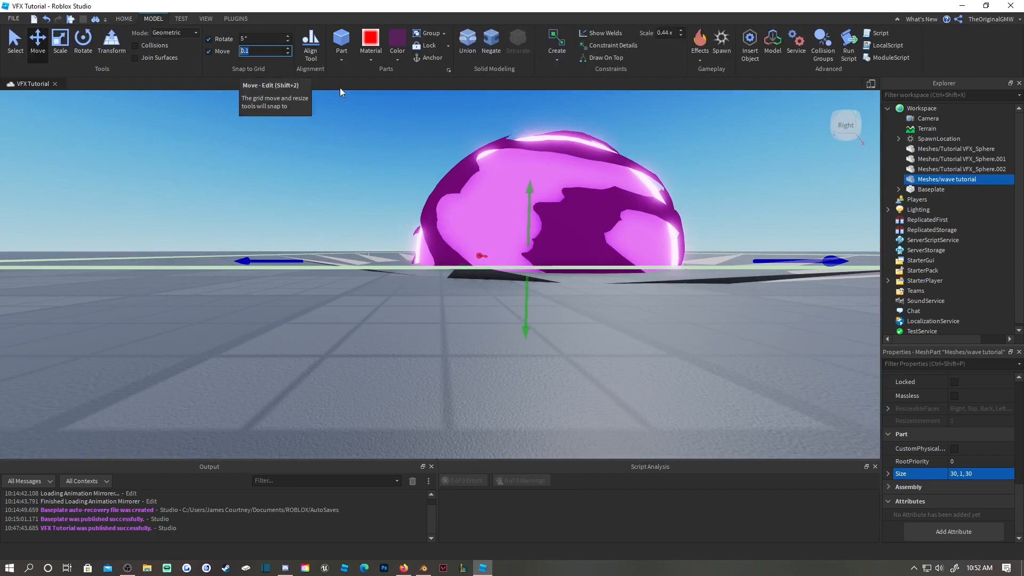
scroll(496, 151, up, 2)
right_drag(496, 151, 499, 165)
scroll(509, 198, down, 4)
drag(502, 199, 500, 184)
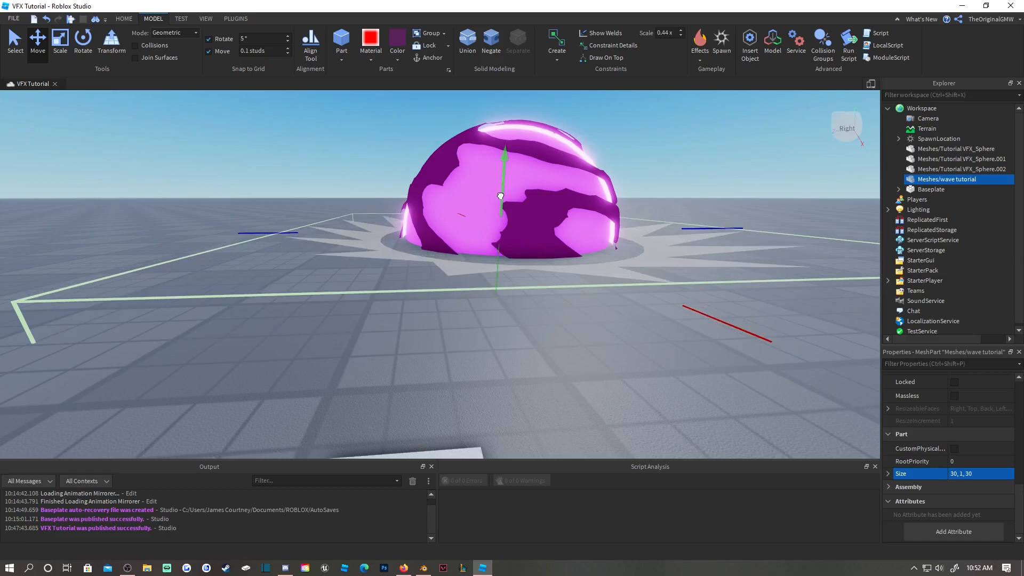
Scale the wave mesh taller and set its size to 25, 2.3, 25.
click(52, 47)
right_drag(500, 183, 500, 181)
scroll(501, 181, down, 5)
click(1003, 475)
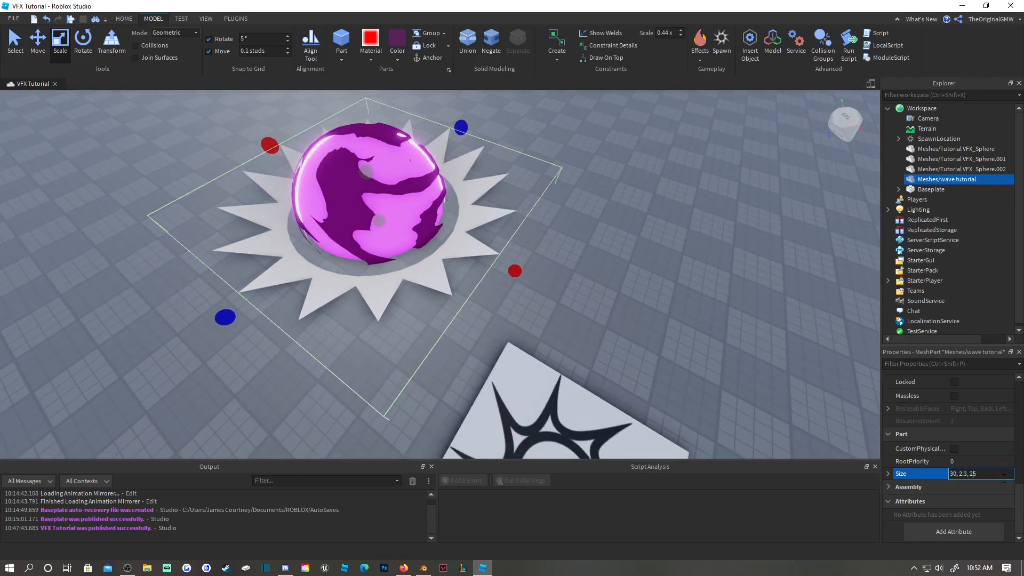
key(Return)
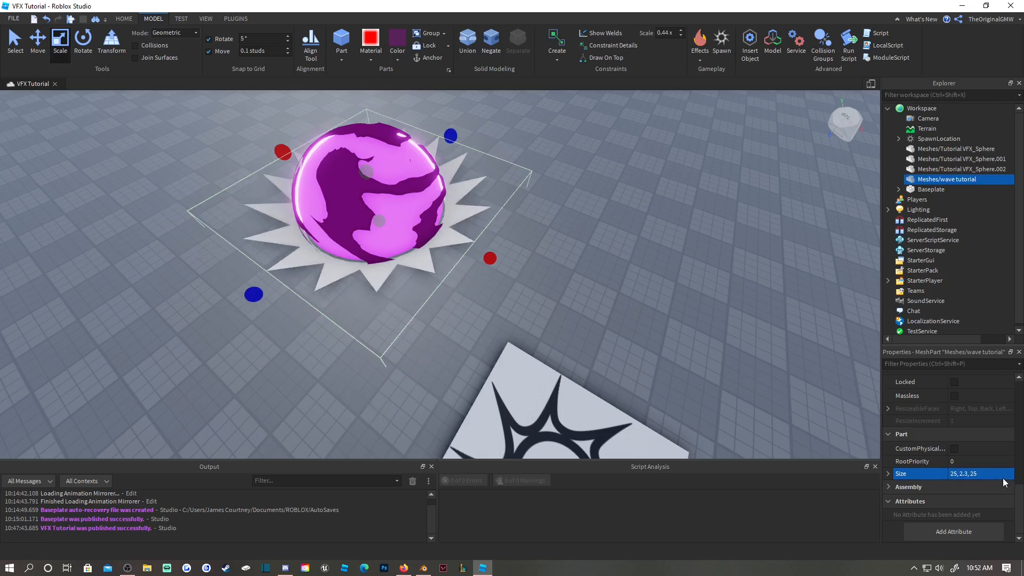
Apply the Neon material to the wave mesh.
scroll(658, 280, up, 3)
right_drag(659, 281, 657, 275)
scroll(657, 275, down, 1)
click(379, 43)
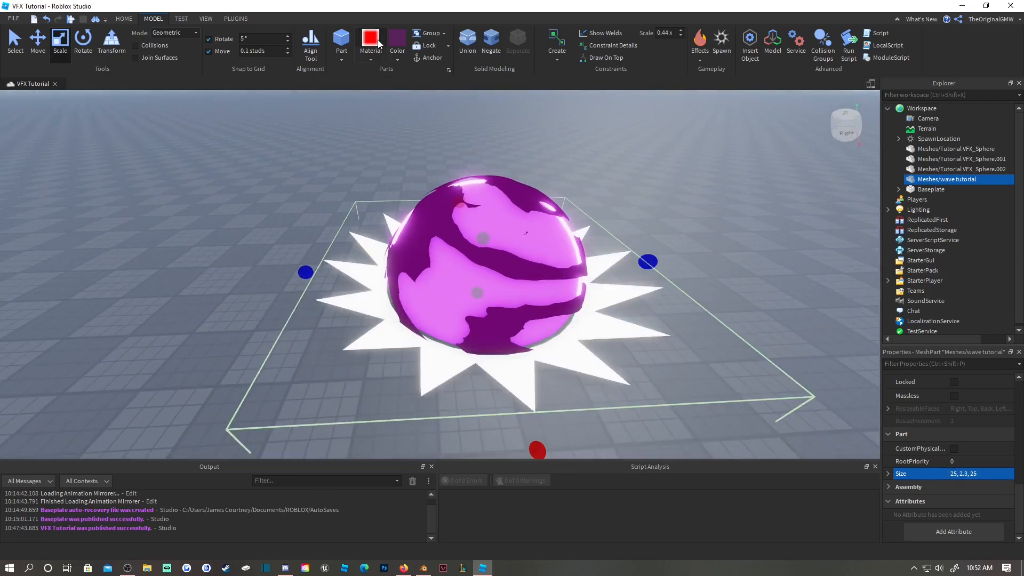
scroll(604, 192, up, 3)
right_drag(605, 191, 602, 191)
scroll(602, 192, down, 3)
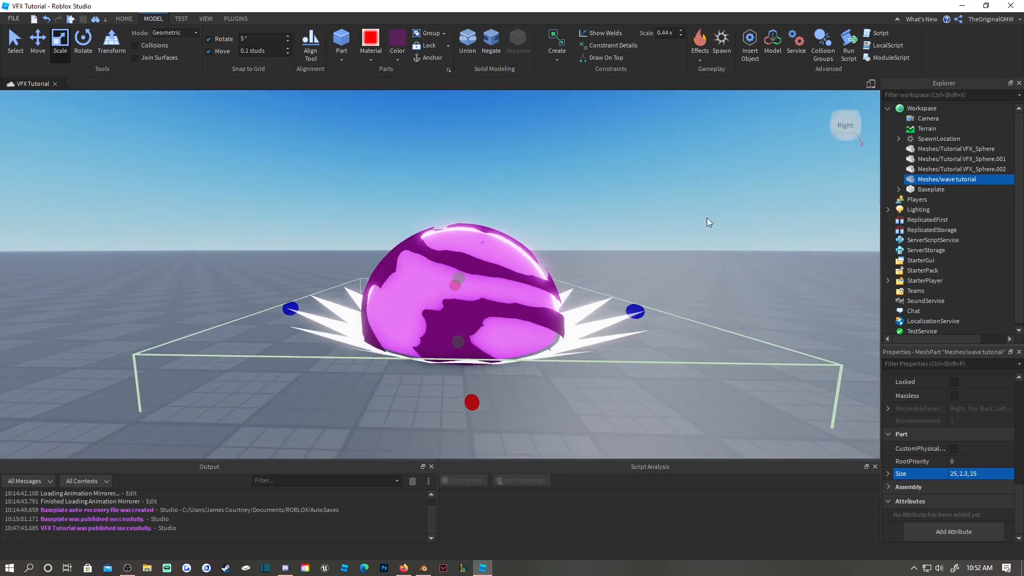
Copy the color 180, 128, 255 from the Tutorial VFX_Sphere.001 mesh to the wave mesh, and deselect it.
click(937, 170)
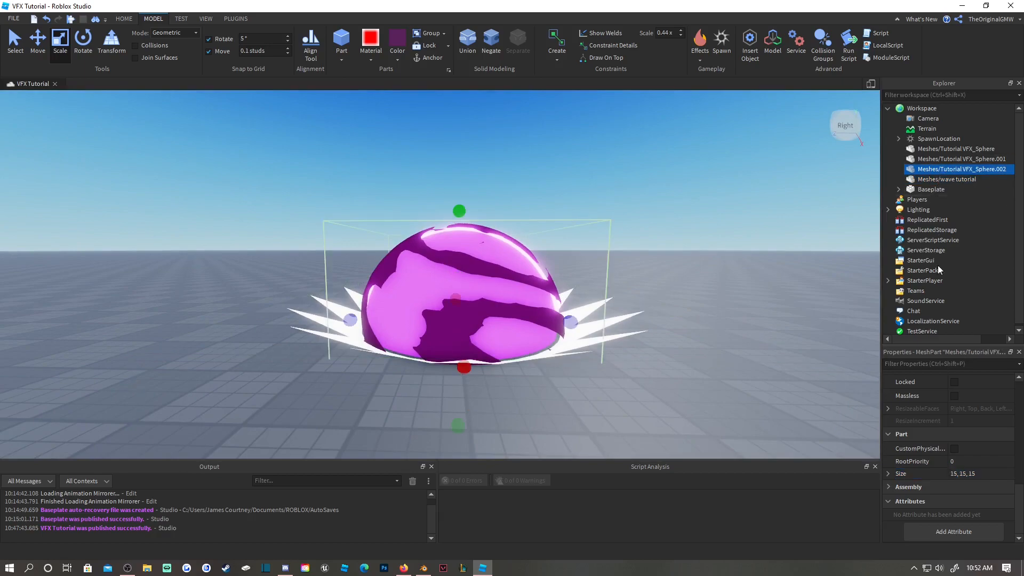
scroll(940, 418, down, 2)
scroll(940, 419, up, 2)
click(955, 159)
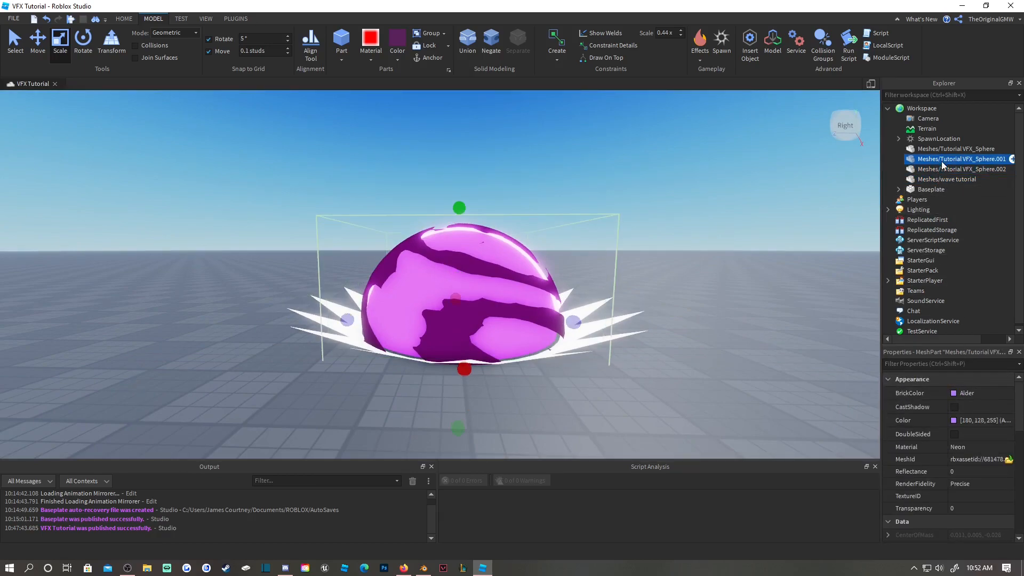
click(975, 422)
key(ctrl+c)
click(586, 348)
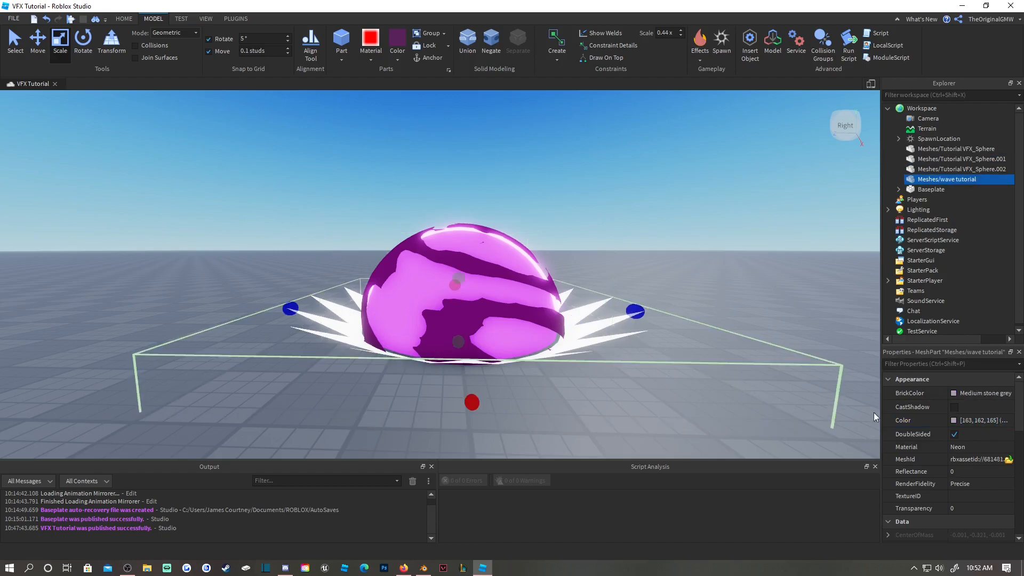
key(ctrl+v)
key(Return)
click(773, 310)
Examine the assembled dome and glowing spiked ring from several angles and distances.
right_drag(772, 309, 687, 242)
scroll(687, 241, up, 3)
scroll(687, 242, down, 5)
scroll(687, 242, up, 3)
scroll(687, 242, down, 5)
scroll(687, 242, up, 3)
scroll(687, 243, up, 4)
scroll(687, 242, down, 4)
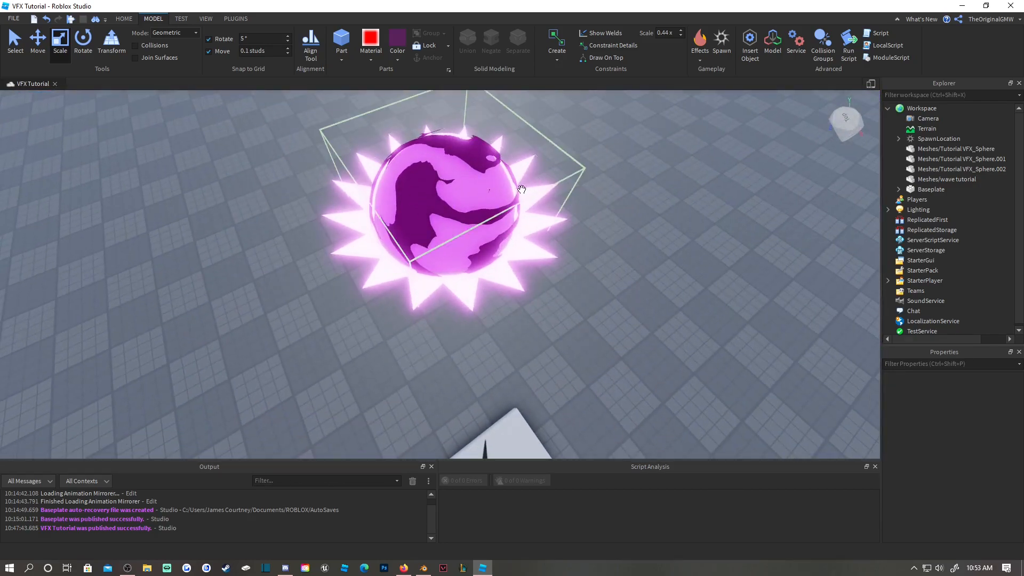
scroll(523, 191, up, 4)
right_drag(523, 191, 523, 192)
scroll(524, 192, down, 4)
right_drag(606, 270, 566, 255)
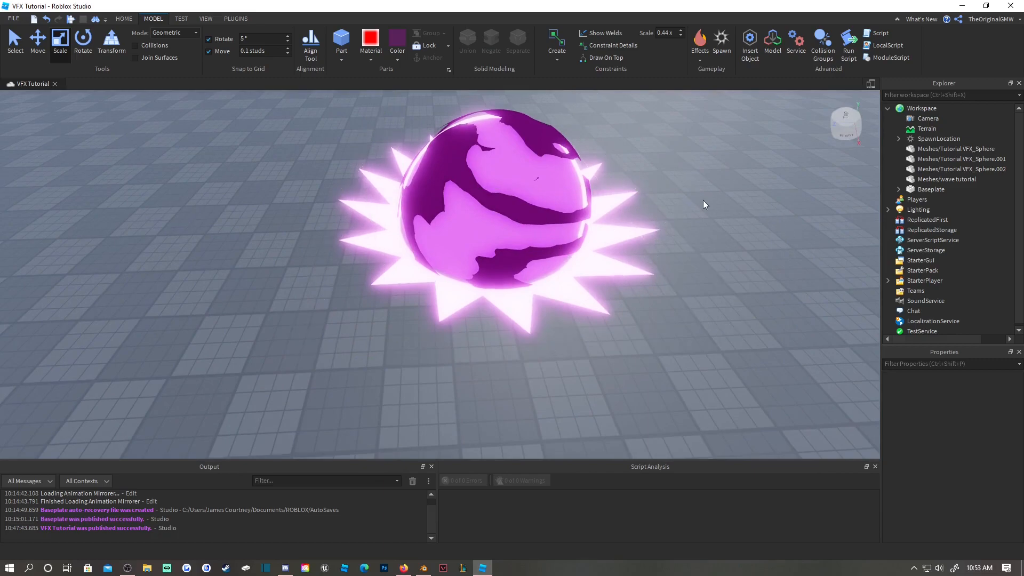
right_drag(703, 200, 702, 200)
right_drag(526, 223, 526, 223)
key(s)
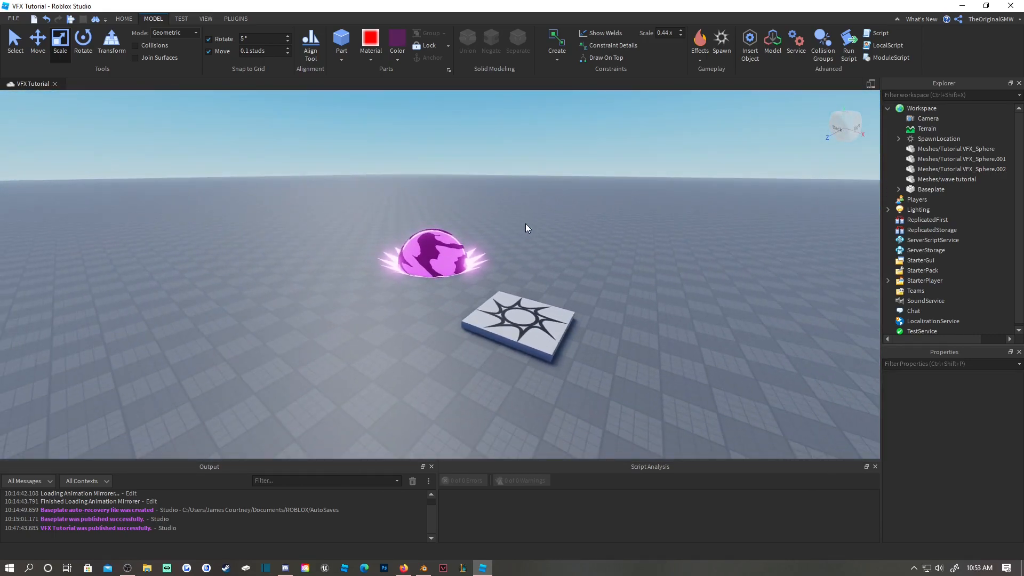
key(w)
right_drag(540, 241, 540, 242)
key(s)
key(w)
key(s)
key(a)
key(w)
key(w)
key(s)
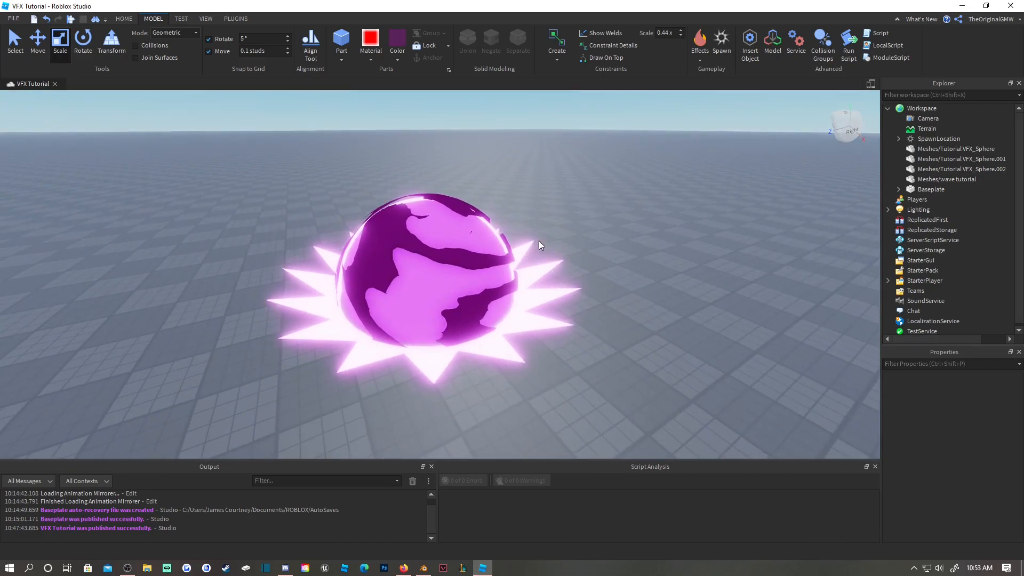
scroll(564, 207, up, 5)
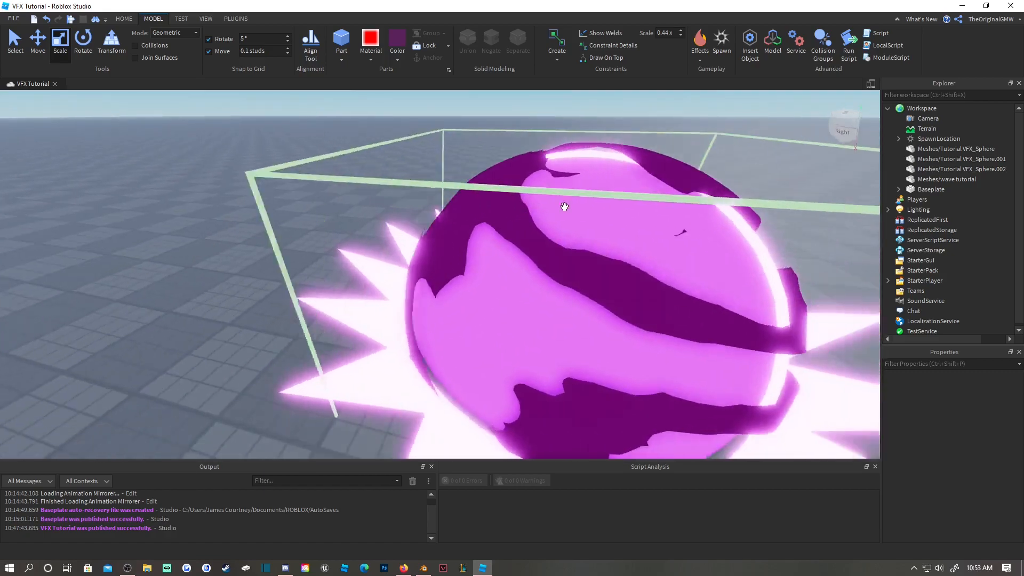